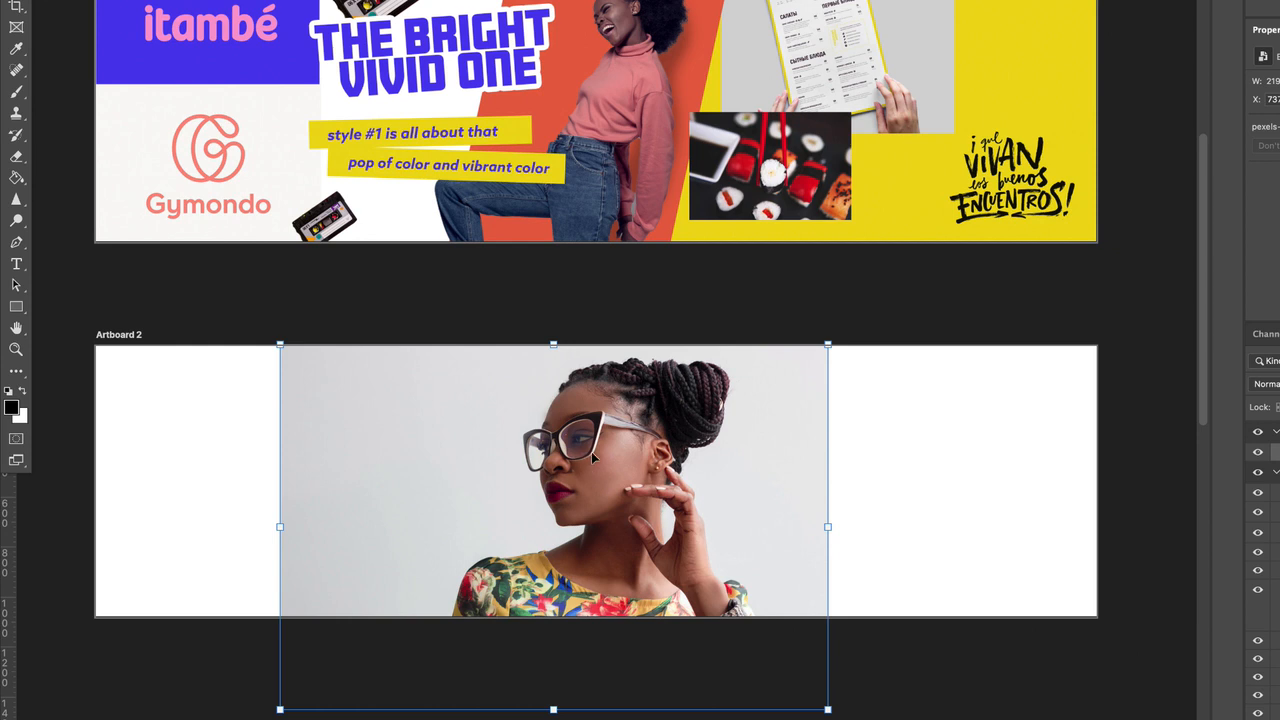
Select the woman in the Artboard 2 photo with Select Subject and mask out the background
left_click(345, 0)
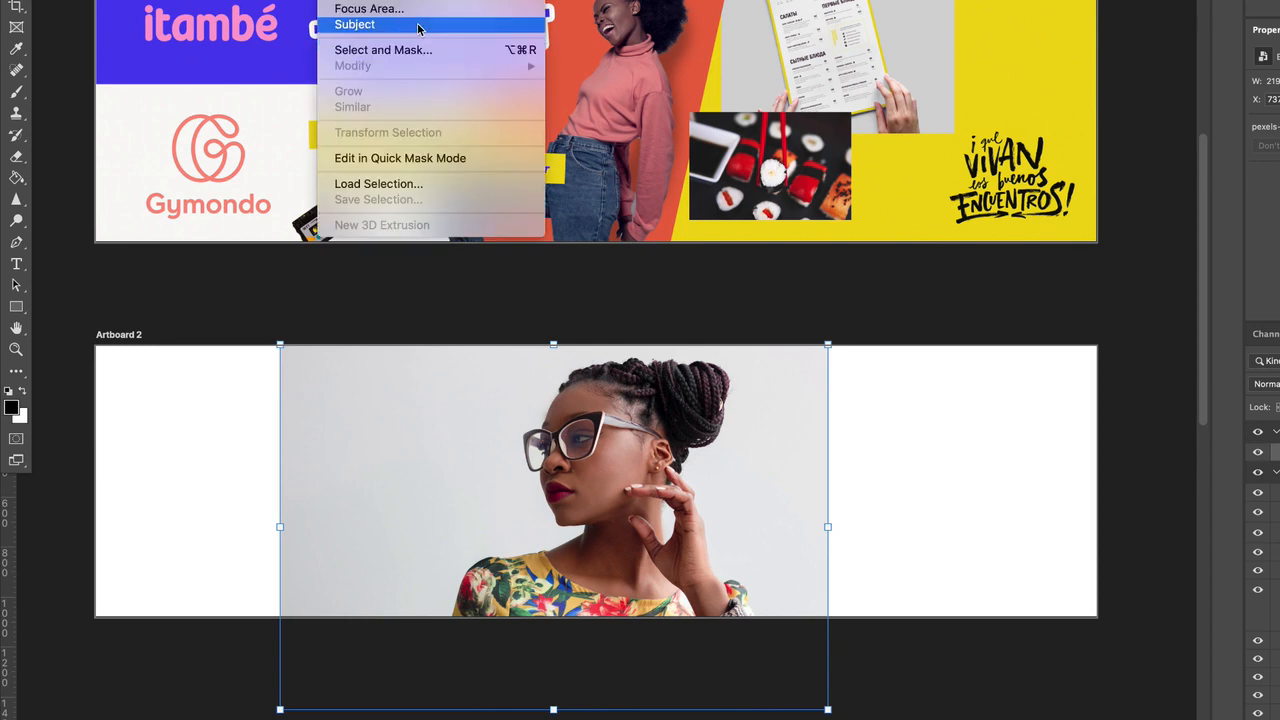
left_click(418, 27)
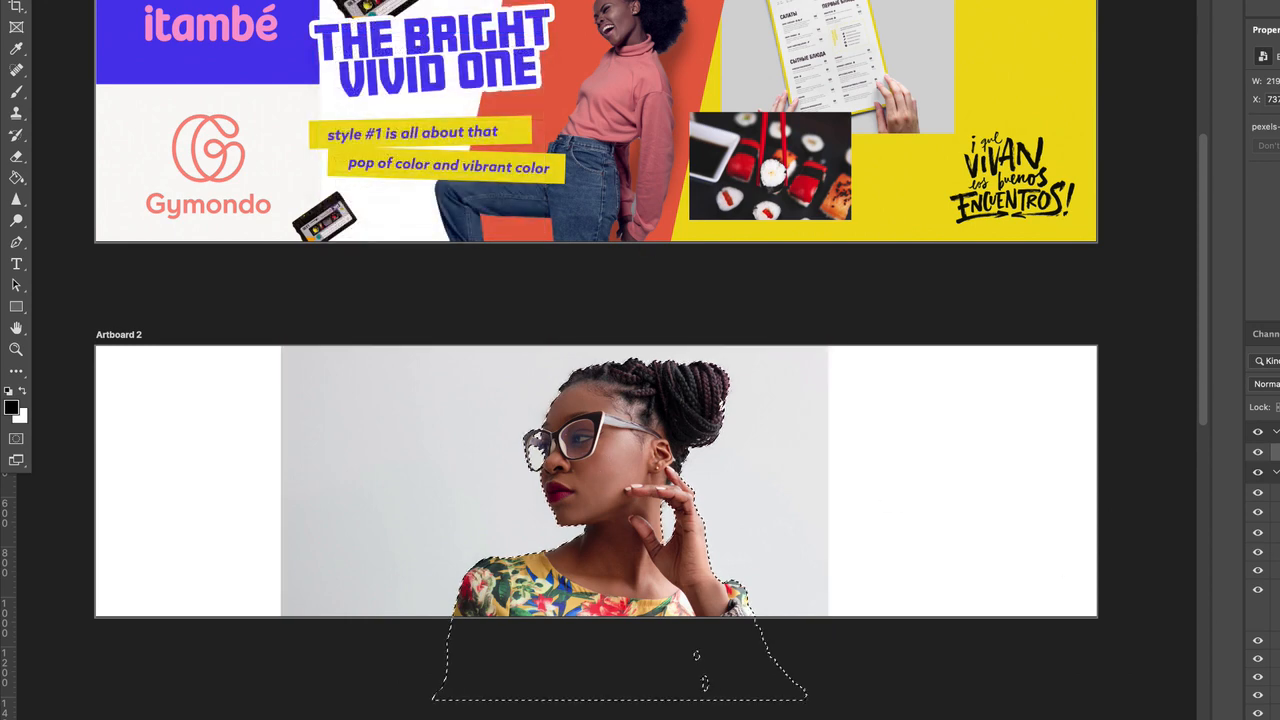
left_click(1279, 719)
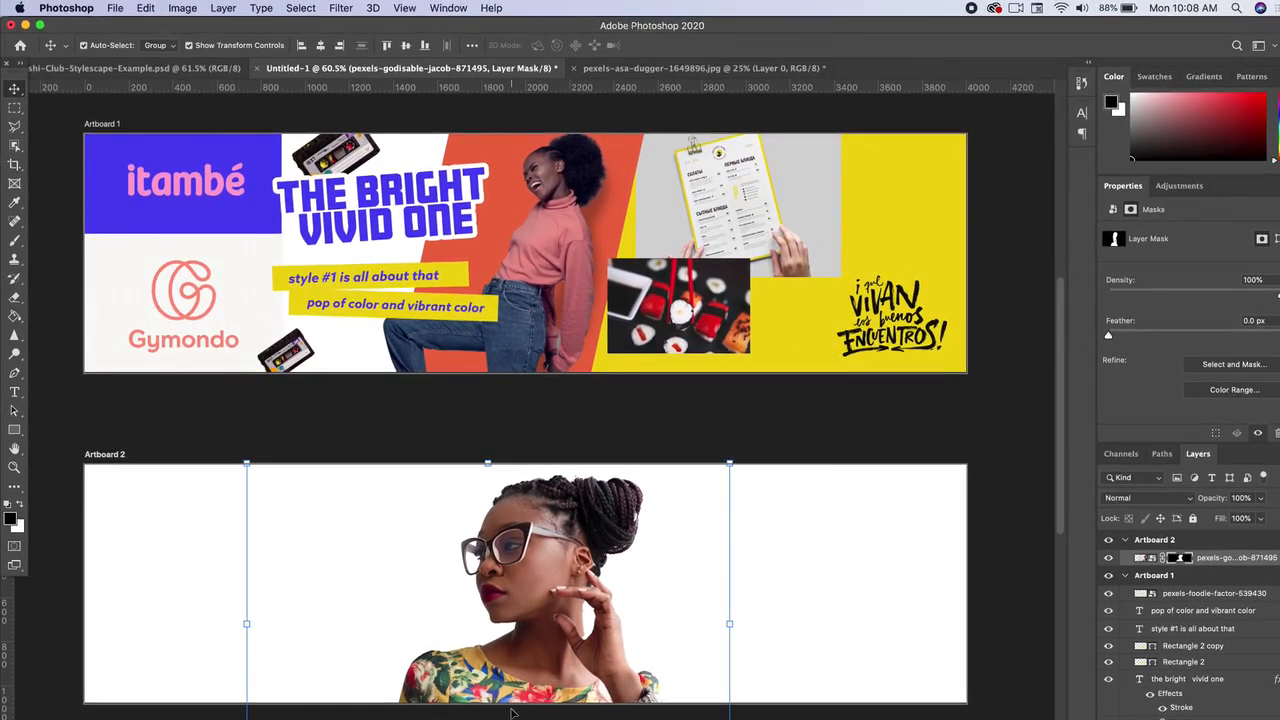
Add a Black & White adjustment layer above the masked photo of the woman, keeping the Default preset
left_click(146, 8)
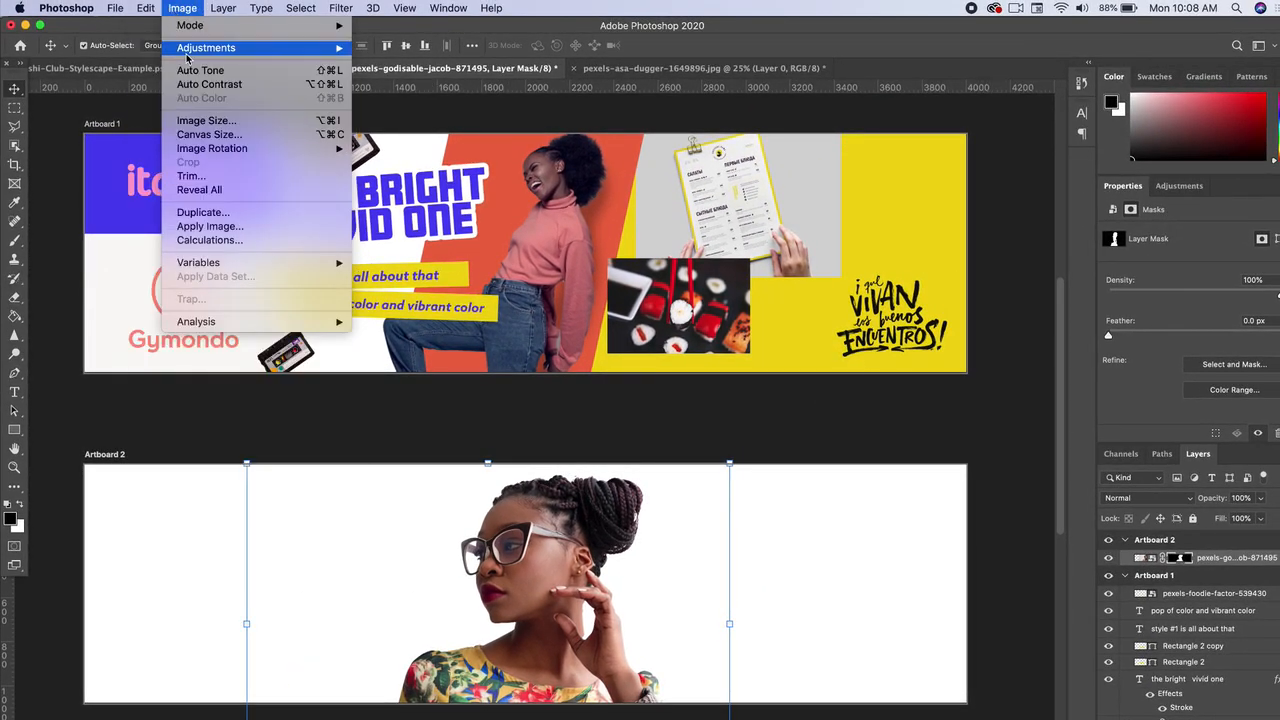
mouse_move(183, 8)
mouse_move(205, 48)
key("Escape")
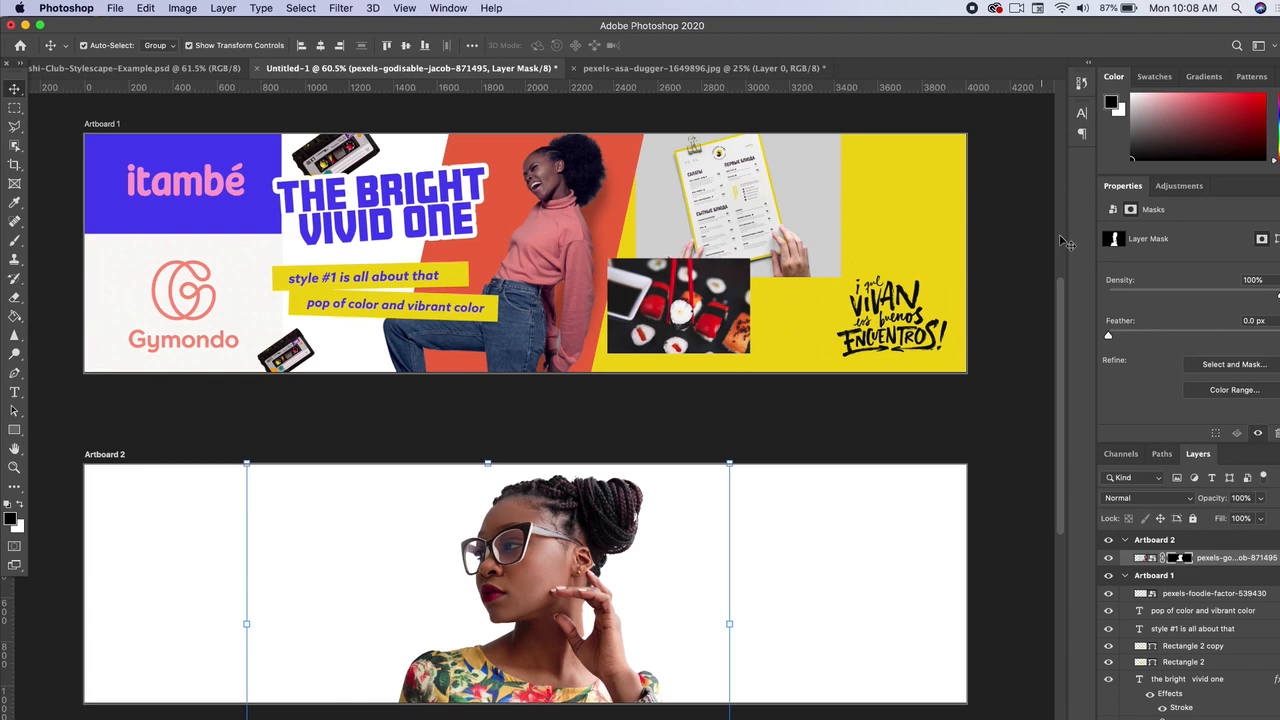
left_click(1179, 186)
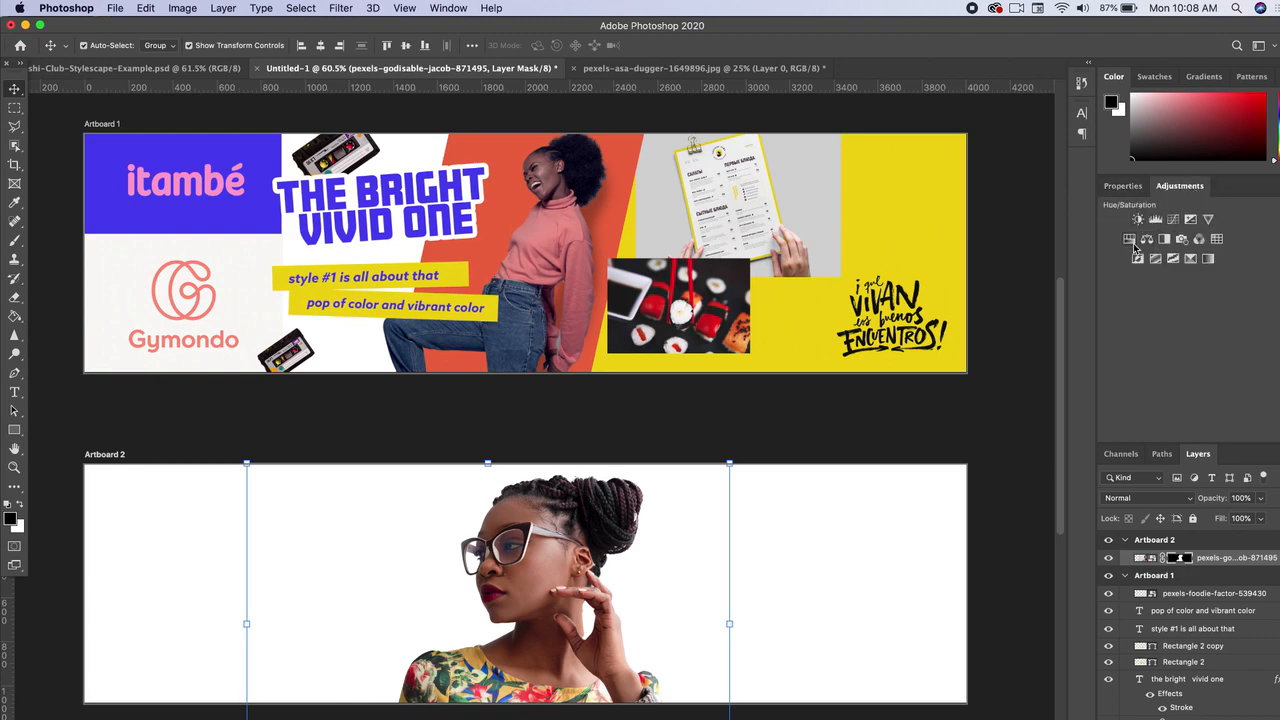
left_click(1164, 240)
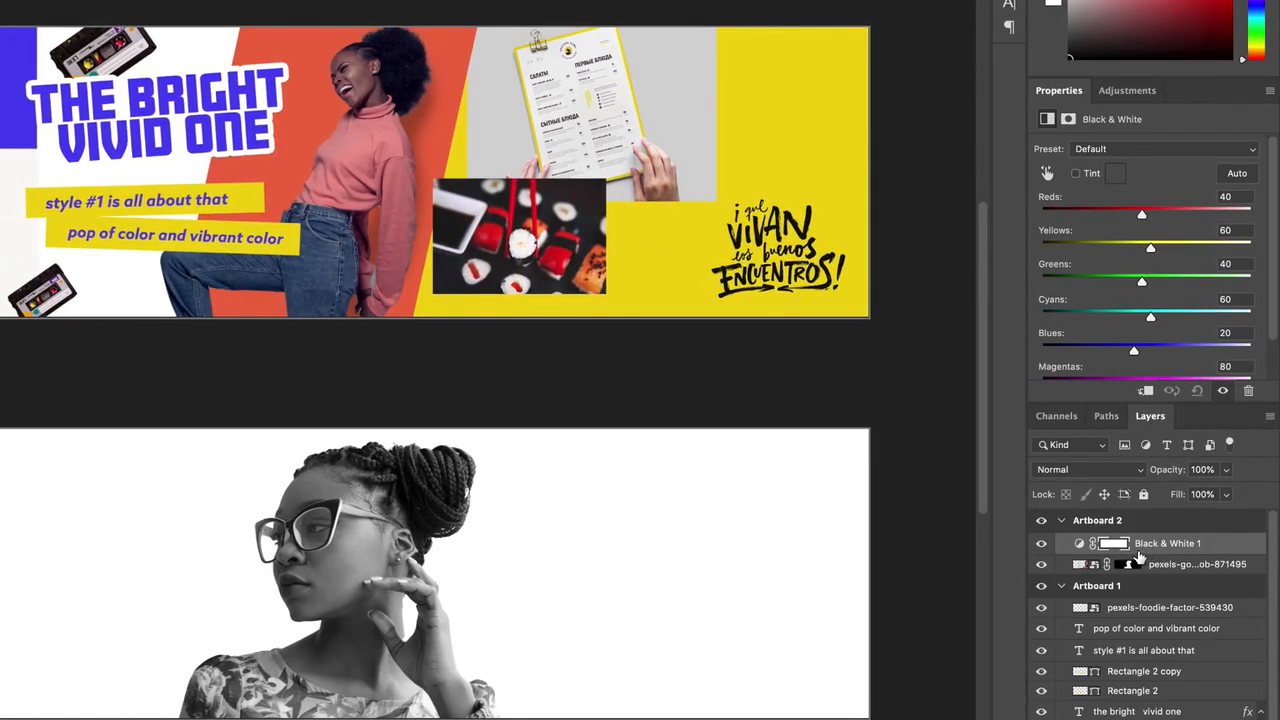
Clip the Black & White adjustment to the woman's photo layer directly below it
left_click(1162, 564)
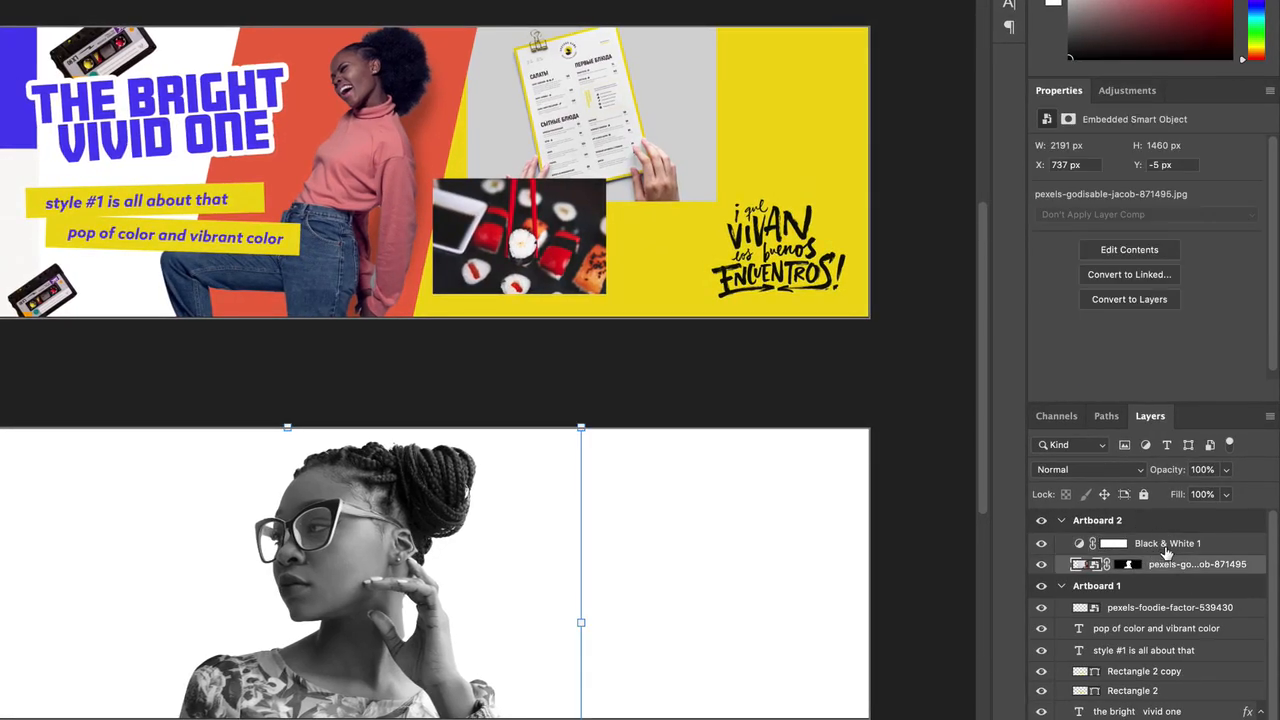
left_click(1206, 543)
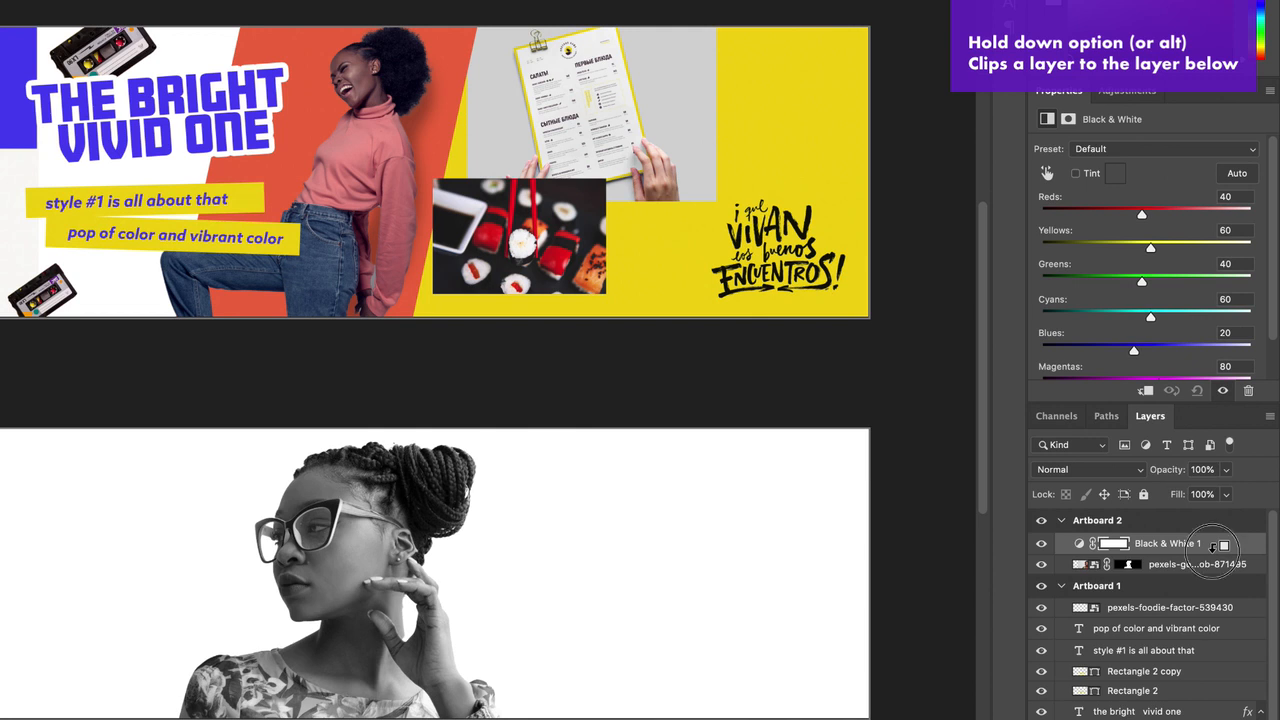
left_click(1212, 546, "alt")
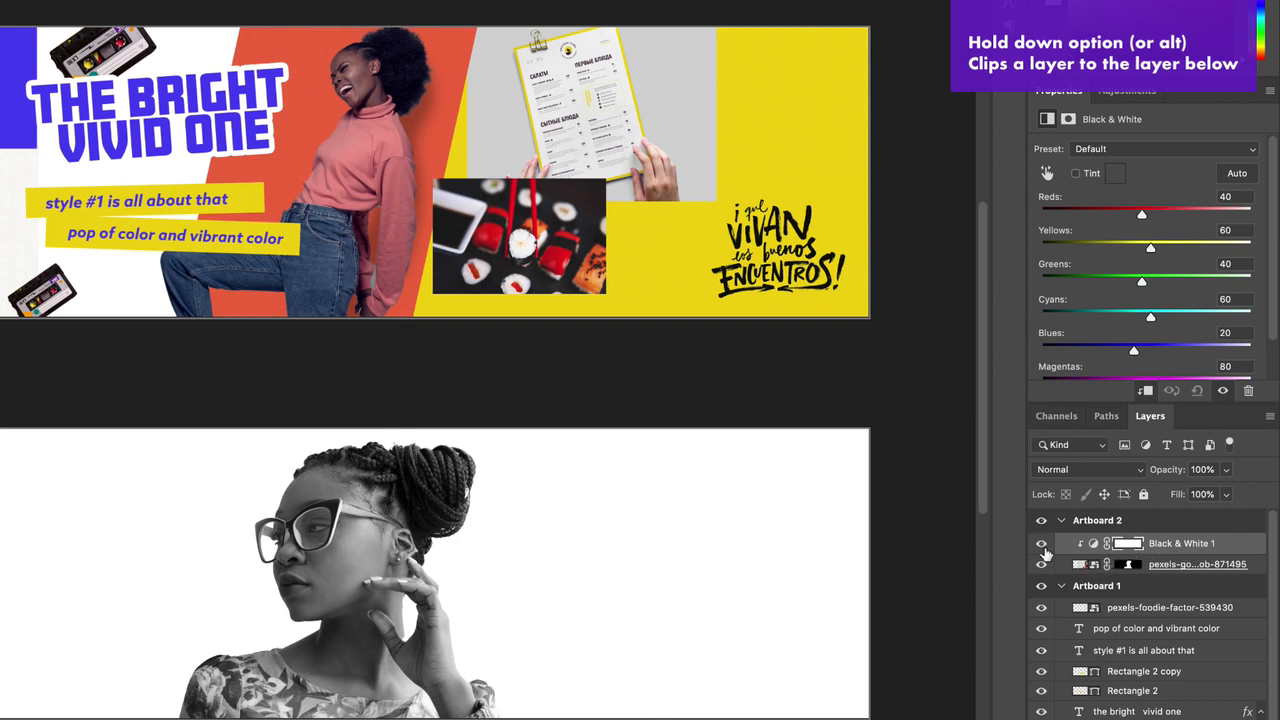
Scale down the woman's photo and reposition it so her figure fits within Artboard 2
left_click_drag(370, 512, 398, 506)
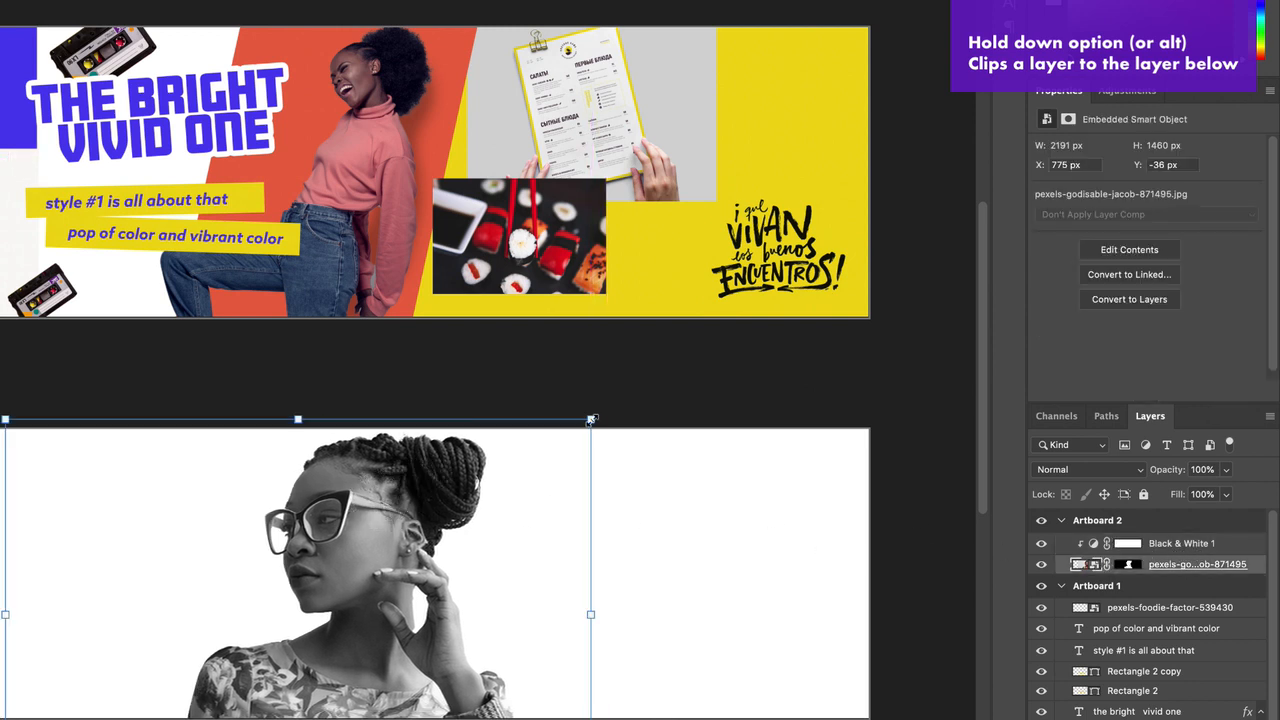
left_click_drag(591, 424, 506, 480)
left_click_drag(400, 580, 405, 530)
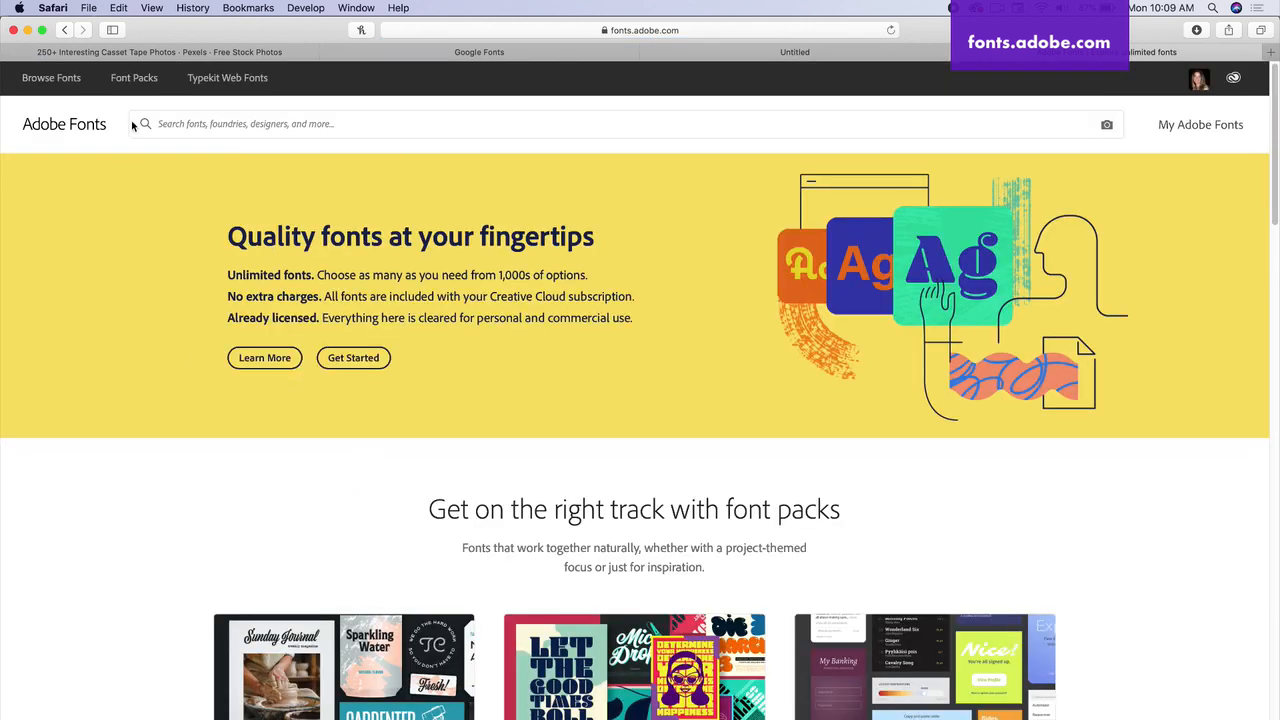
Browse the font families and style tags on the Adobe Fonts website in Safari
left_click(46, 78)
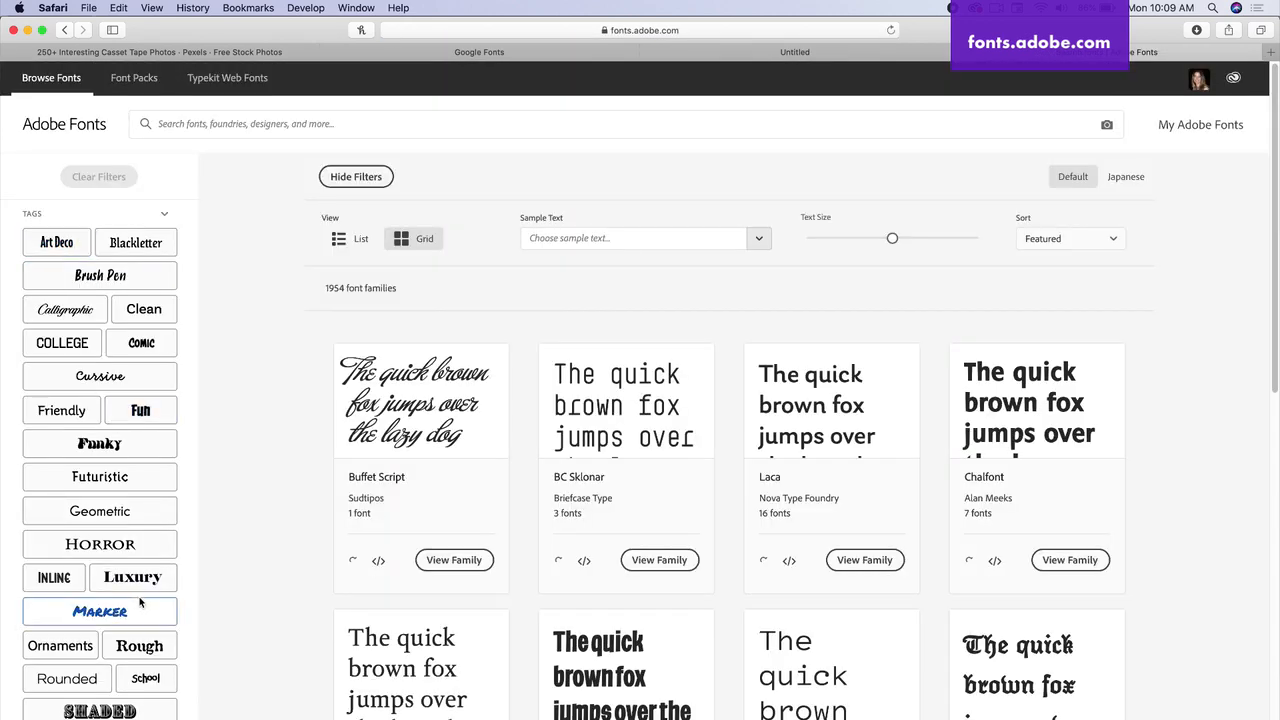
scroll(110, 600, "down", 3)
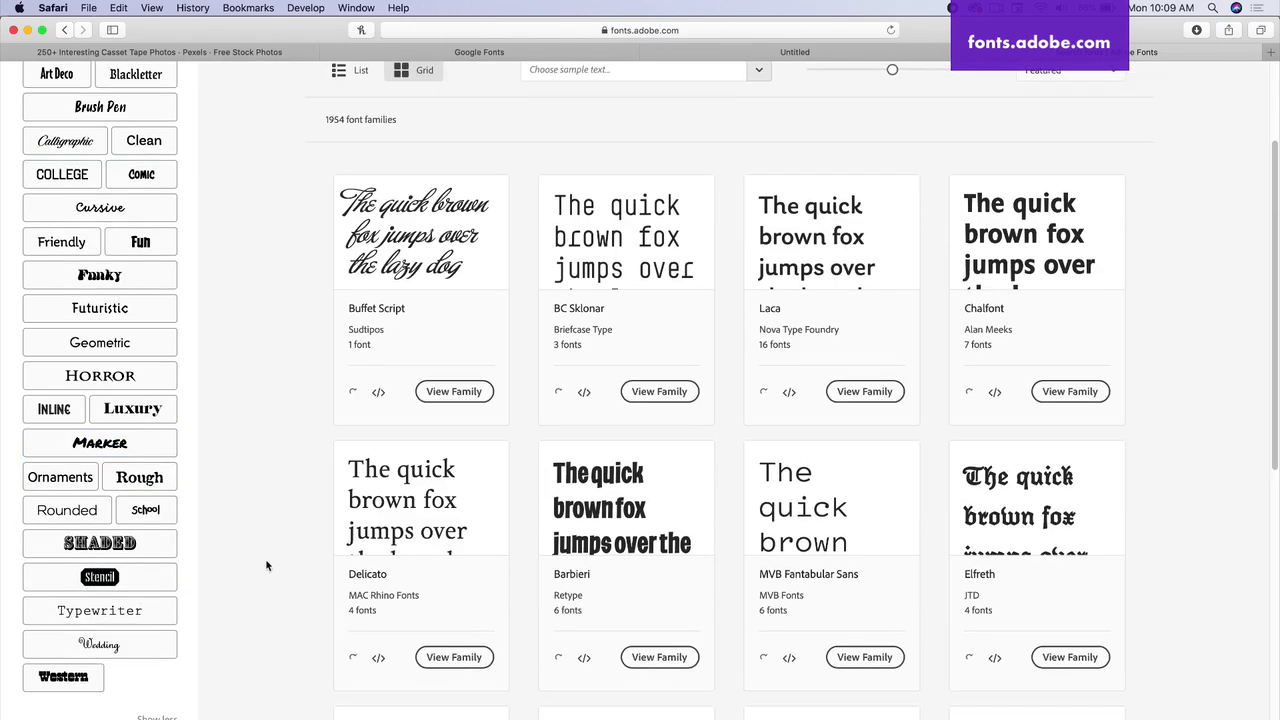
scroll(267, 618, "up", 3)
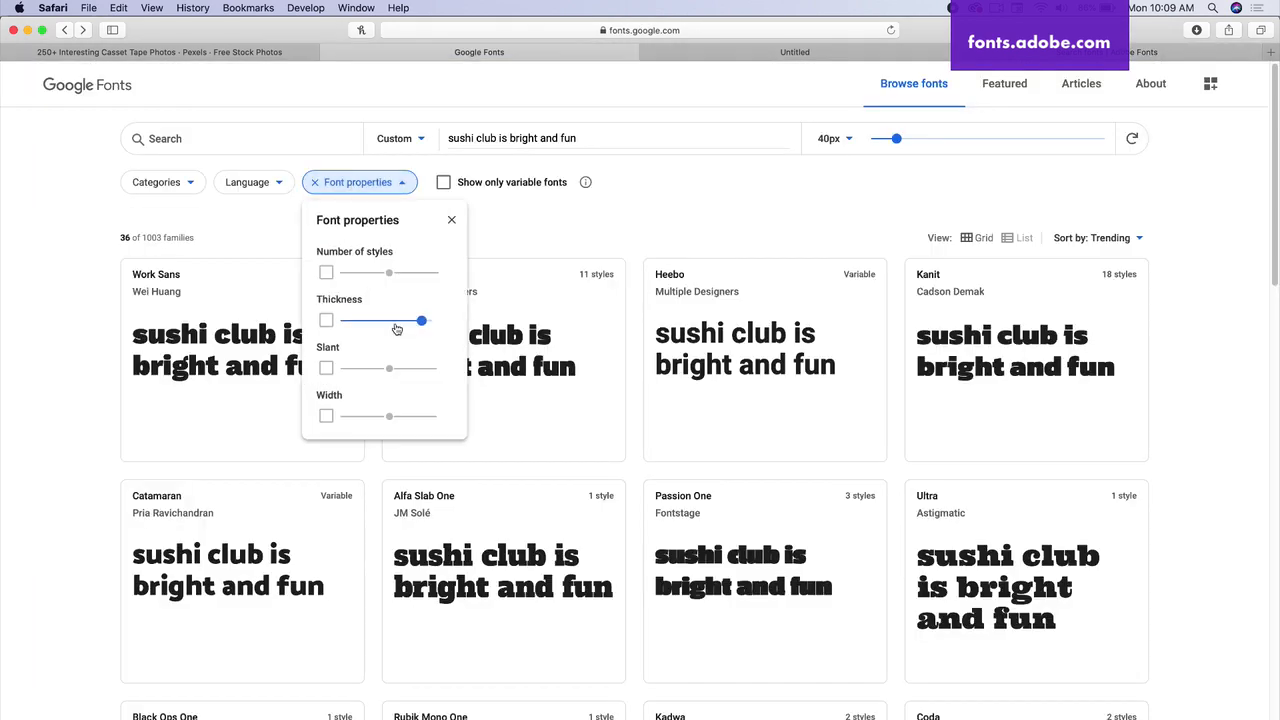
Filter the Google Fonts catalogue to a thinner weight and look over the matching families
left_click_drag(389, 324, 367, 321)
scroll(380, 337, "down", 2)
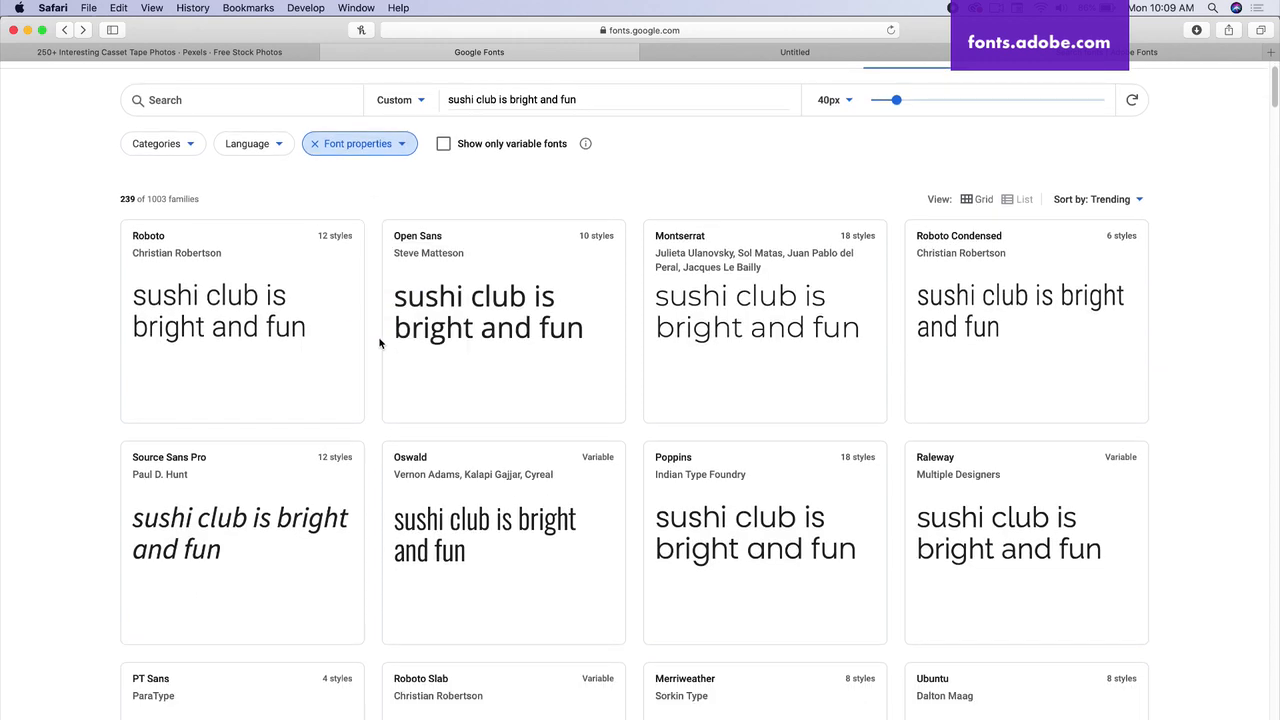
scroll(380, 236, "up", 1)
scroll(380, 236, "up", 1)
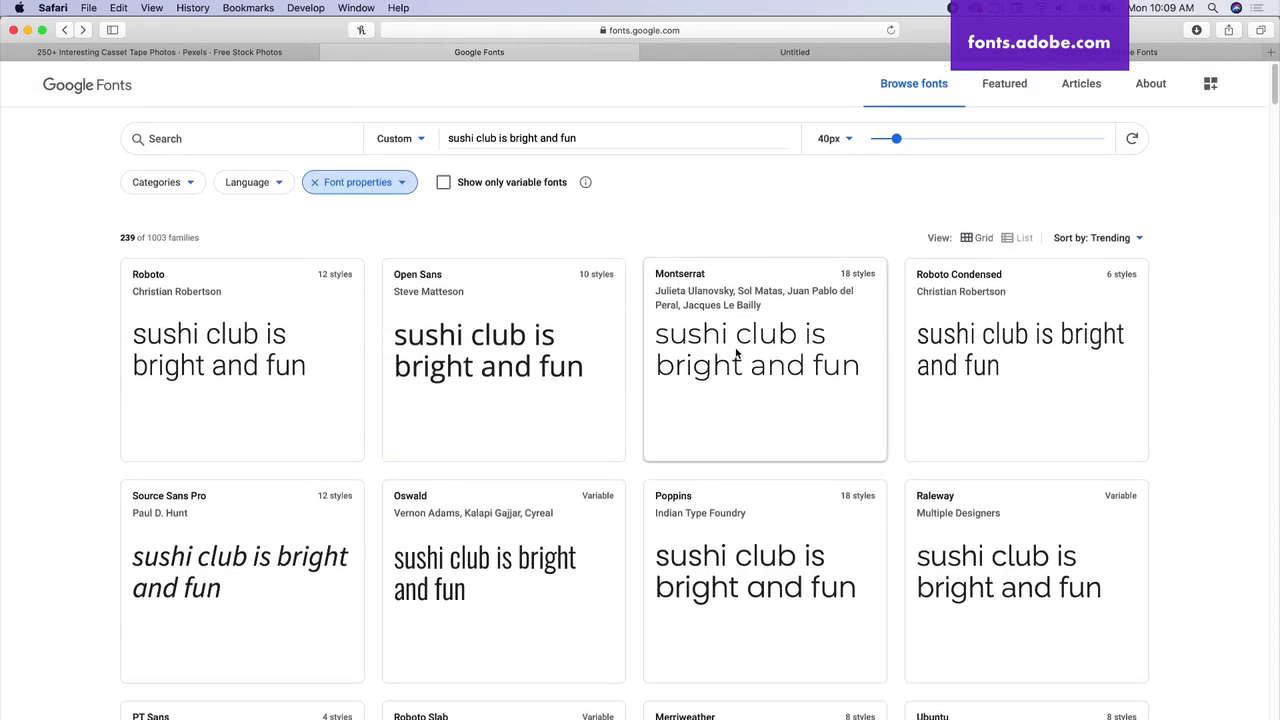
Open the Montserrat family and examine its styles from Thin 100 to Black 900 italic
left_click(737, 354)
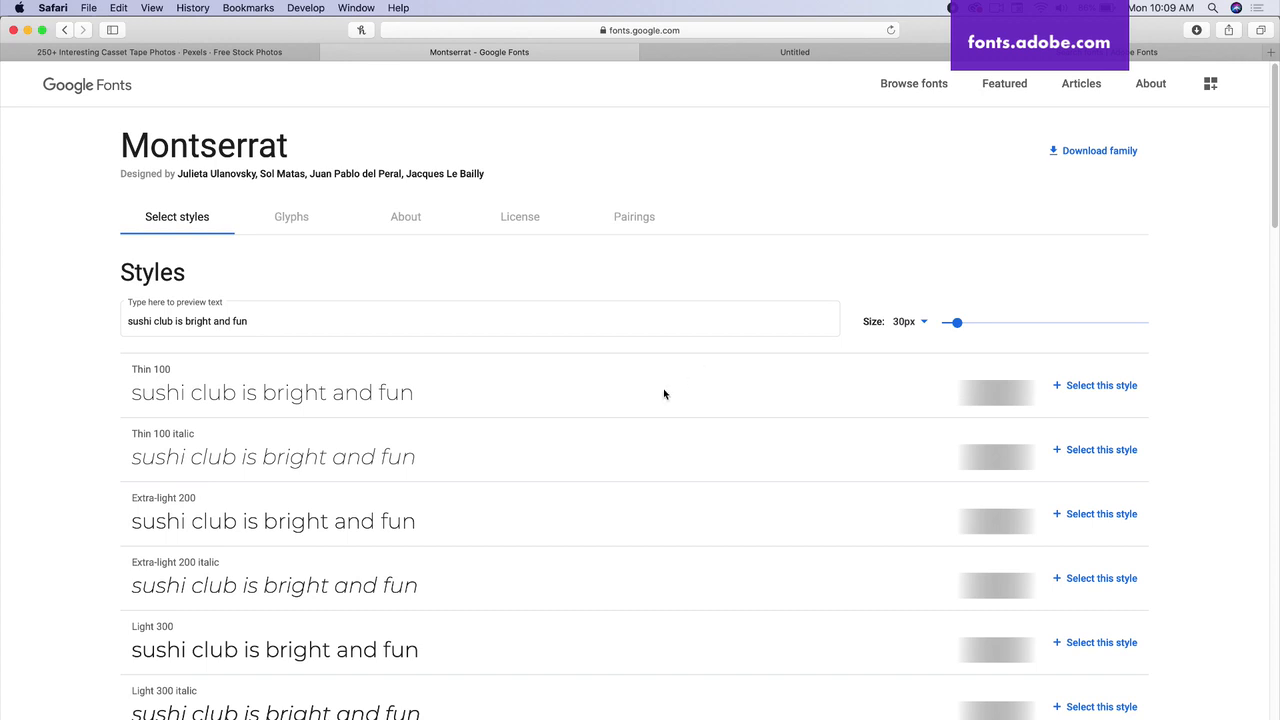
scroll(634, 479, "down", 5)
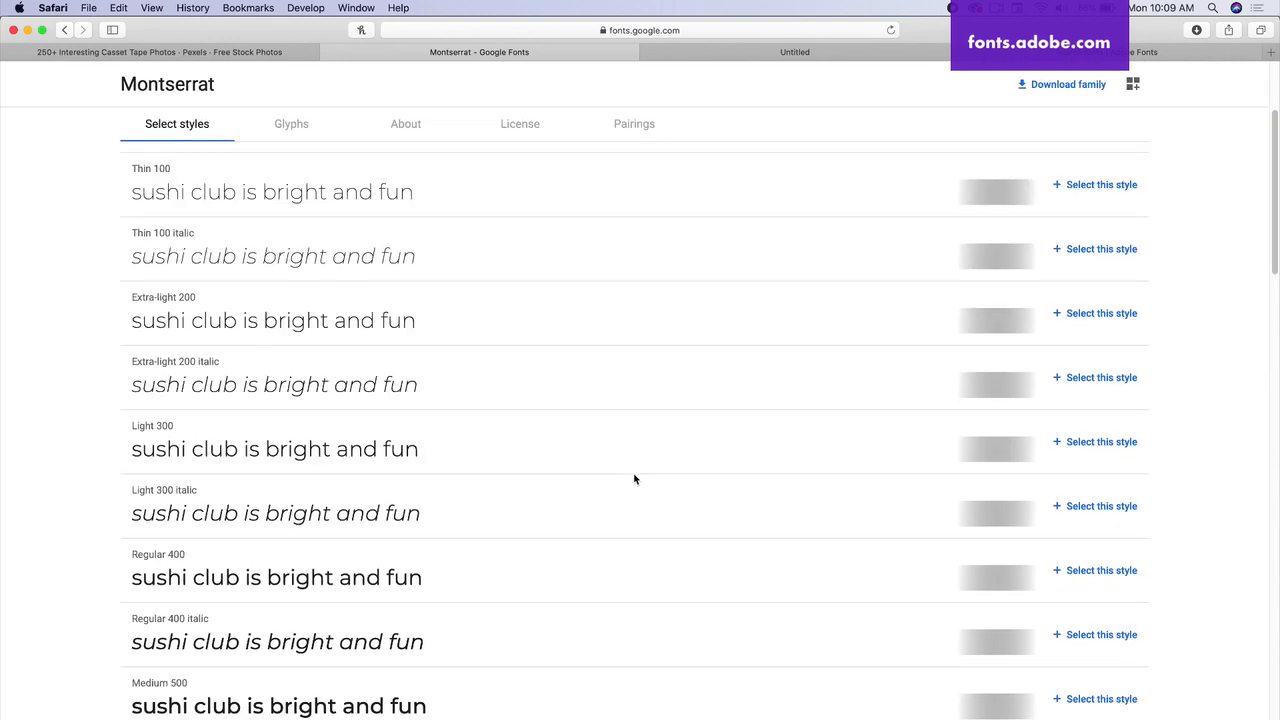
scroll(633, 480, "down", 5)
scroll(633, 480, "down", 2)
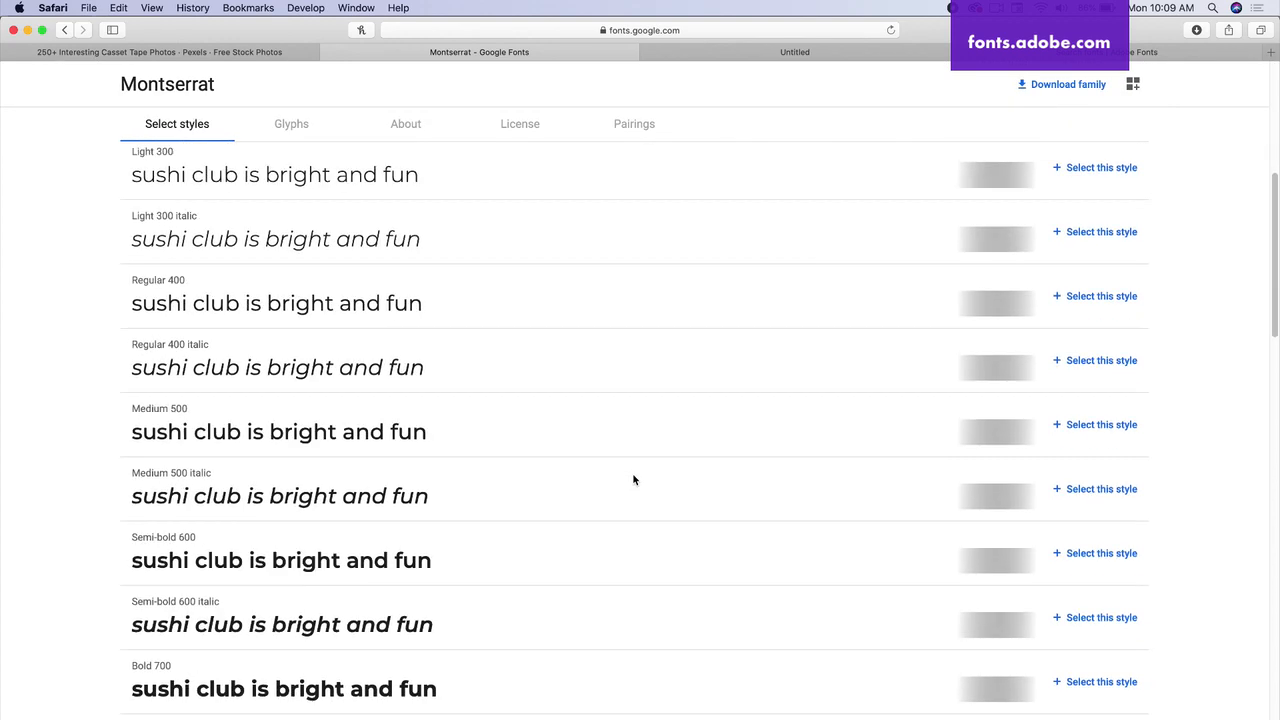
scroll(633, 480, "down", 1)
scroll(633, 480, "down", 5)
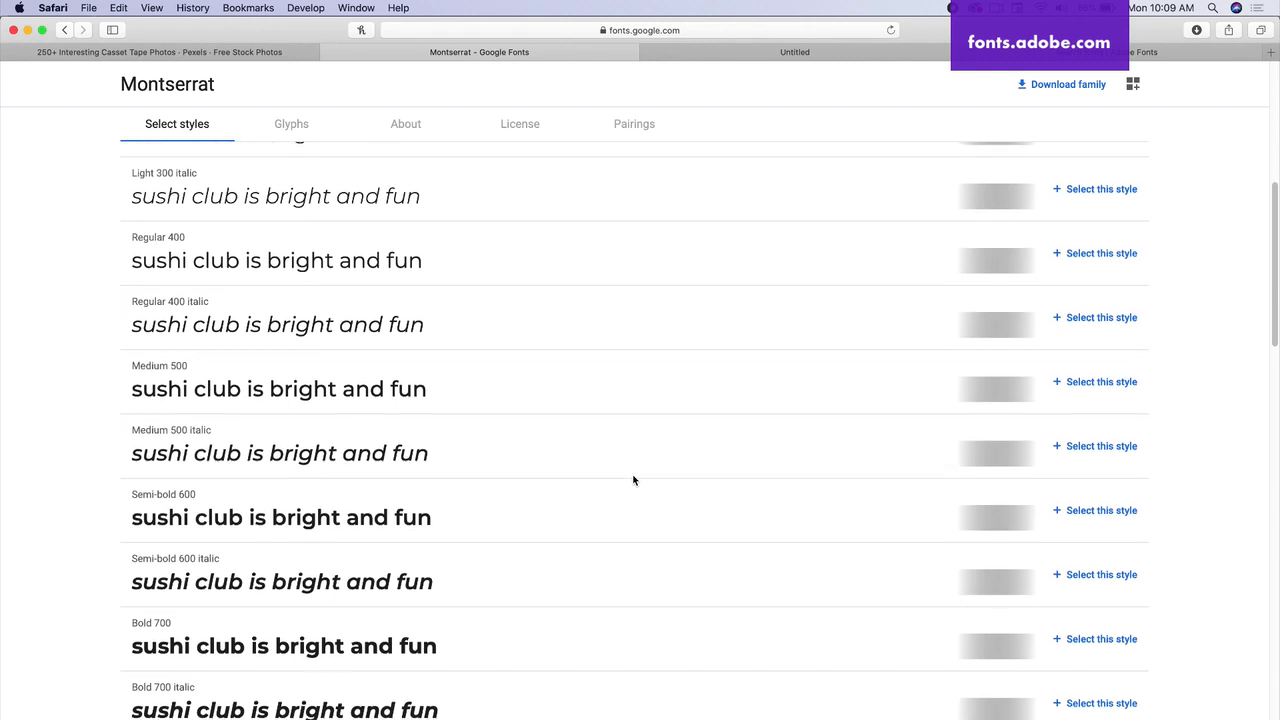
scroll(633, 480, "down", 3)
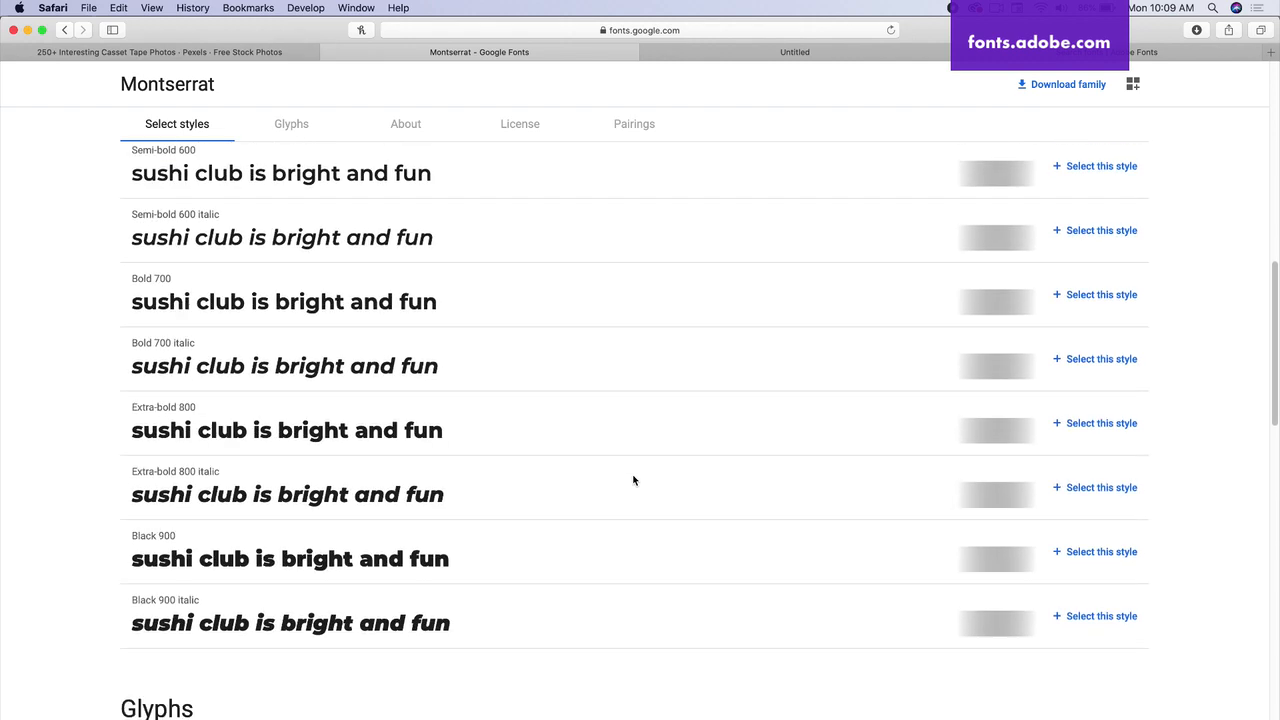
scroll(634, 481, "up", 20)
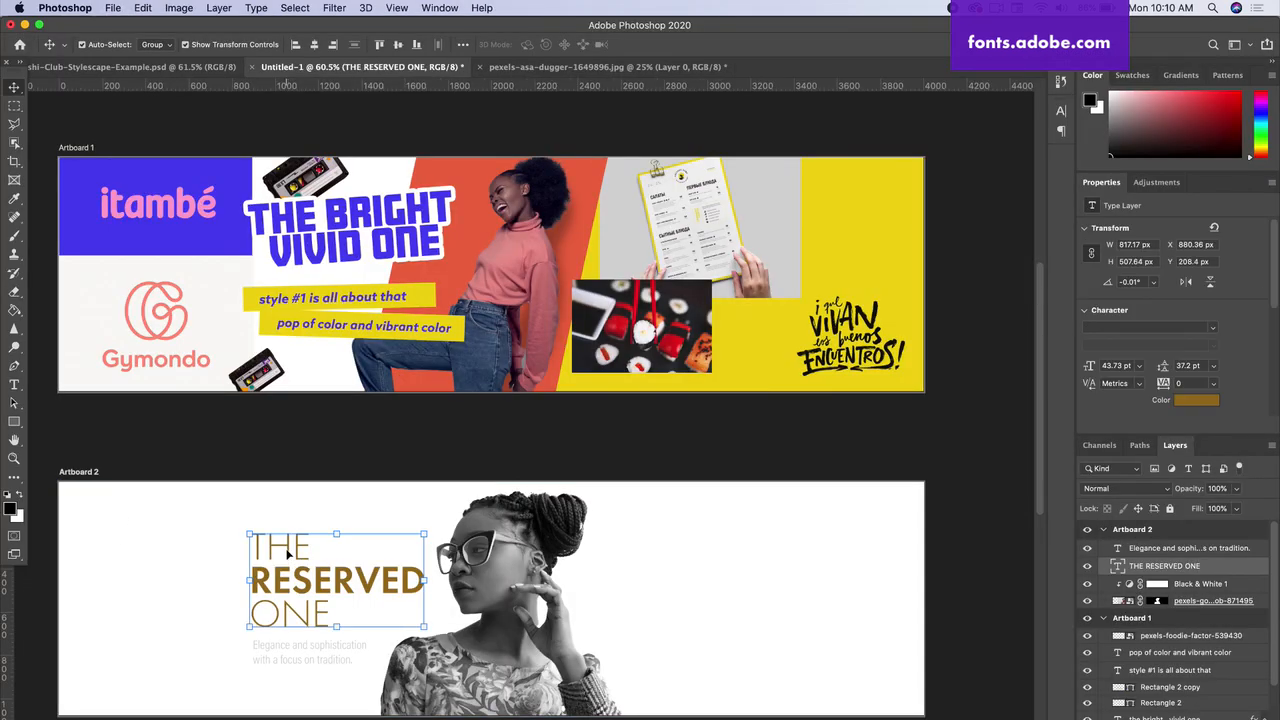
Back in Photoshop, check the font and weight used for THE and RESERVED in the Artboard 2 heading
key("super+a")
left_click(303, 547)
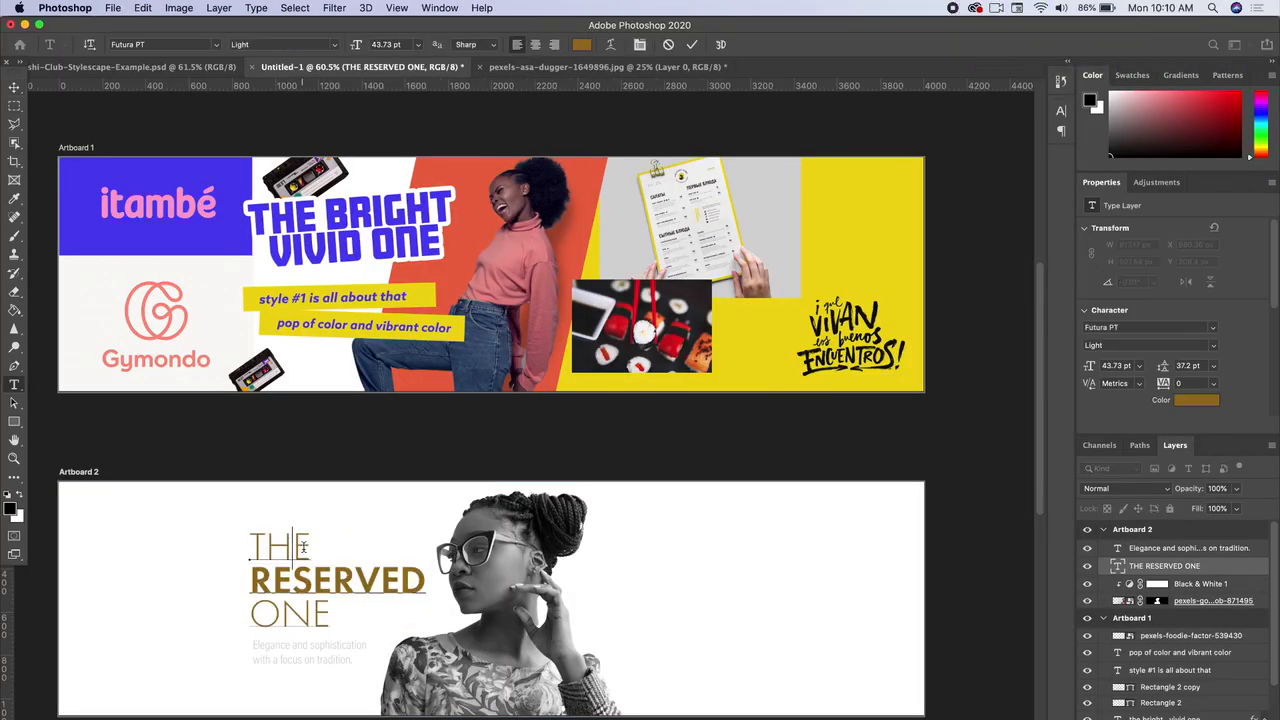
left_click_drag(303, 547, 250, 547)
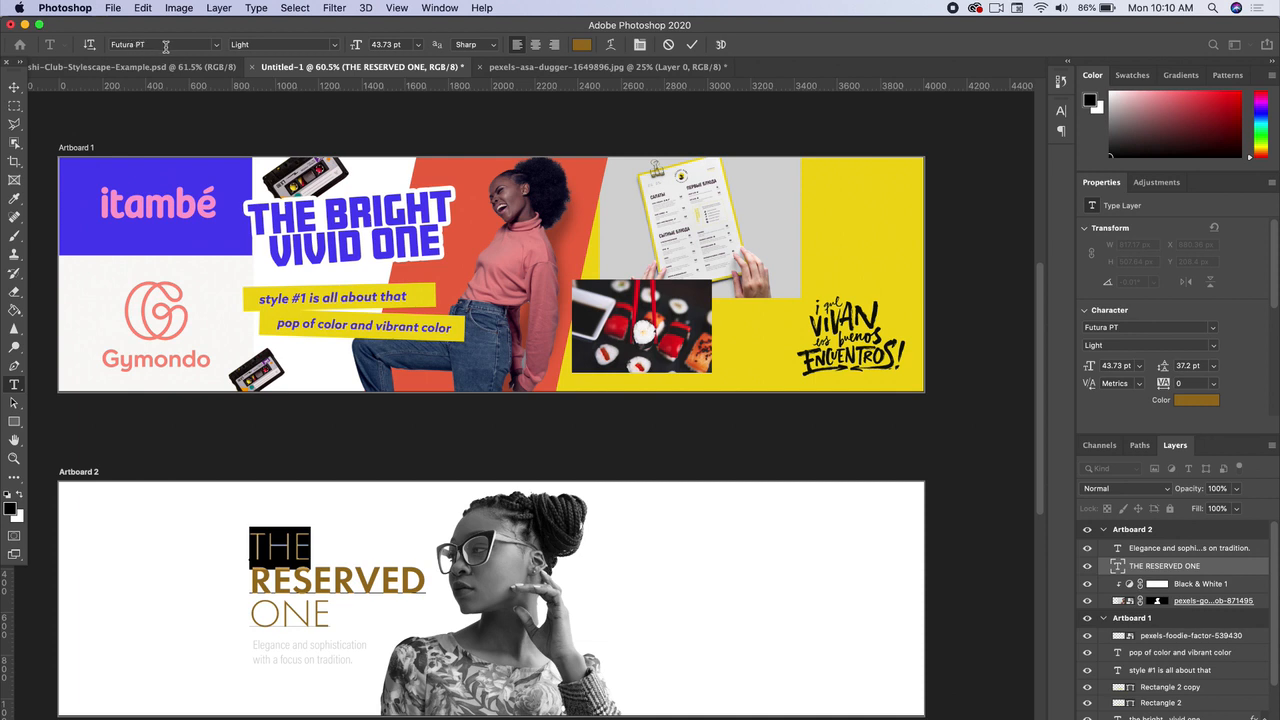
left_click_drag(271, 580, 374, 580)
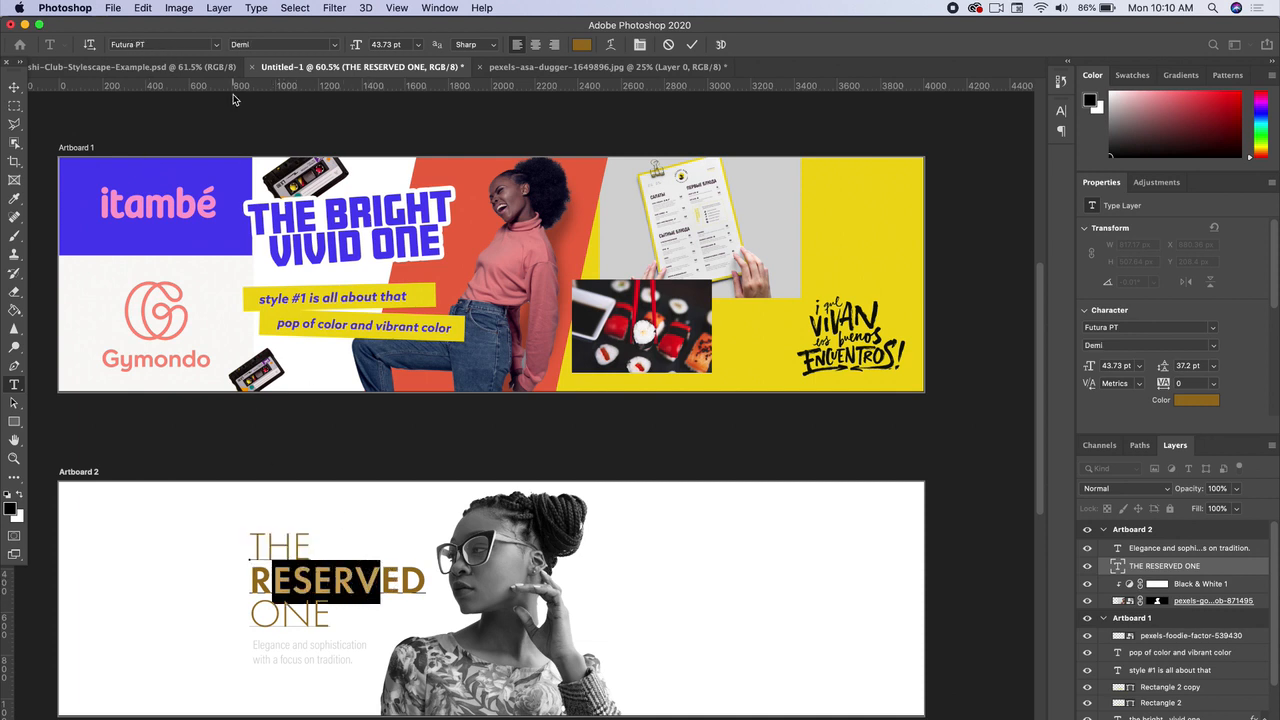
left_click(14, 87)
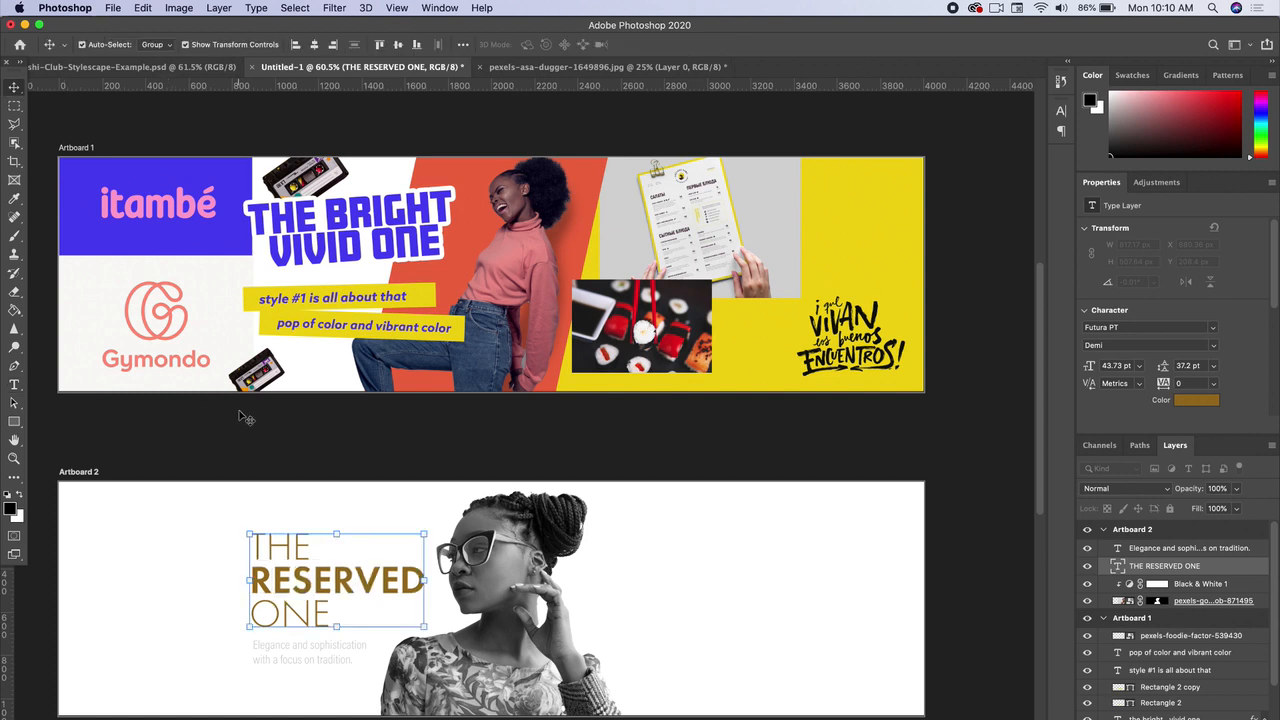
left_click(300, 465)
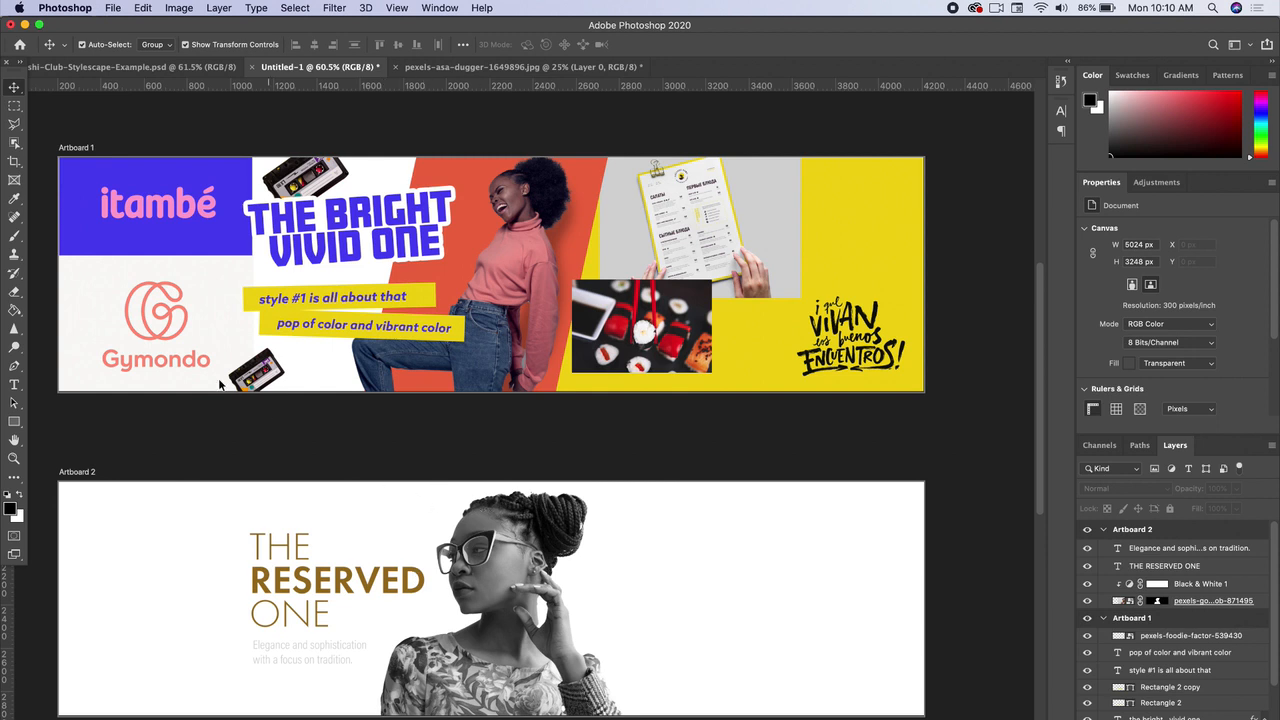
Cover Artboard 2 with a black rectangle about 4302 by 1341 px, placed behind the photo and text
left_click(14, 421)
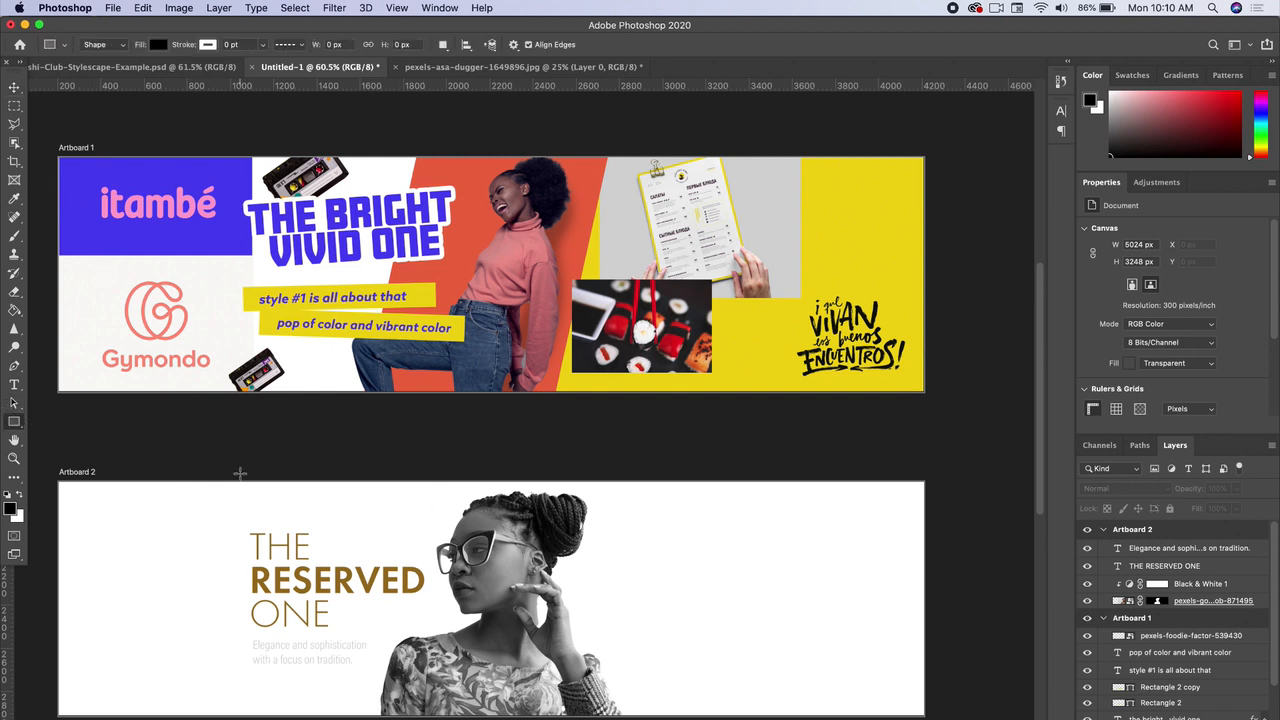
left_click_drag(222, 457, 663, 719)
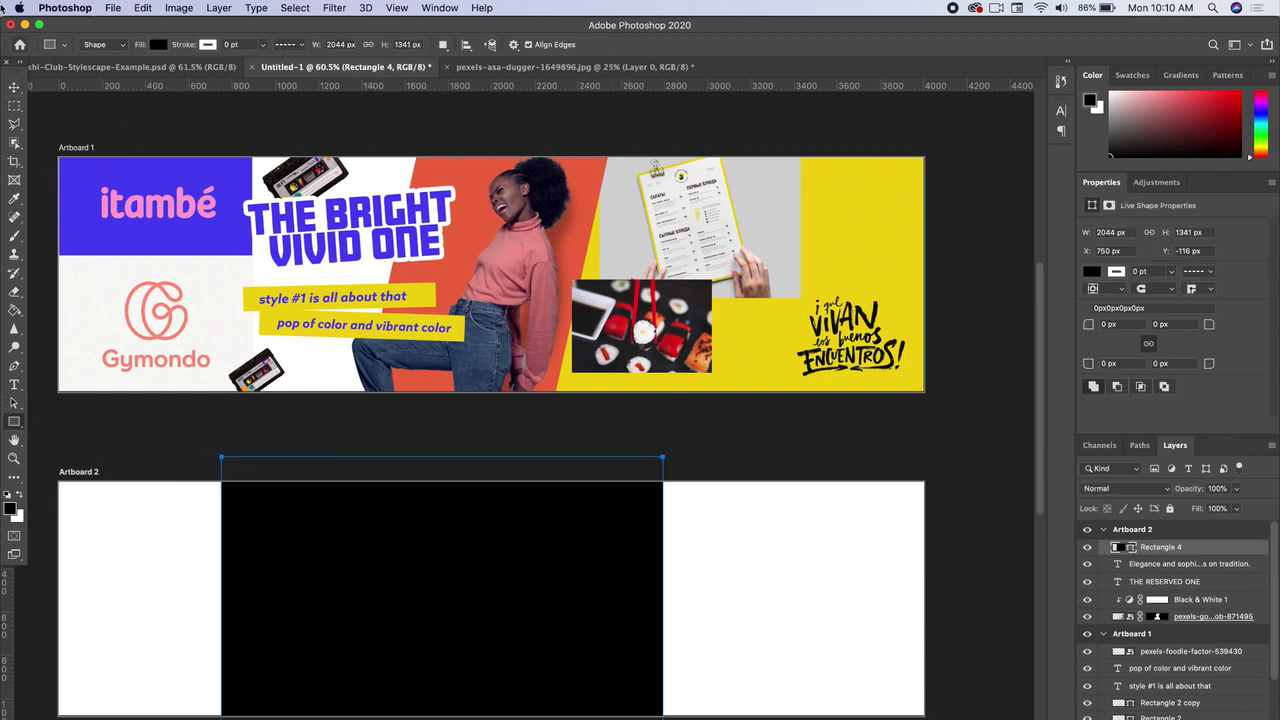
key("ctrl+t")
left_click_drag(221, 600, 14, 600)
left_click_drag(662, 602, 942, 597)
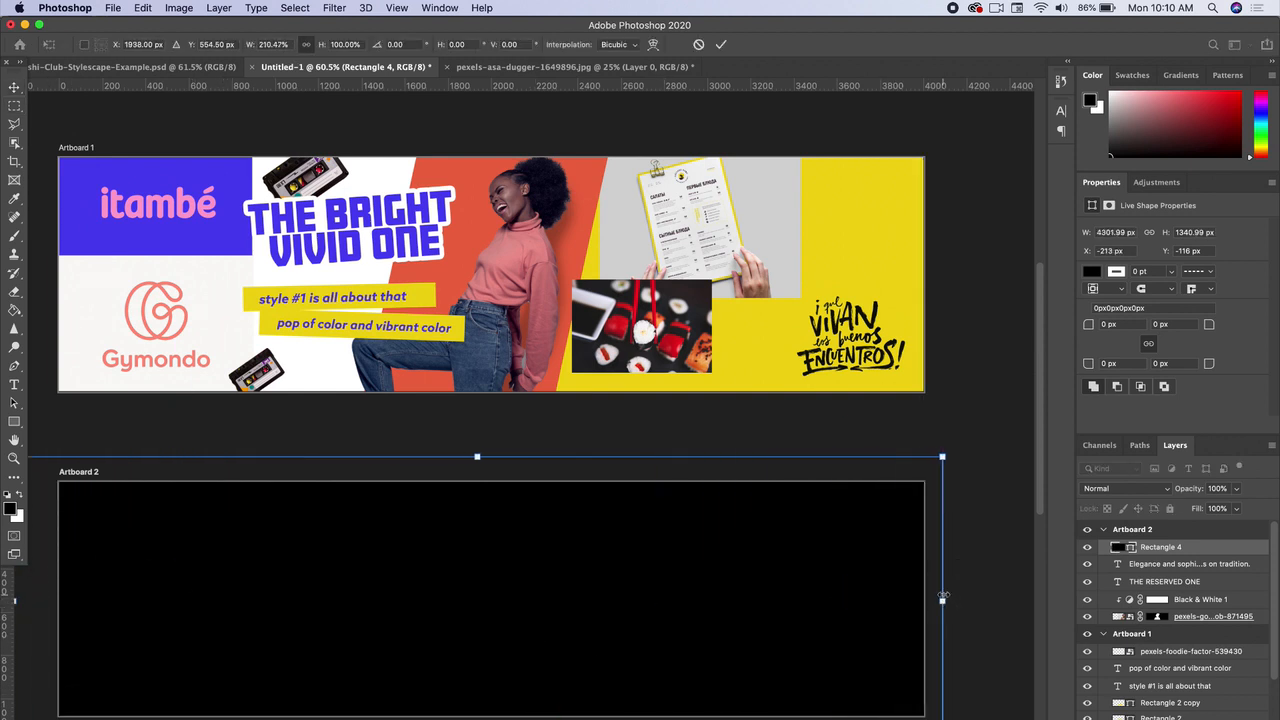
key("Return")
left_click_drag(1195, 547, 1180, 620)
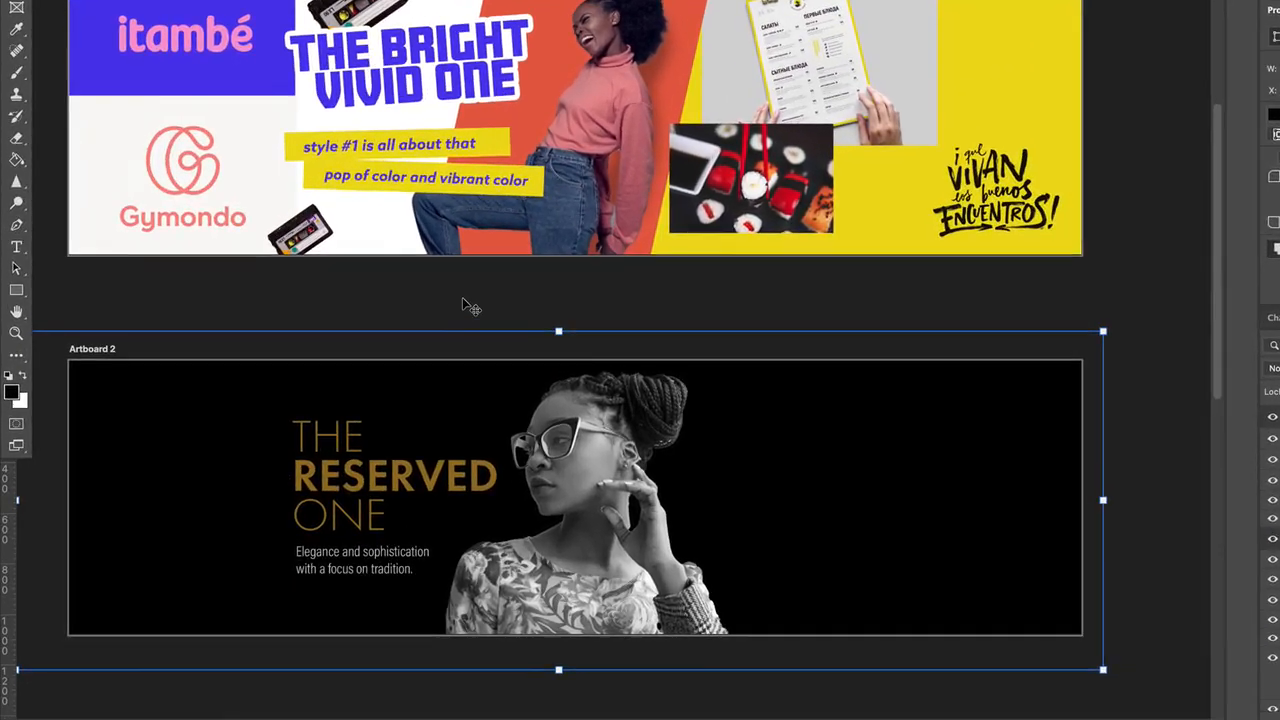
scroll(484, 281, "up", 5)
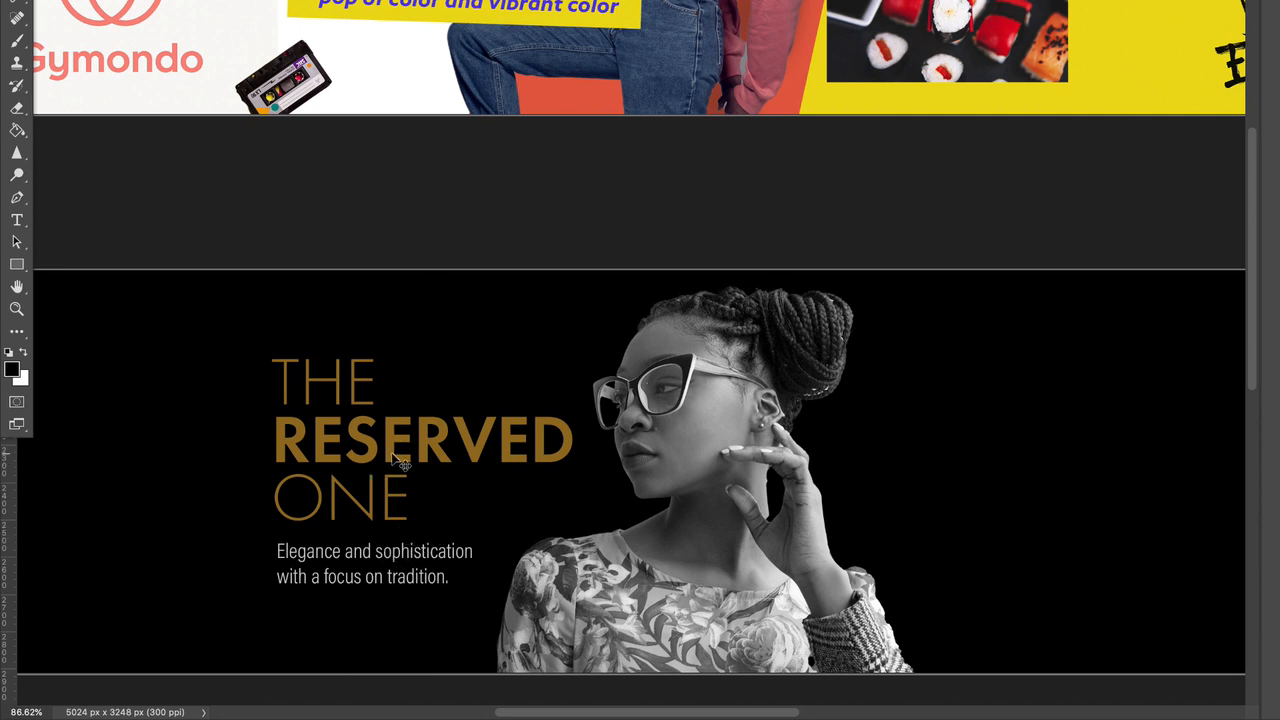
Switch to the browser, open Pexels and search for "gold texture" photos, looking over the matches
left_click(162, 699)
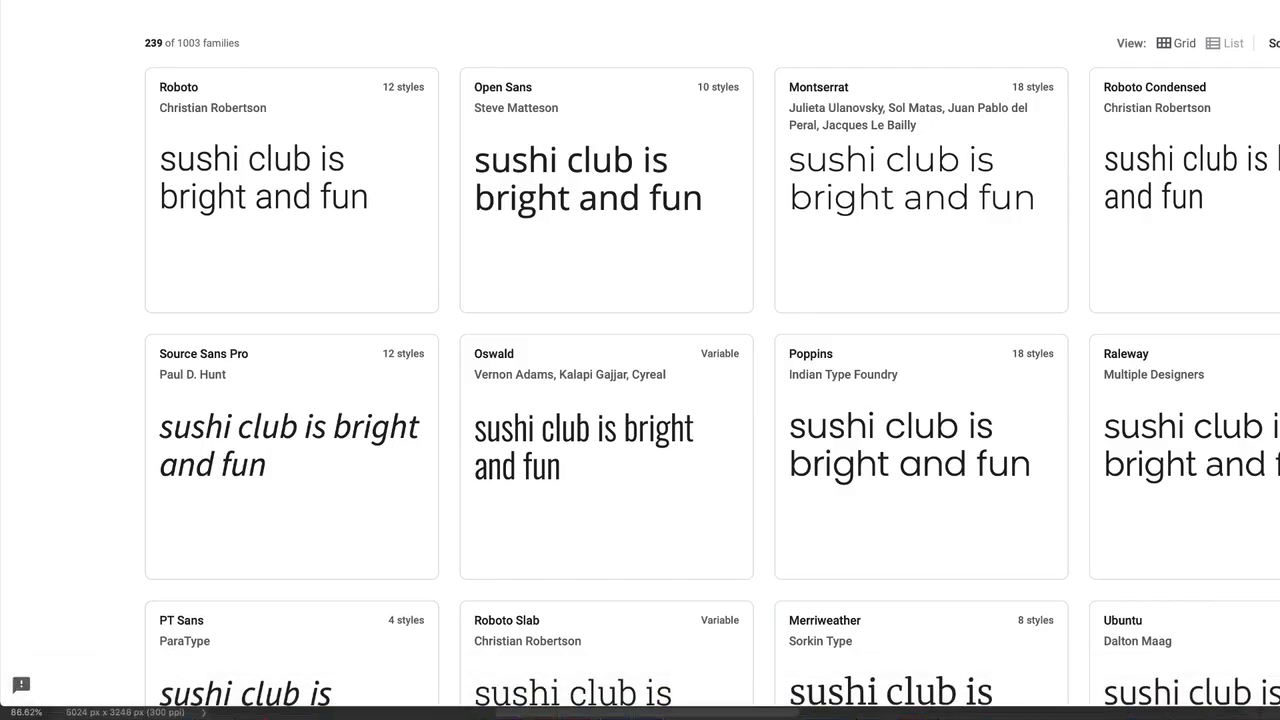
left_click(134, 1)
mouse_move(103, 1)
key("super+t")
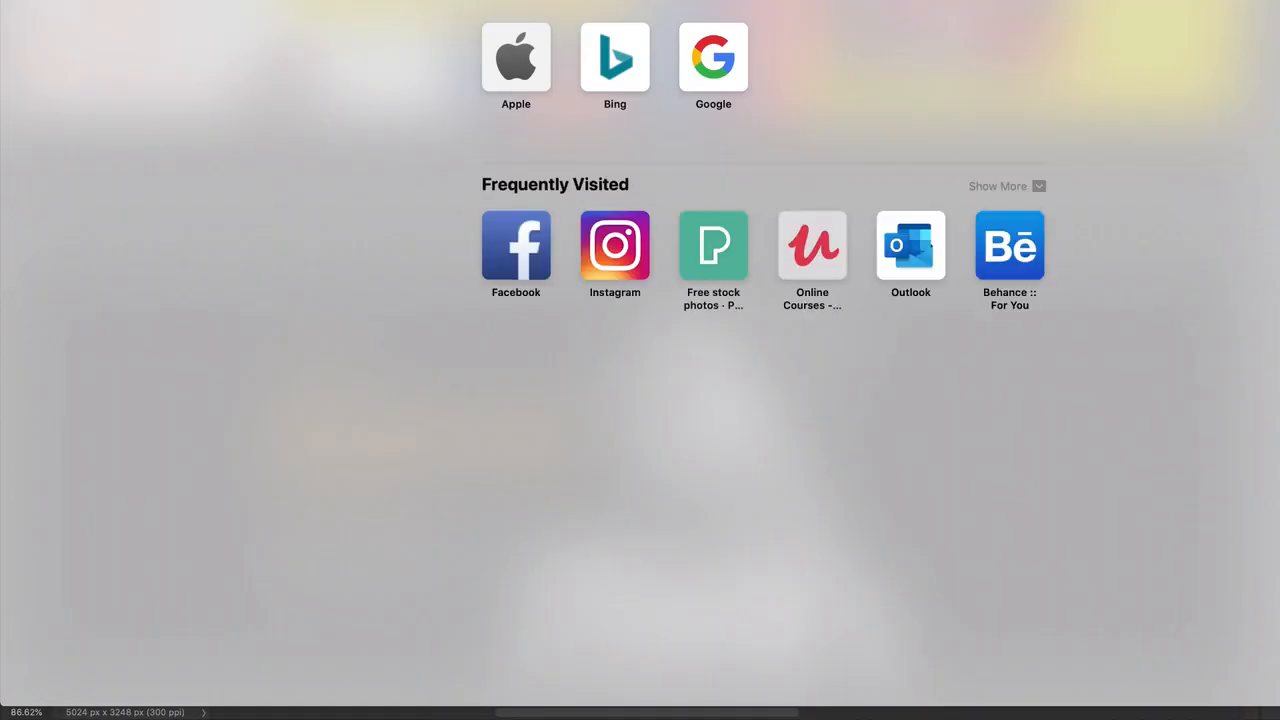
left_click(713, 245)
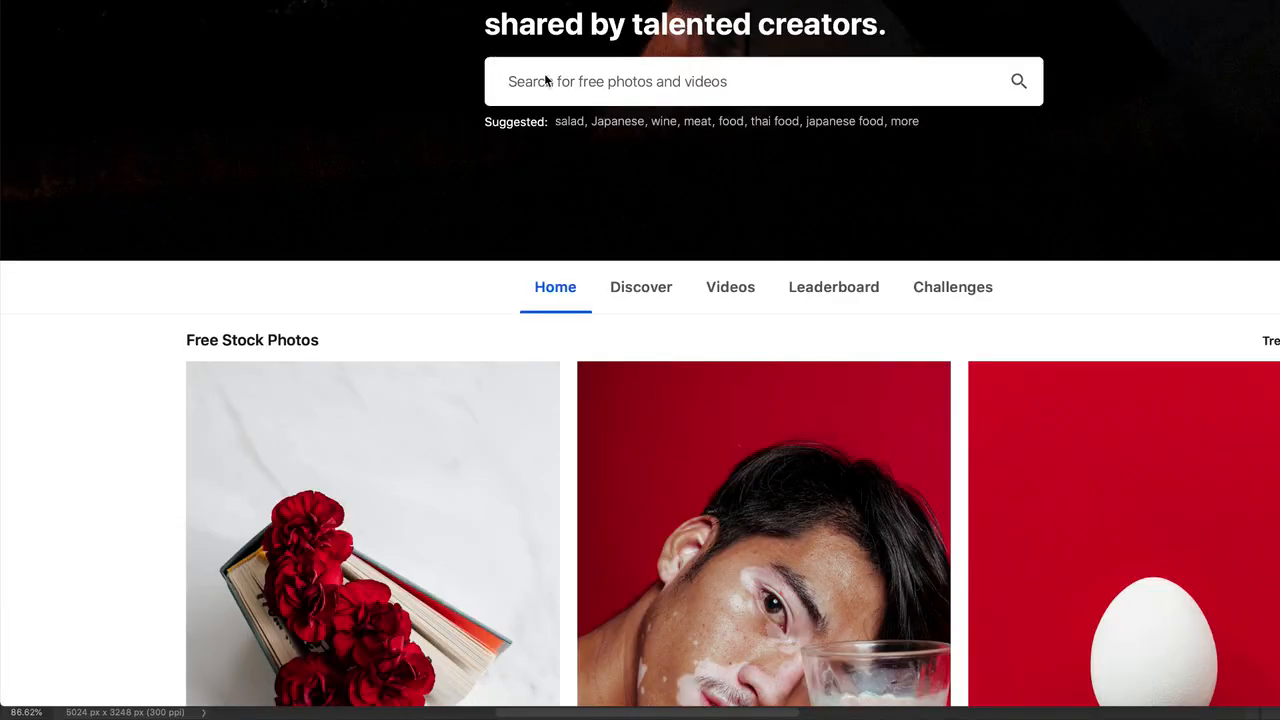
type("gold texture")
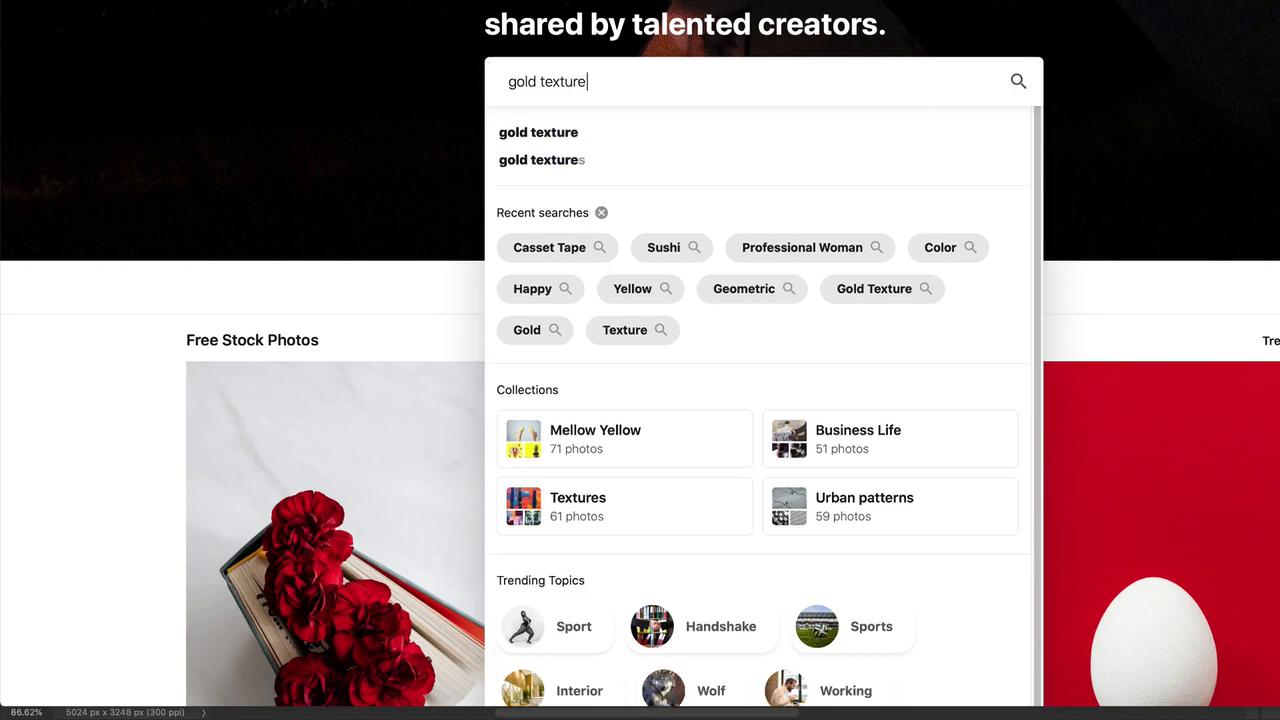
key("Return")
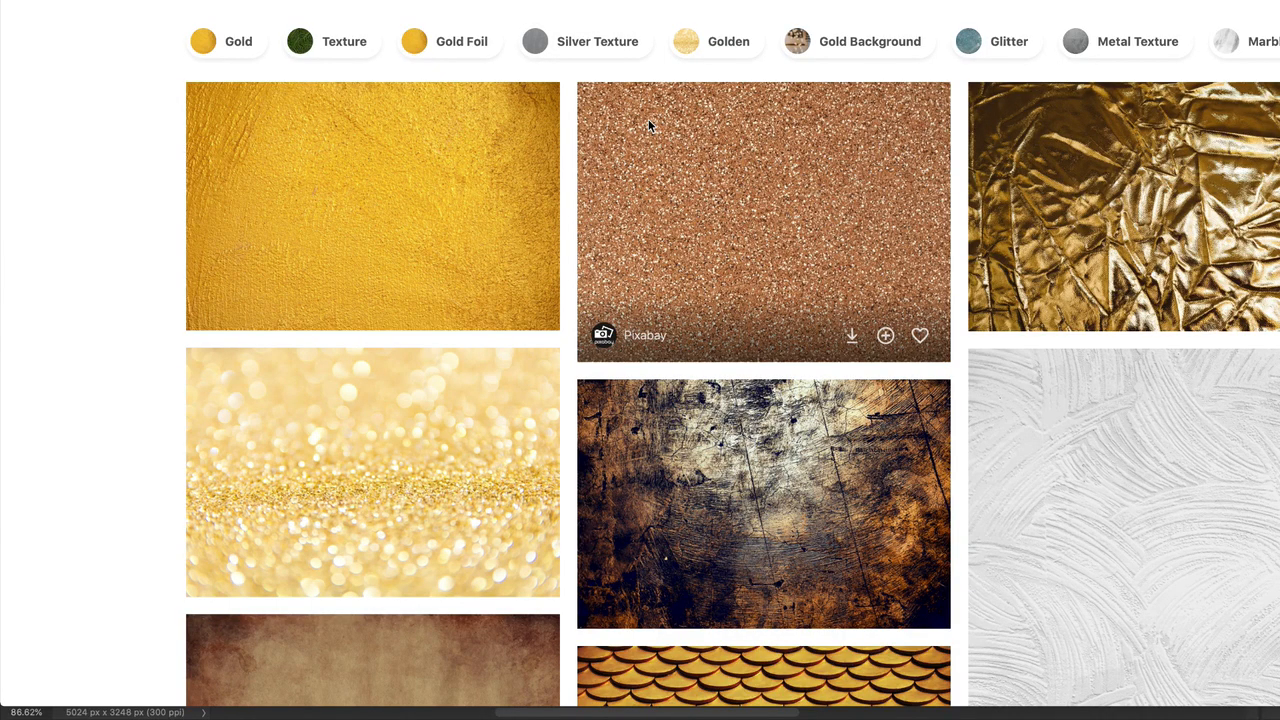
scroll(702, 478, "down", 1)
scroll(702, 478, "up", 1)
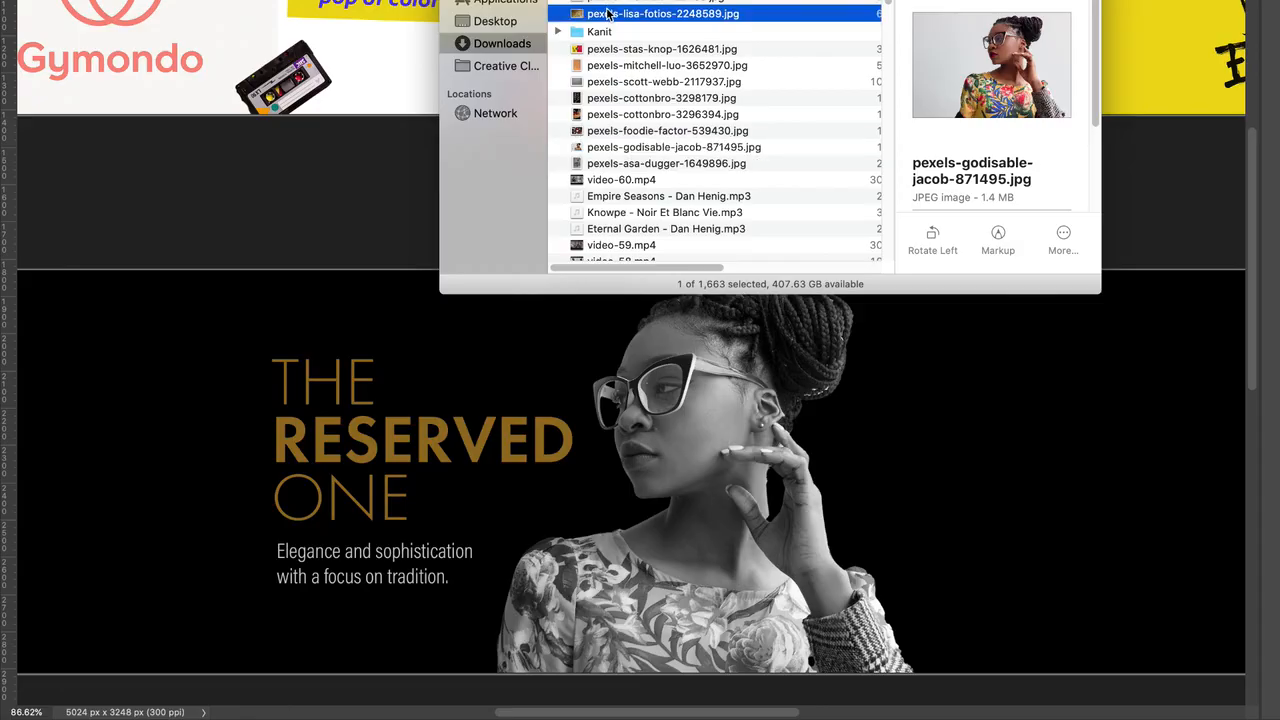
Place the pexels-fwstudio-122458 gold texture over the Artboard 2 heading and clip it to the THE RESERVED ONE text layer
left_click_drag(645, 14, 309, 420)
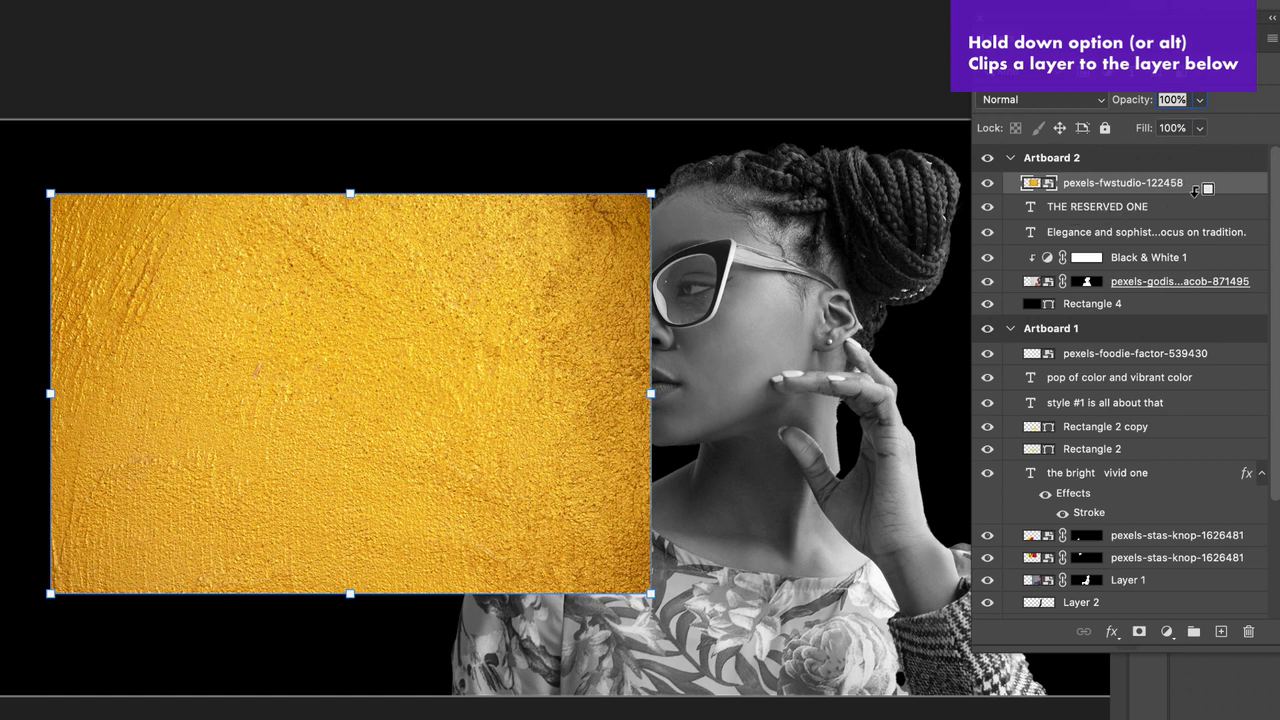
left_click(1194, 189, "alt")
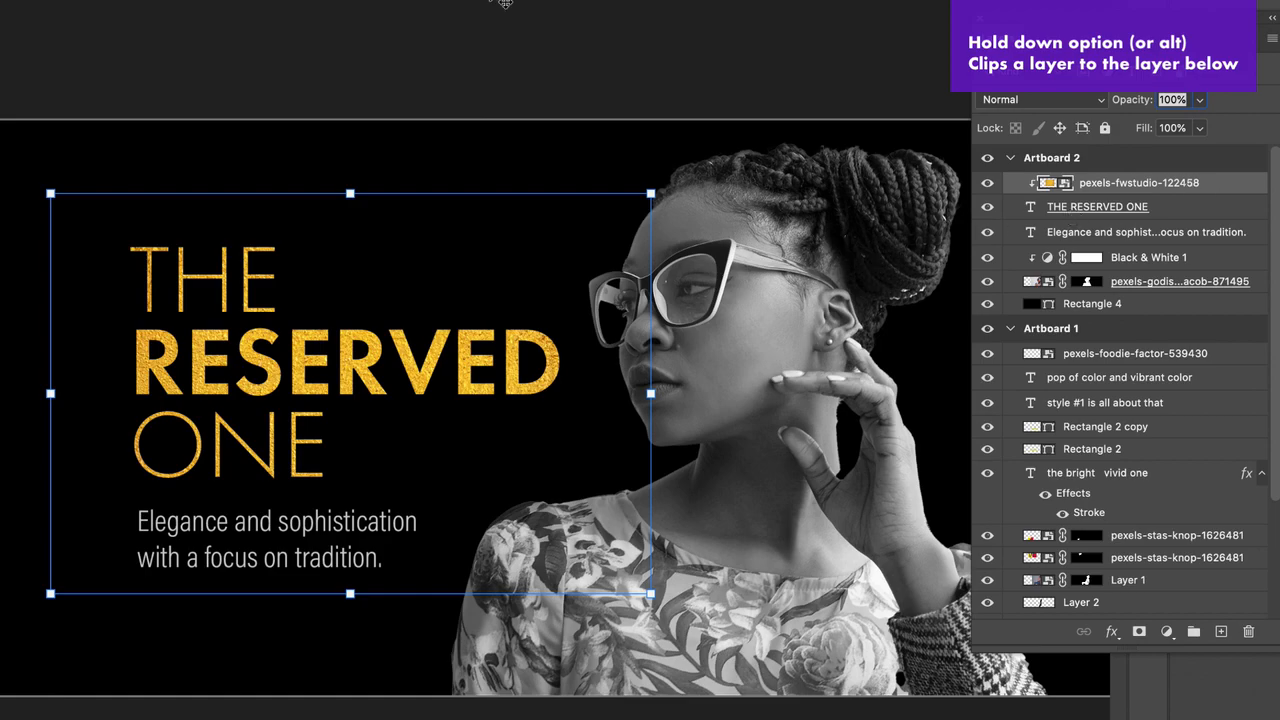
Apply a Hue/Saturation adjustment with saturation -37 to the gold texture layer
left_click(195, 1)
mouse_move(222, 43)
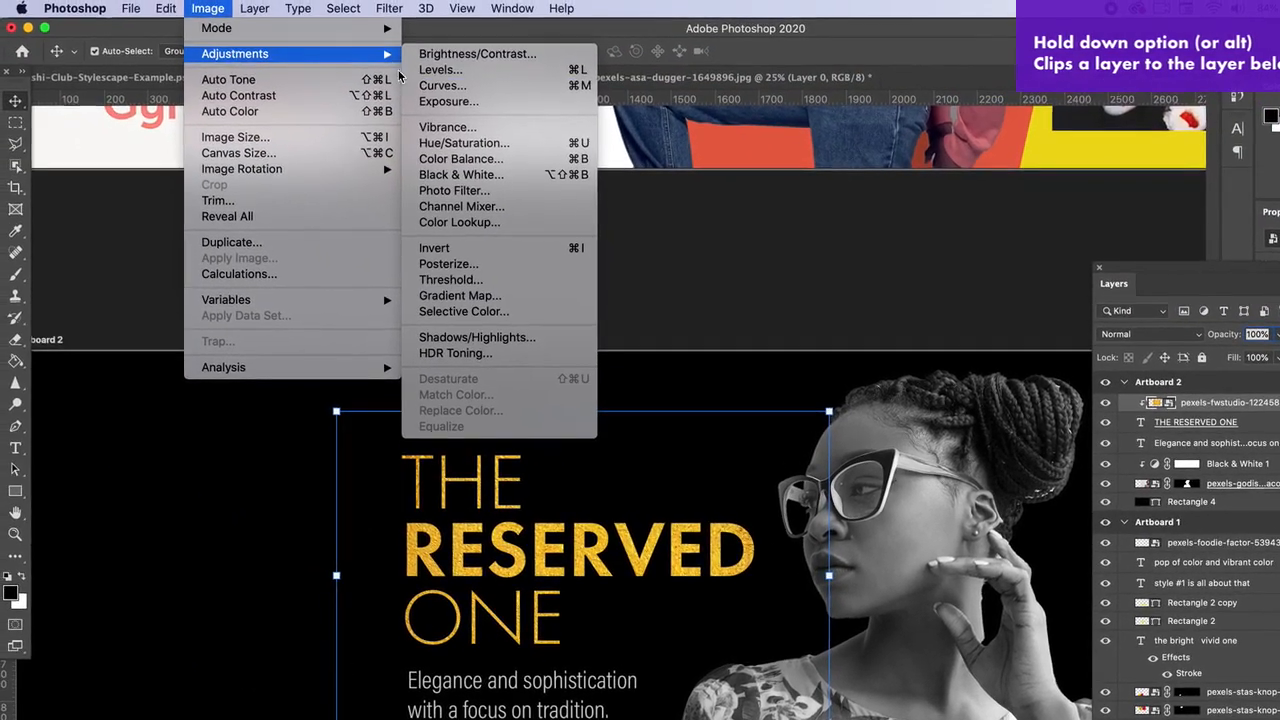
left_click(493, 145)
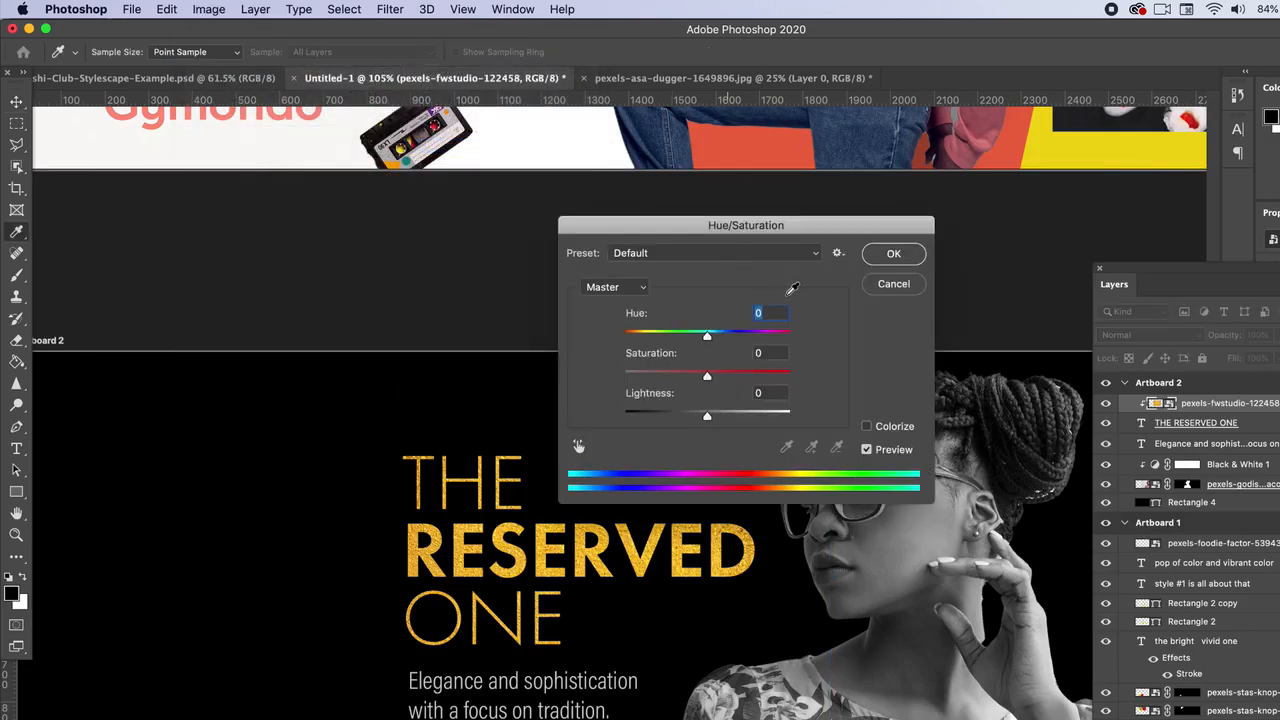
left_click_drag(705, 376, 676, 379)
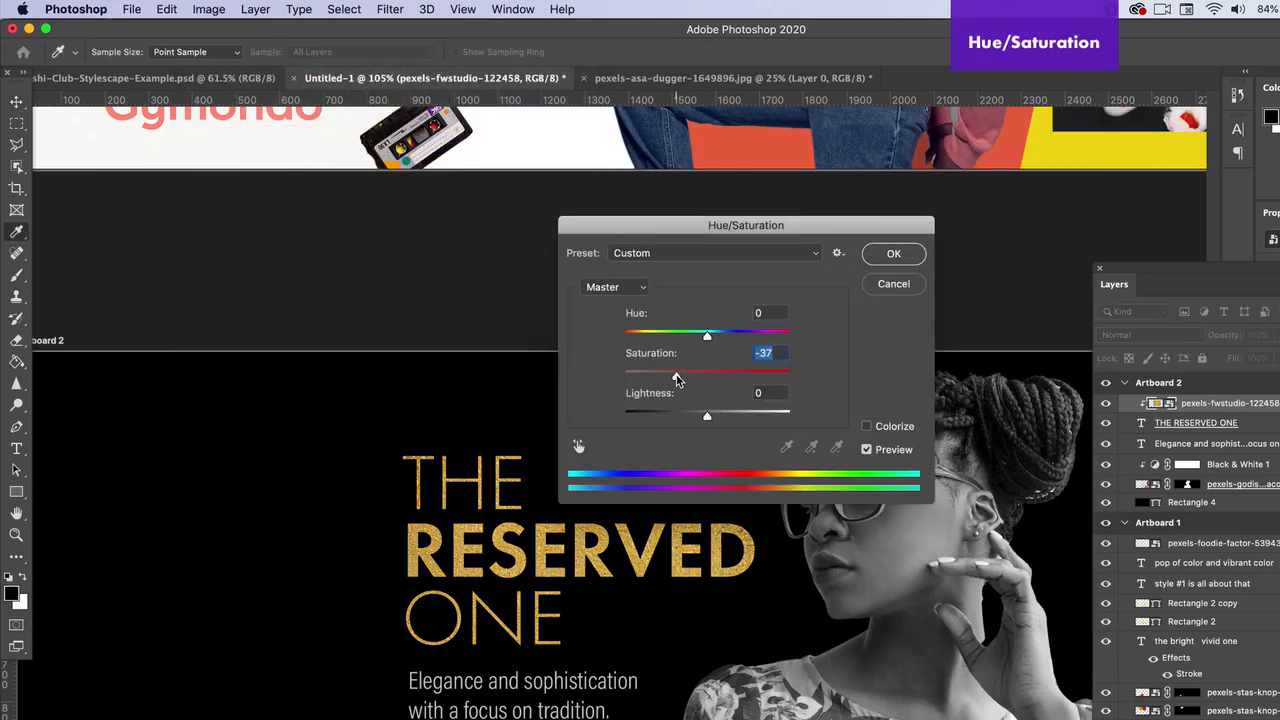
left_click(893, 253)
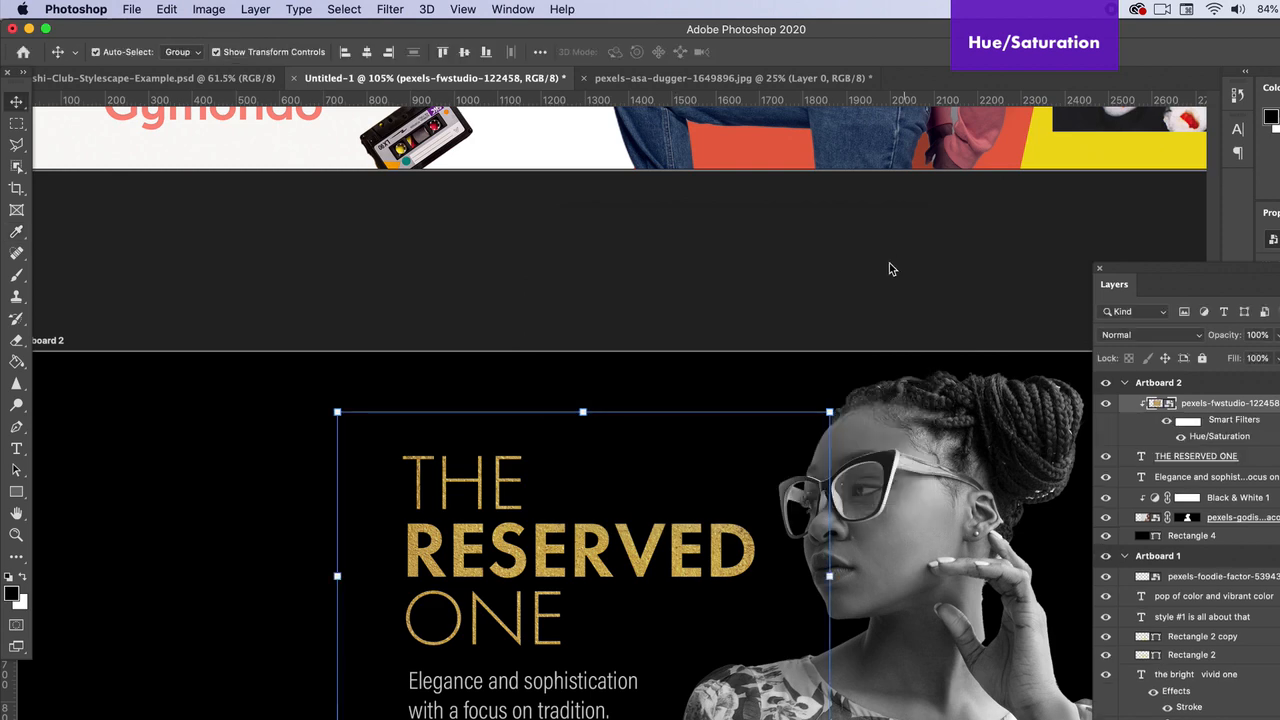
Place the pexels-cottonbro-3298179 sushi platter photo, scaled down, on the left part of Artboard 2
scroll(636, 702, "down", 5)
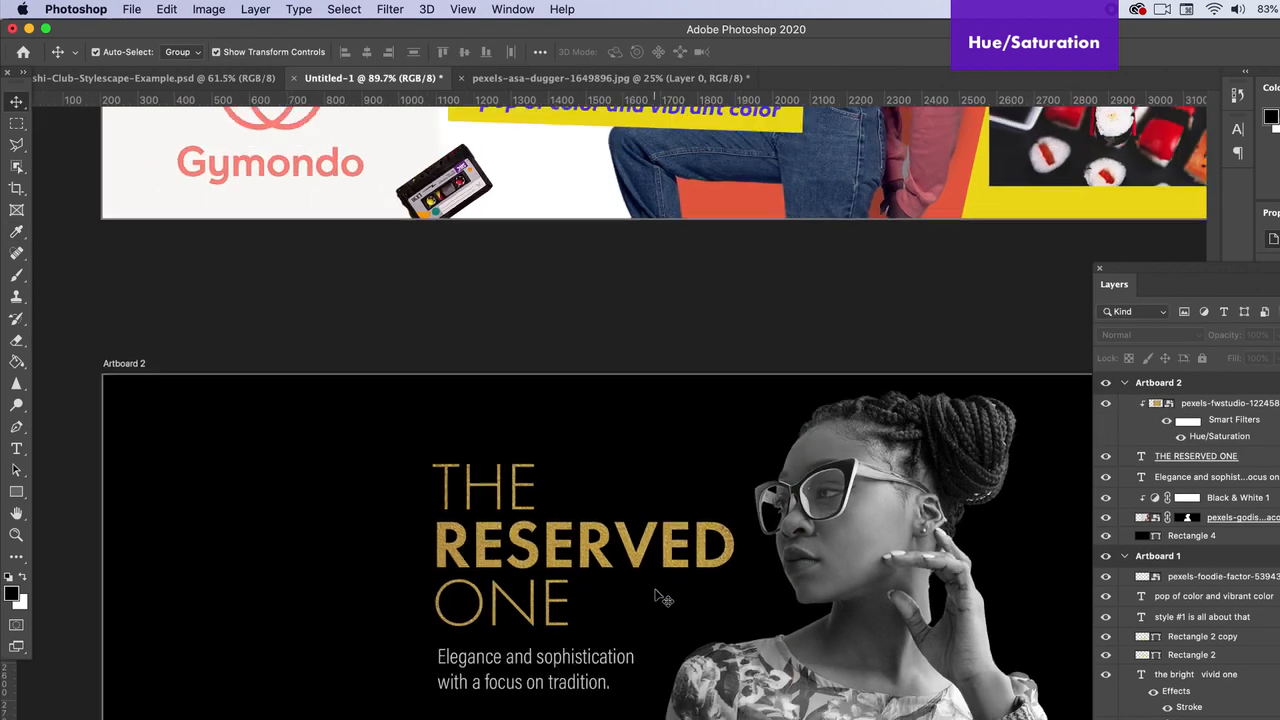
scroll(662, 598, "right", 3)
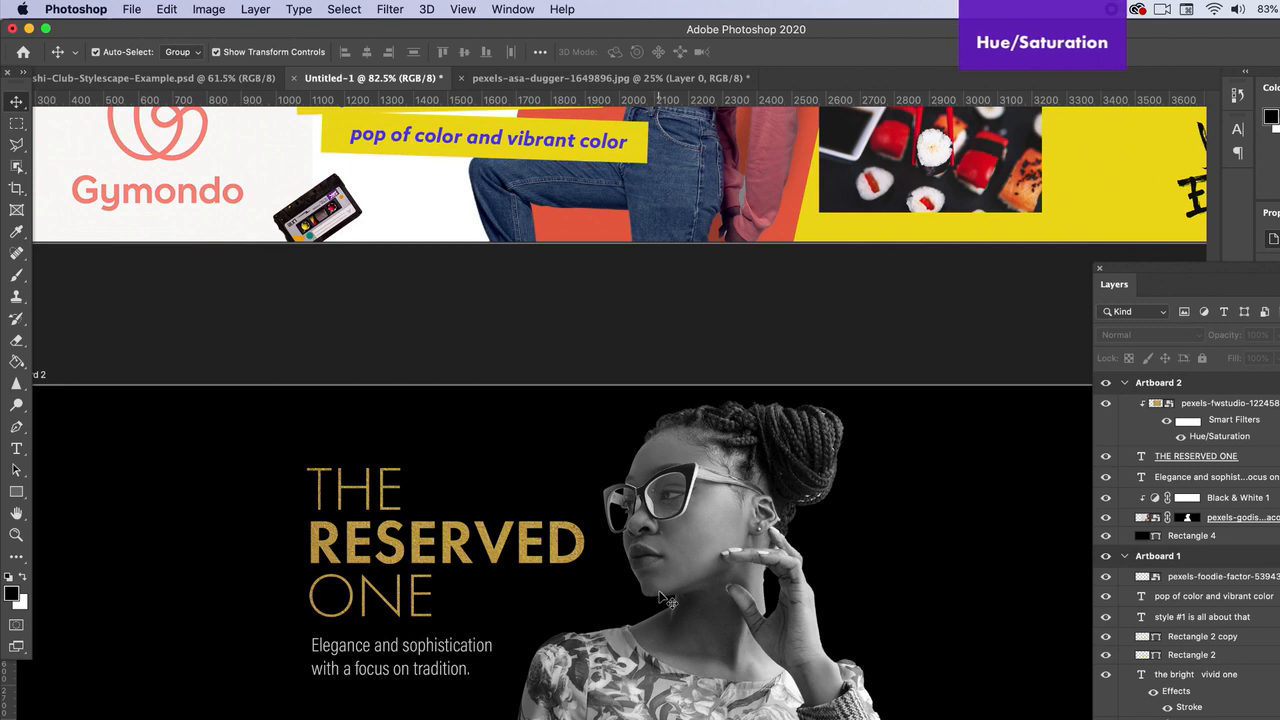
scroll(662, 597, "down", 3)
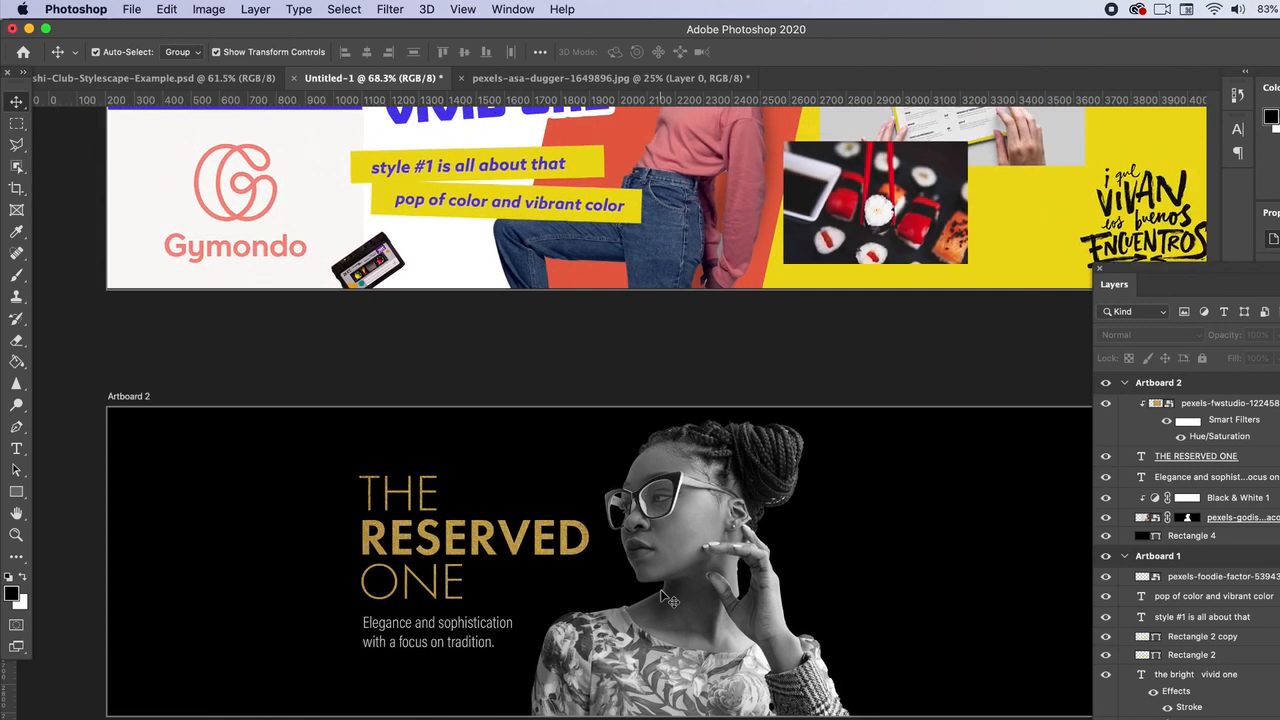
scroll(690, 585, "right", 1)
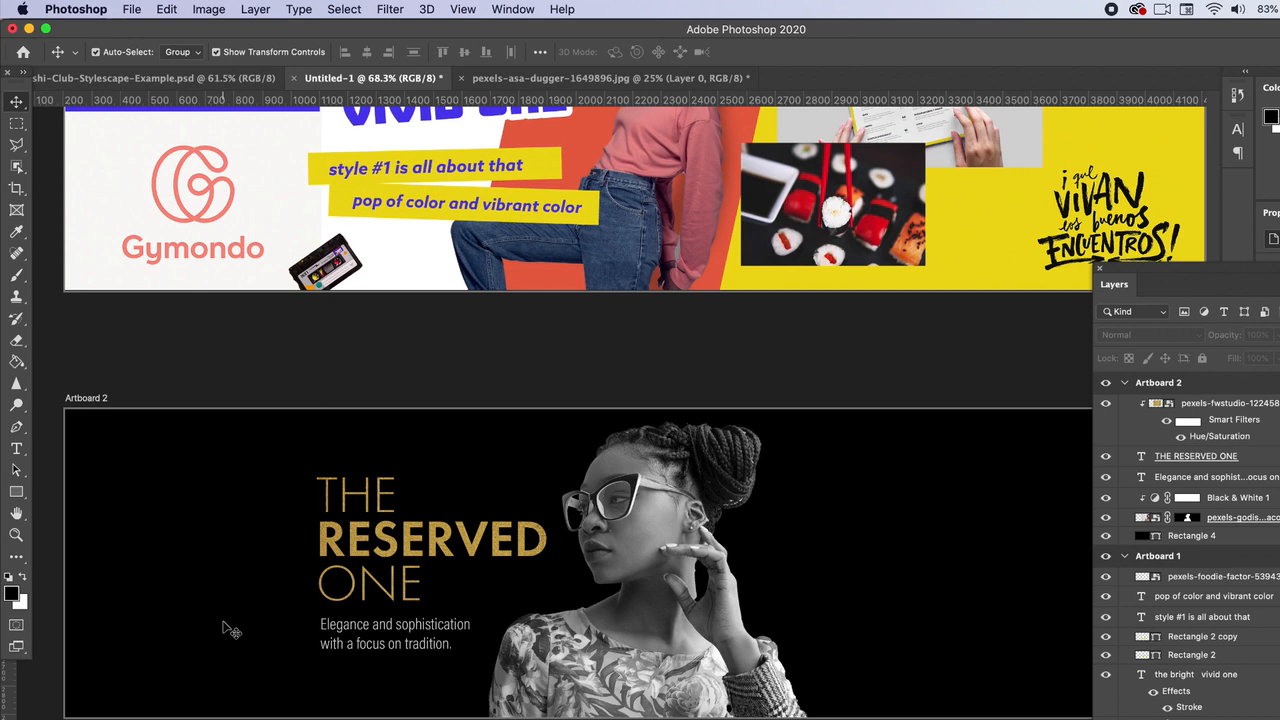
key("Return")
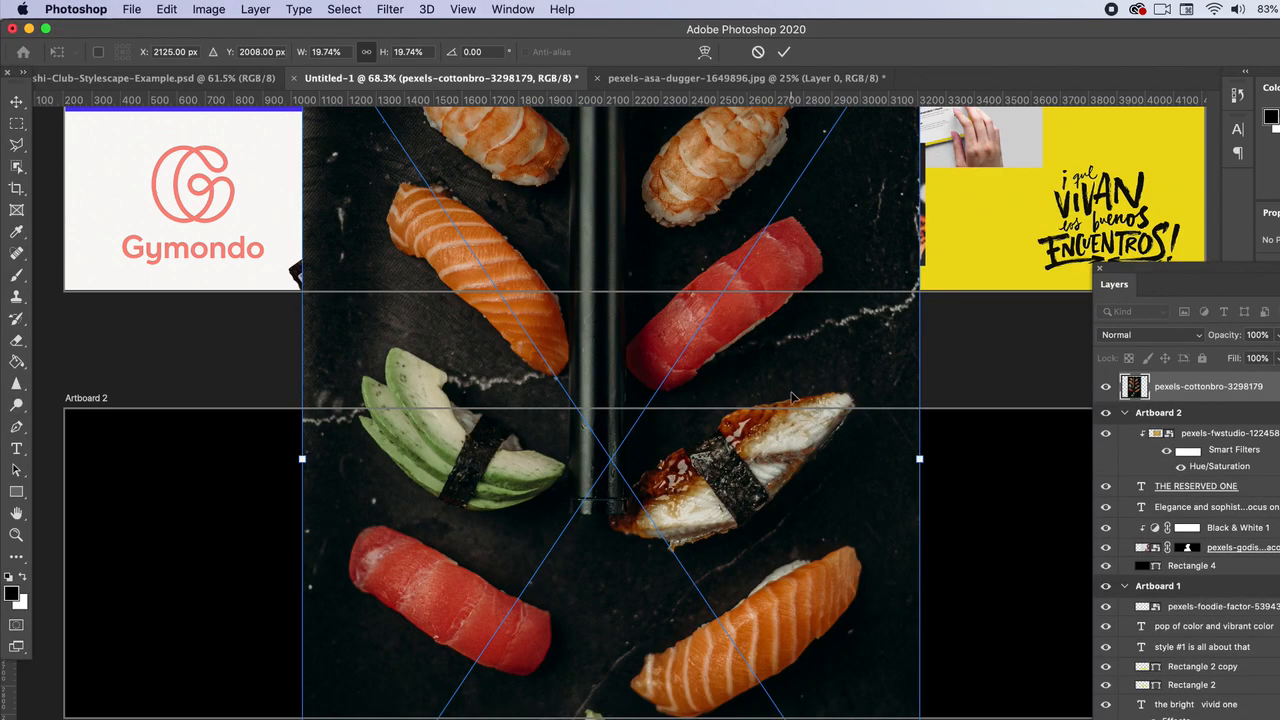
scroll(789, 401, "down", 3)
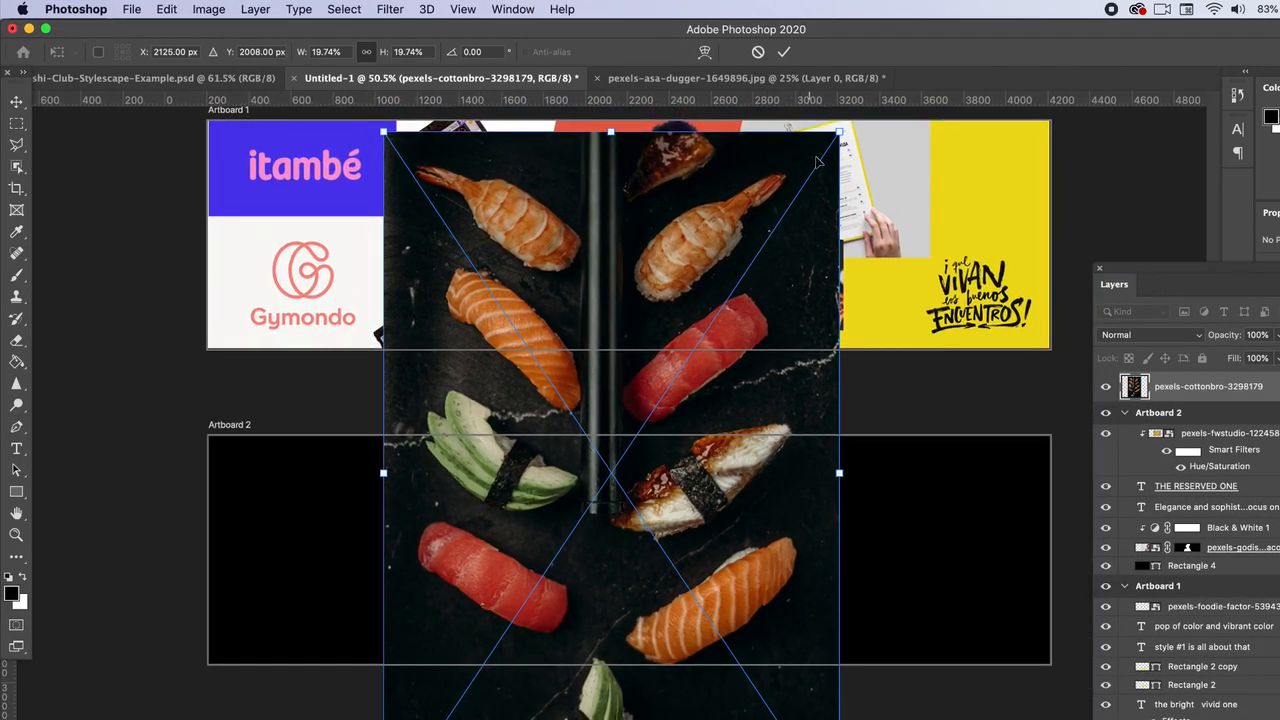
left_click_drag(840, 133, 532, 594)
left_click_drag(471, 637, 345, 530)
Place the pexels-cottonbro-3296394 tuna-slicing photo at about 1082 px high and move it to the left of the Artboard 2 heading
left_click_drag(360, 715, 628, 548)
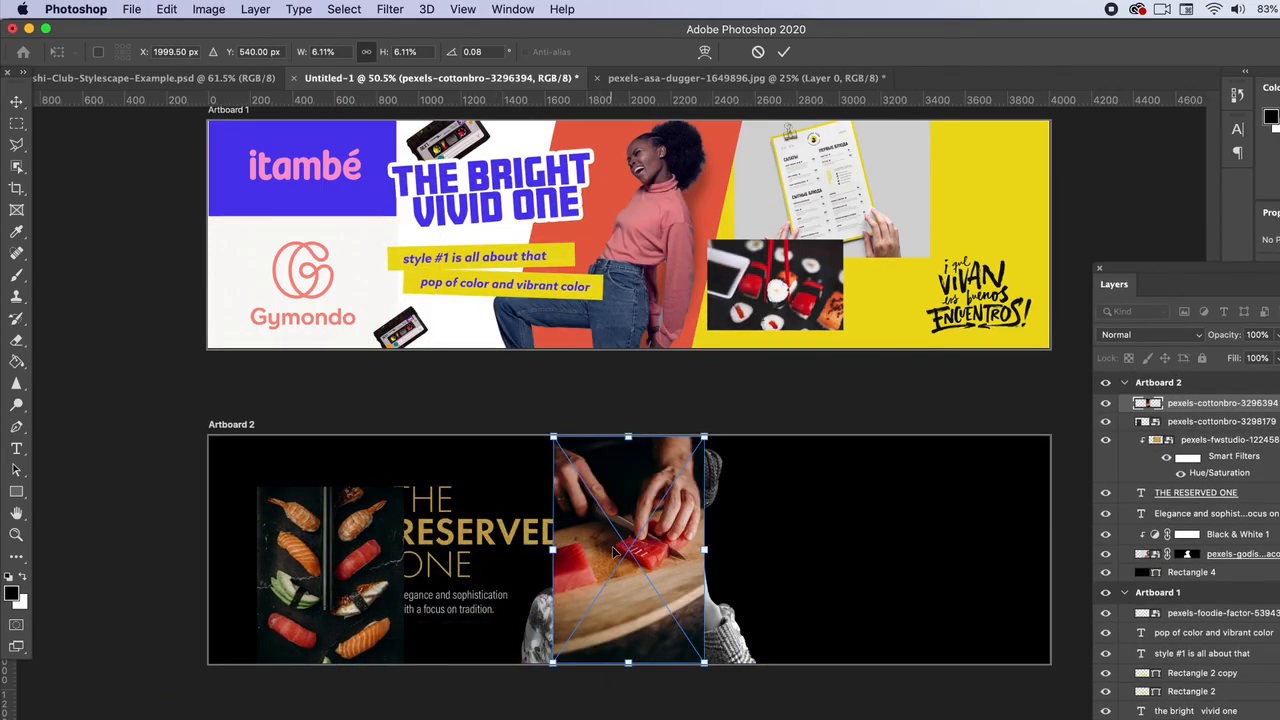
key("Return")
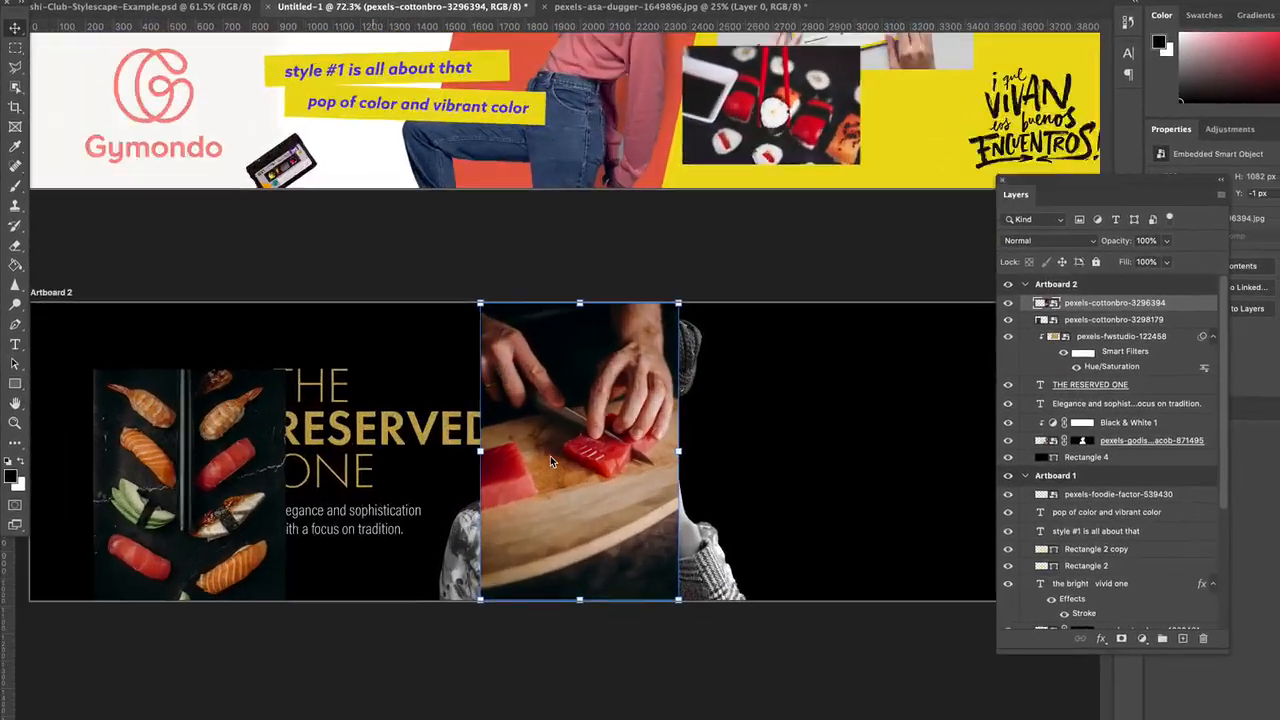
scroll(664, 503, "left", 3)
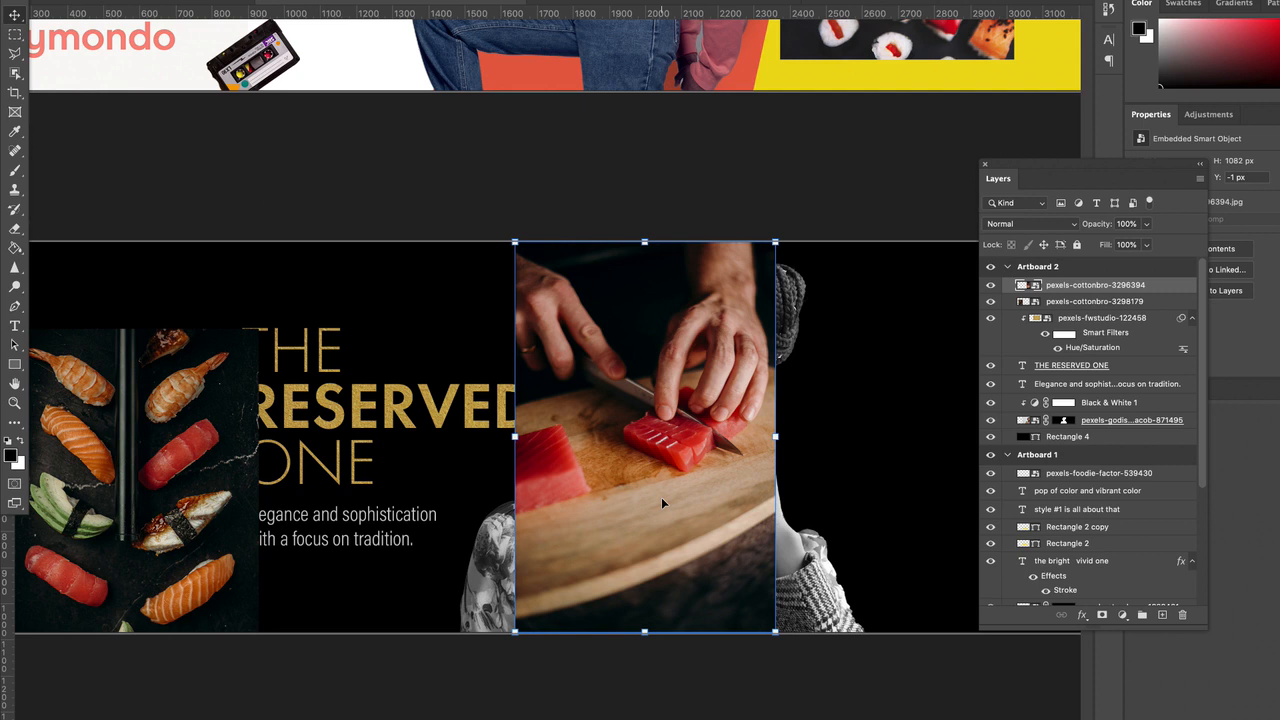
scroll(608, 494, "left", 4)
left_click_drag(332, 487, 213, 395)
Move the sushi platter photo below the woman's layer, enlarge it and position it behind her right side on Artboard 2
left_click_drag(460, 474, 657, 300)
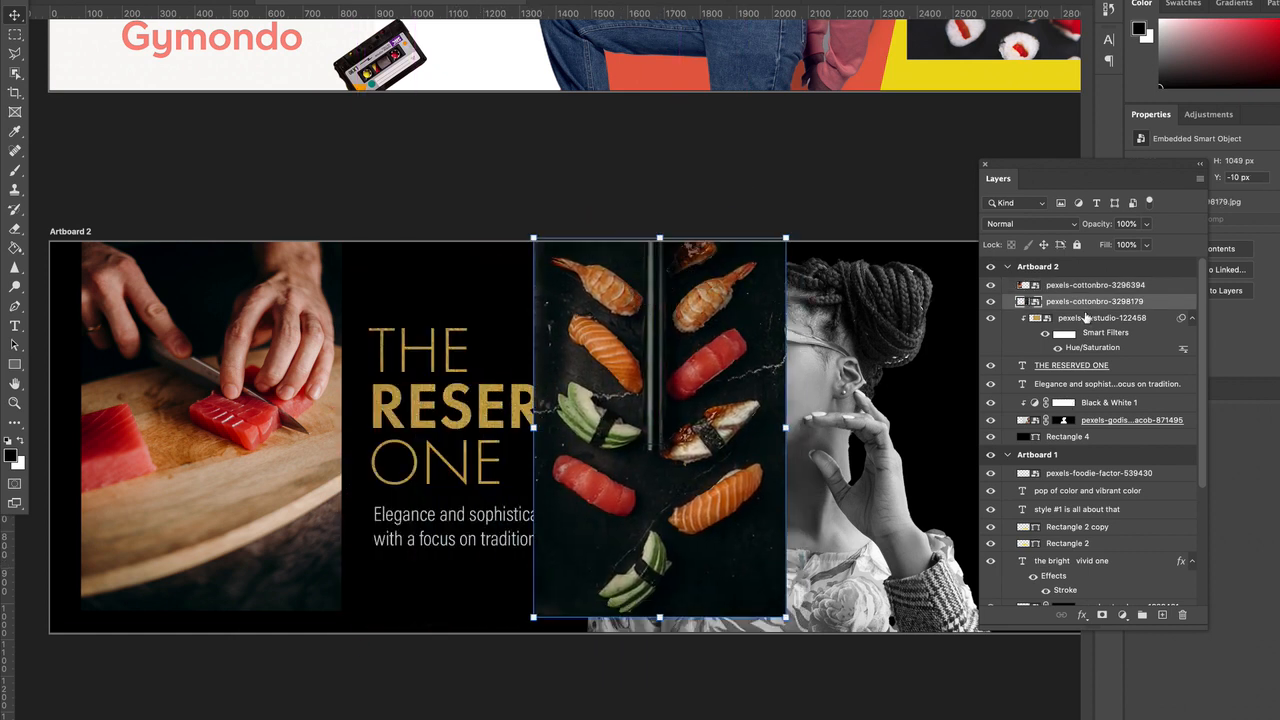
left_click_drag(1104, 309, 1078, 432)
mouse_move(566, 272)
left_mouse_down()
mouse_move(540, 275)
mouse_move(580, 268)
left_mouse_up()
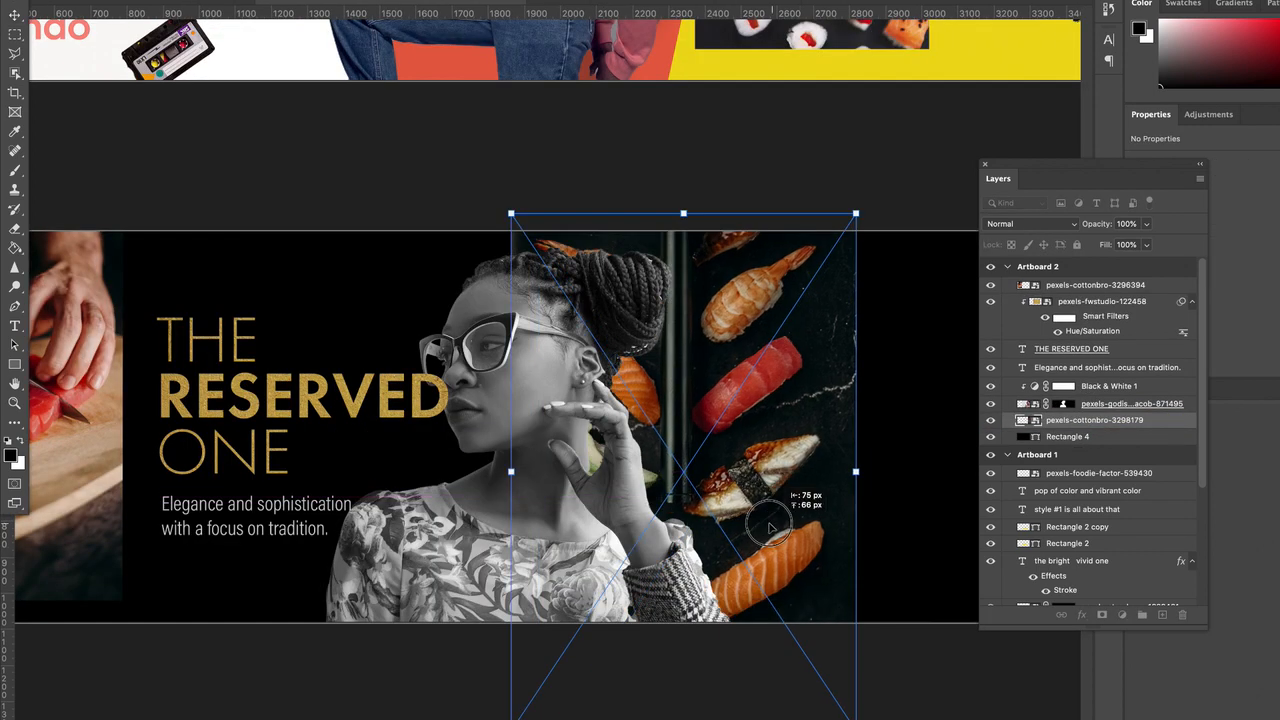
left_click_drag(771, 527, 751, 527)
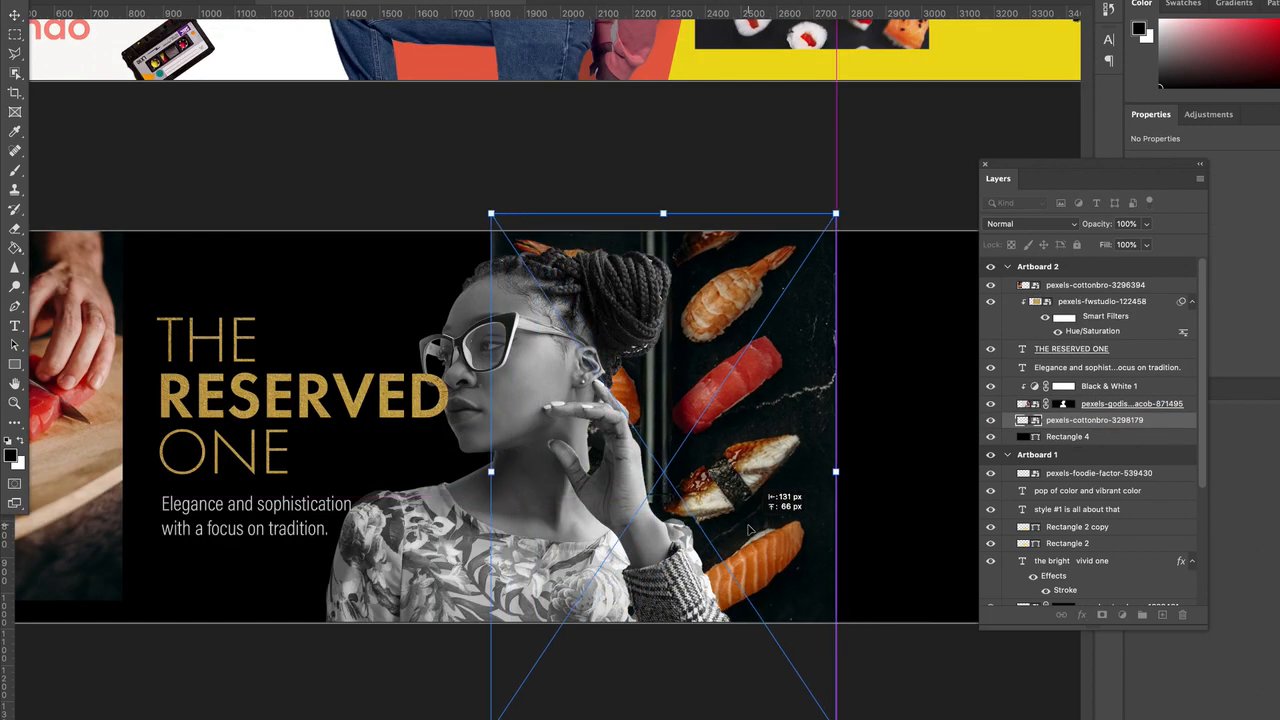
left_click(420, 260)
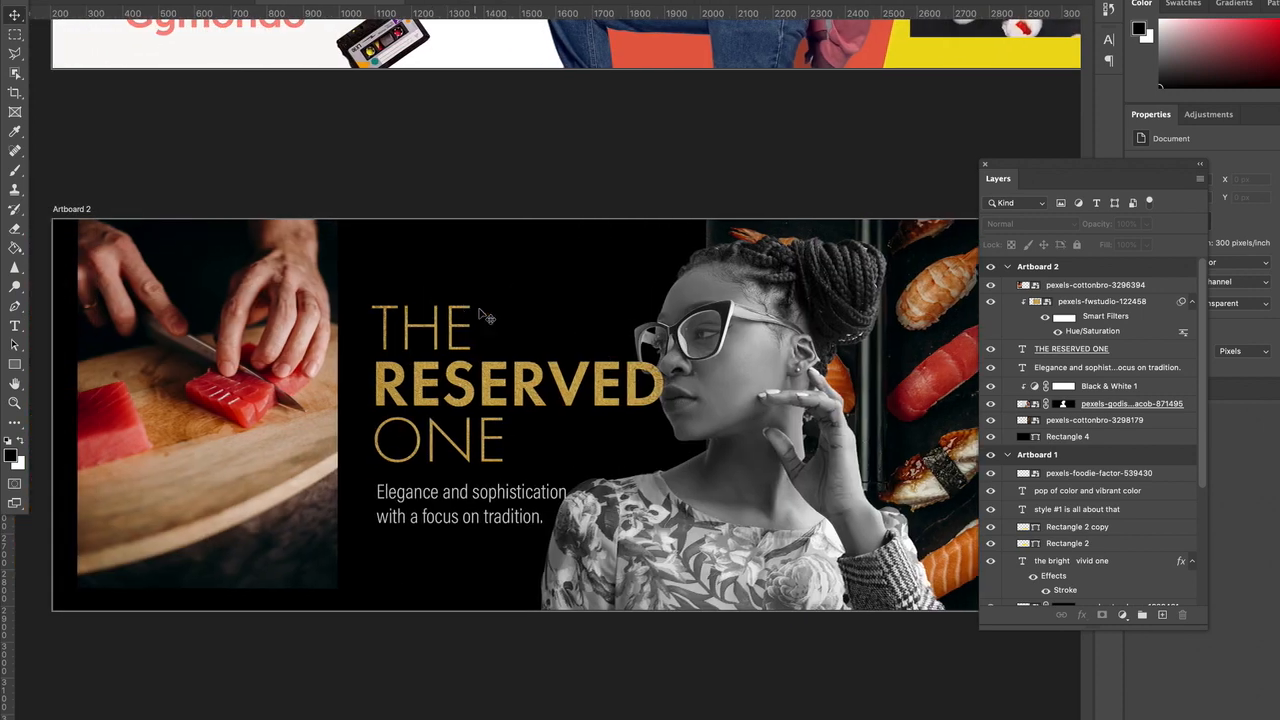
Shift the woman's cut-out photo slightly up and to the right, away from the word RESERVED
left_click_drag(688, 366, 727, 332)
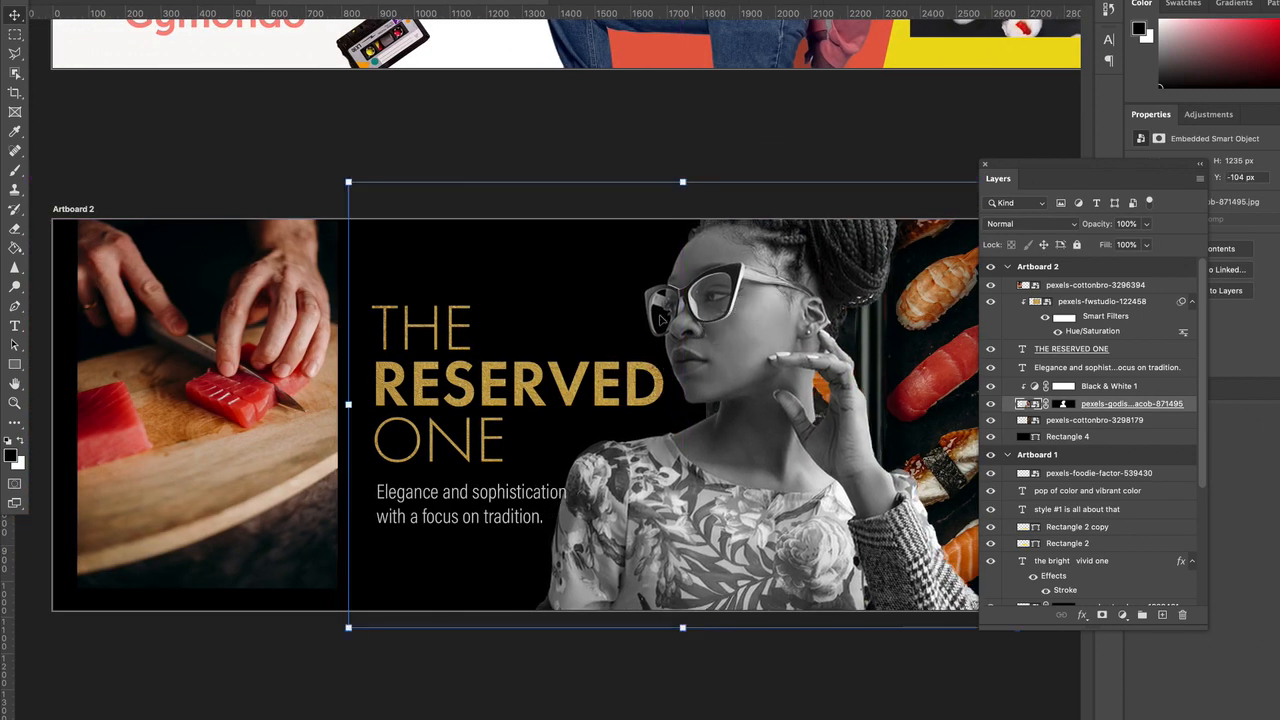
left_click(310, 122)
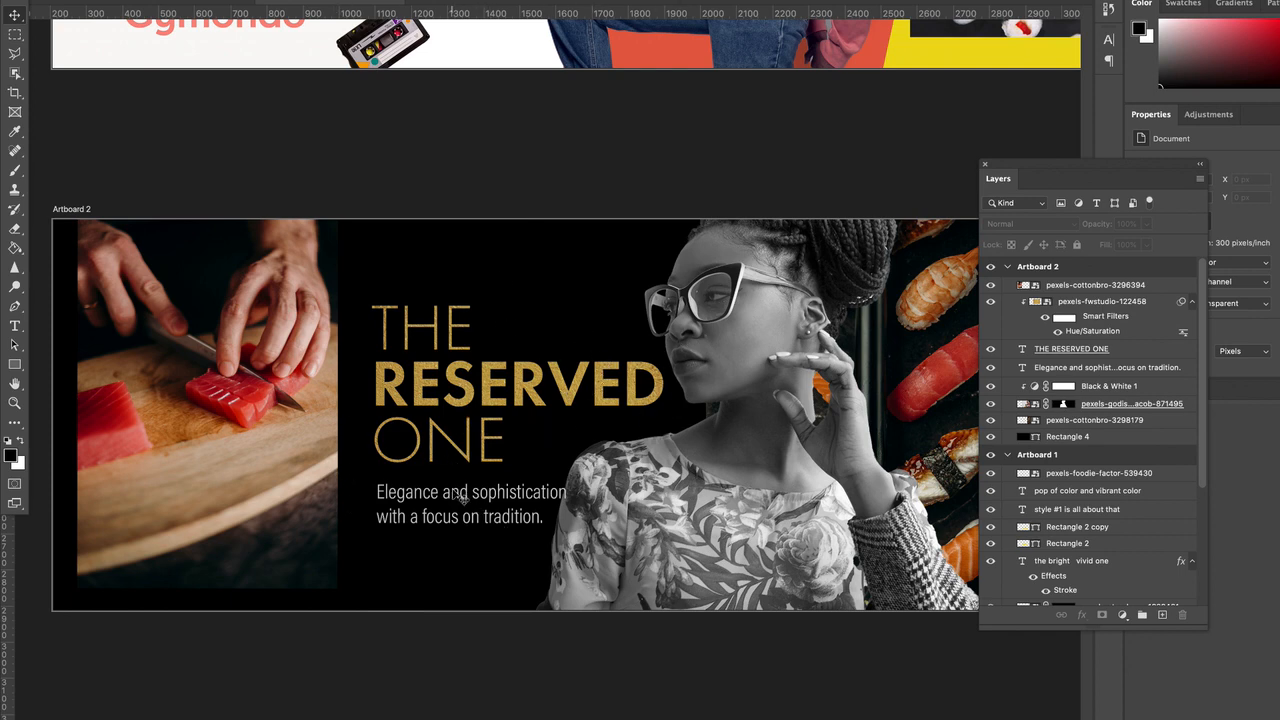
Draw a rectangle about 84 px high along the bottom edge of Artboard 2, starting at its left corner
key("super+minus")
scroll(478, 512, "down", 1)
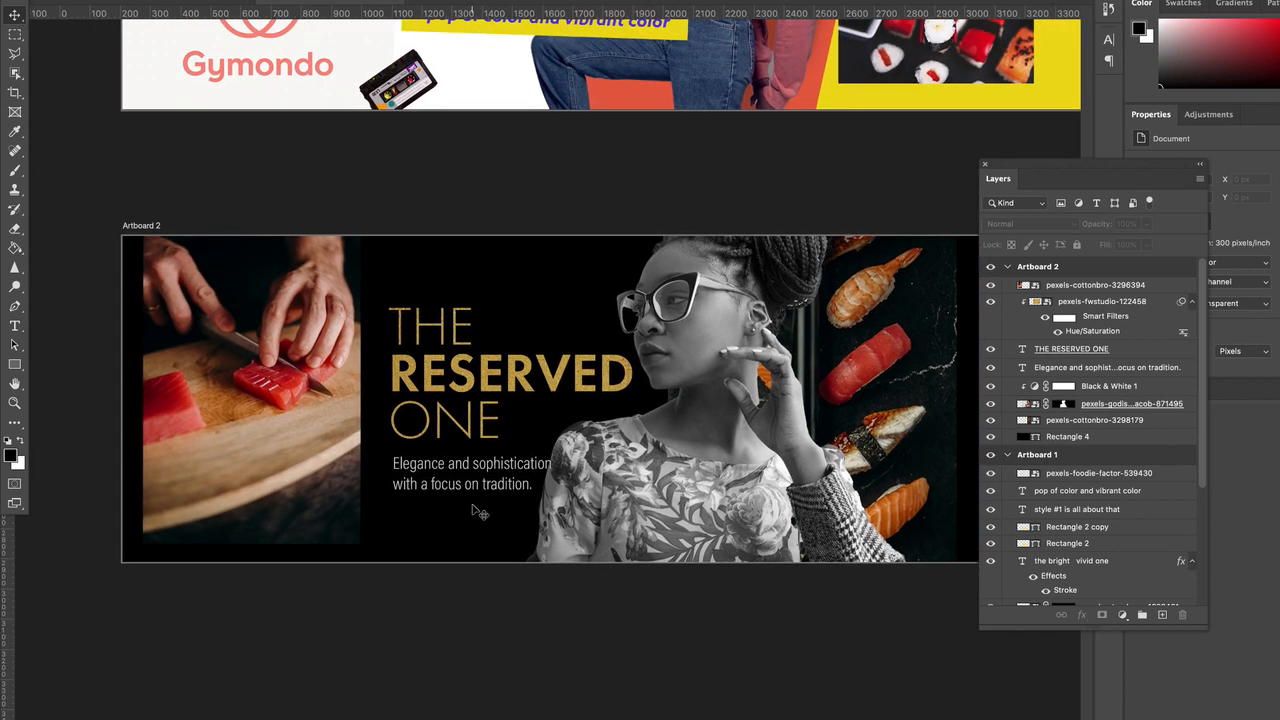
scroll(485, 505, "right", 1)
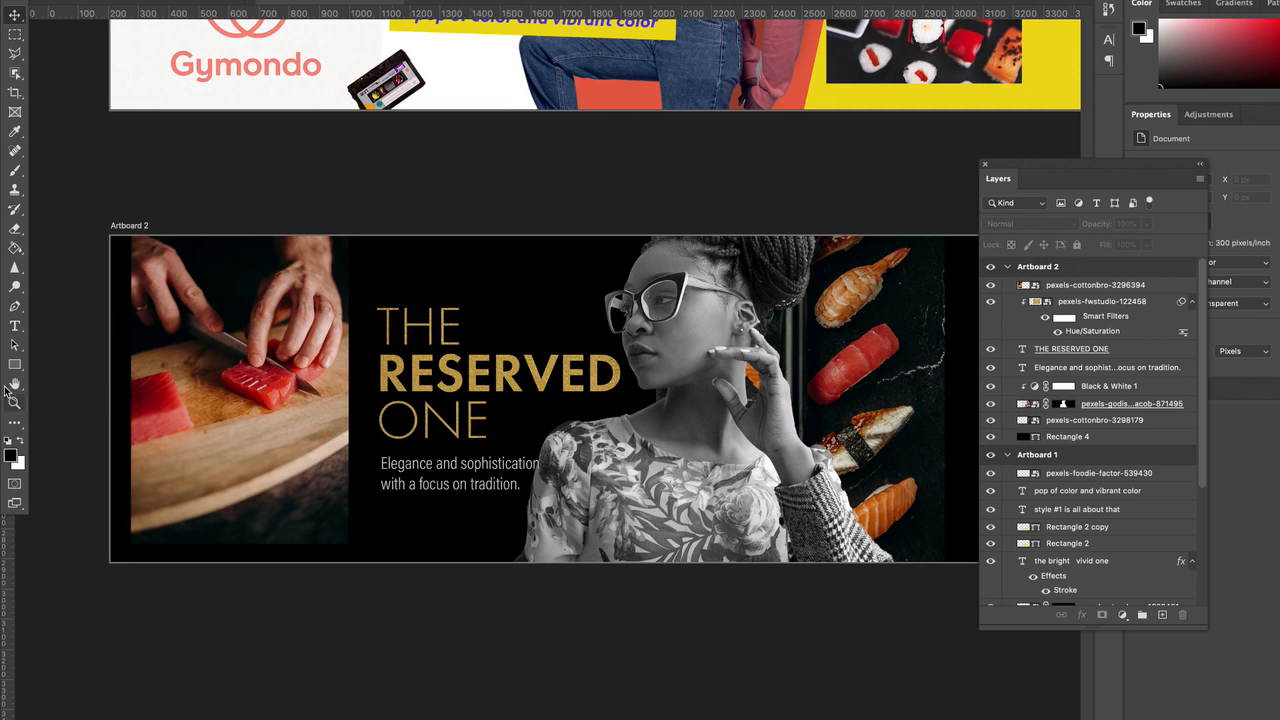
right_click(9, 366)
left_click(60, 363)
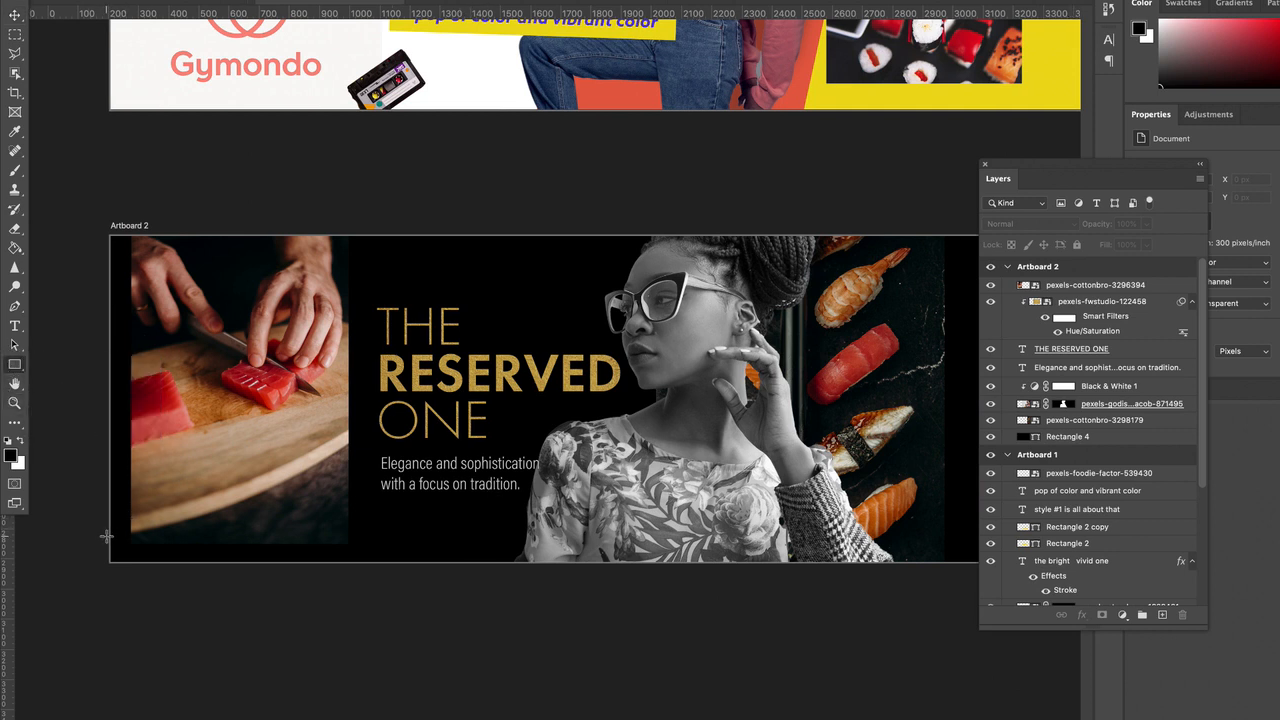
left_click_drag(106, 537, 289, 562)
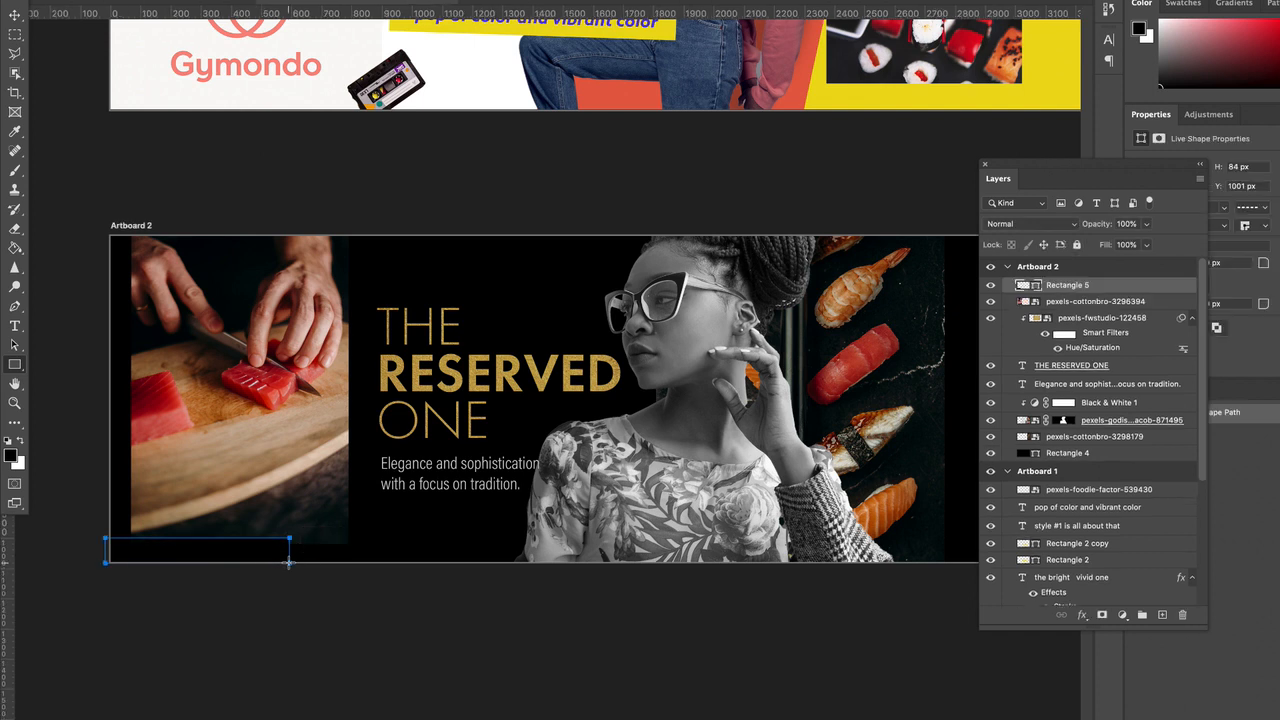
Set the new bottom rectangle's fill to dark grey, RGB 42, 42, 42
double_click(1023, 285)
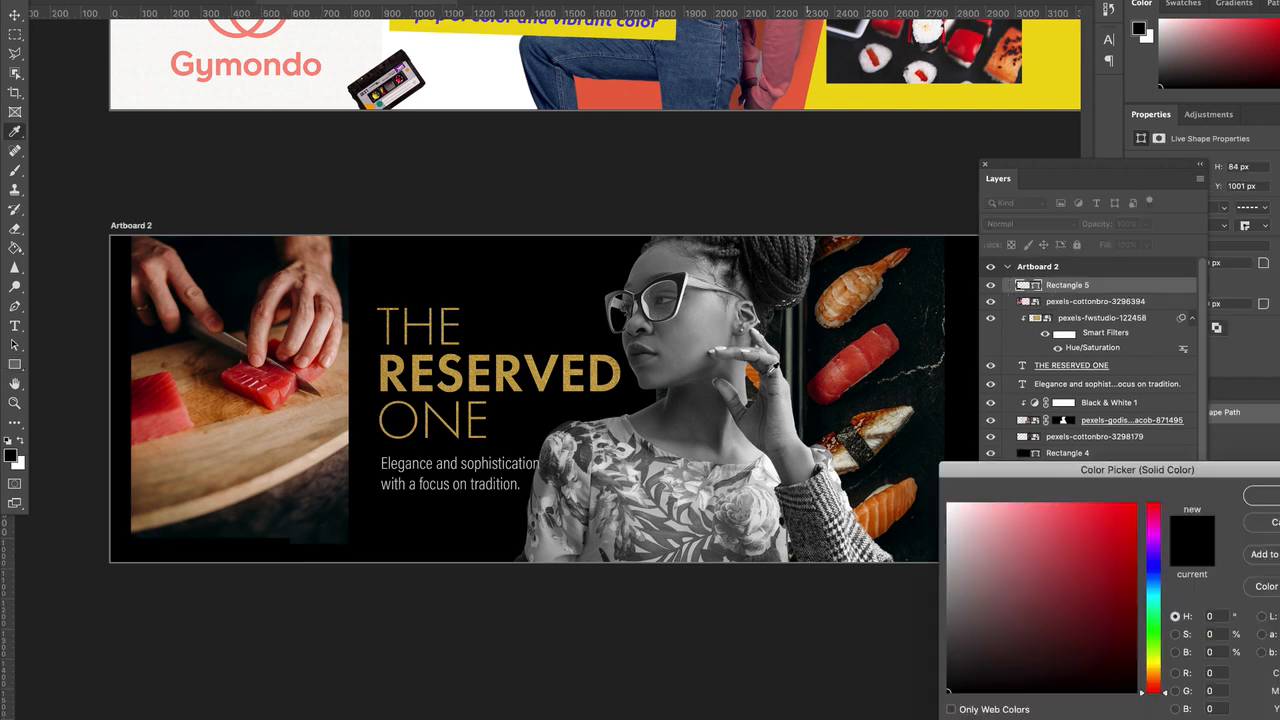
left_click(950, 661)
left_click_drag(950, 661, 955, 647)
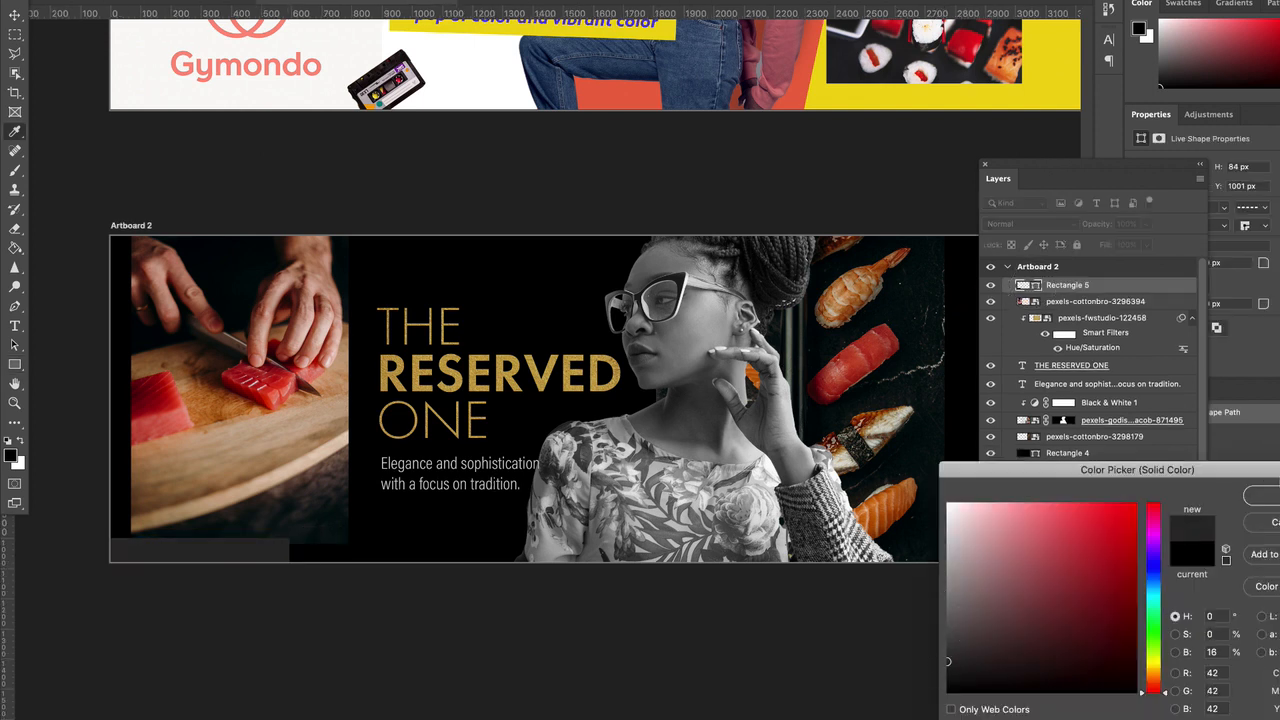
left_click(1262, 497)
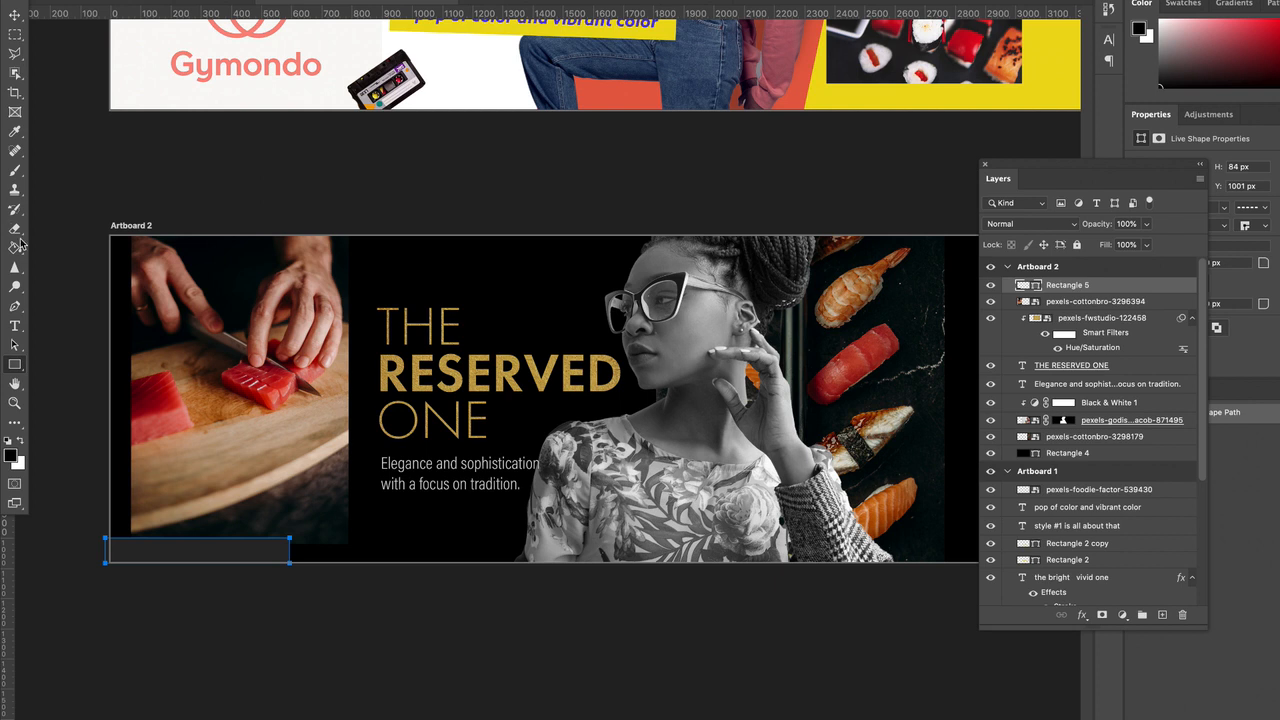
Duplicate the dark grey rectangle directly to its right and fill the copy with gold sampled from the RESERVED heading
left_click(17, 16)
left_click_drag(260, 561, 445, 561)
double_click(1022, 285)
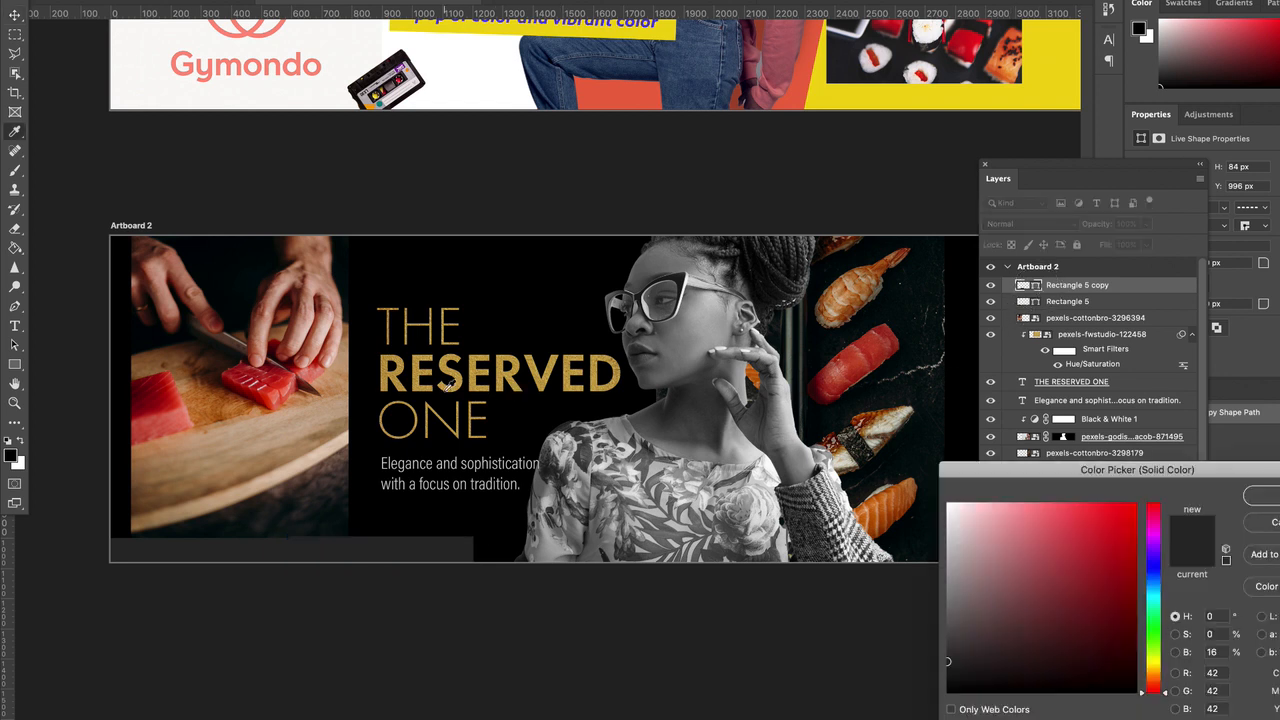
left_click(470, 368)
key("Return")
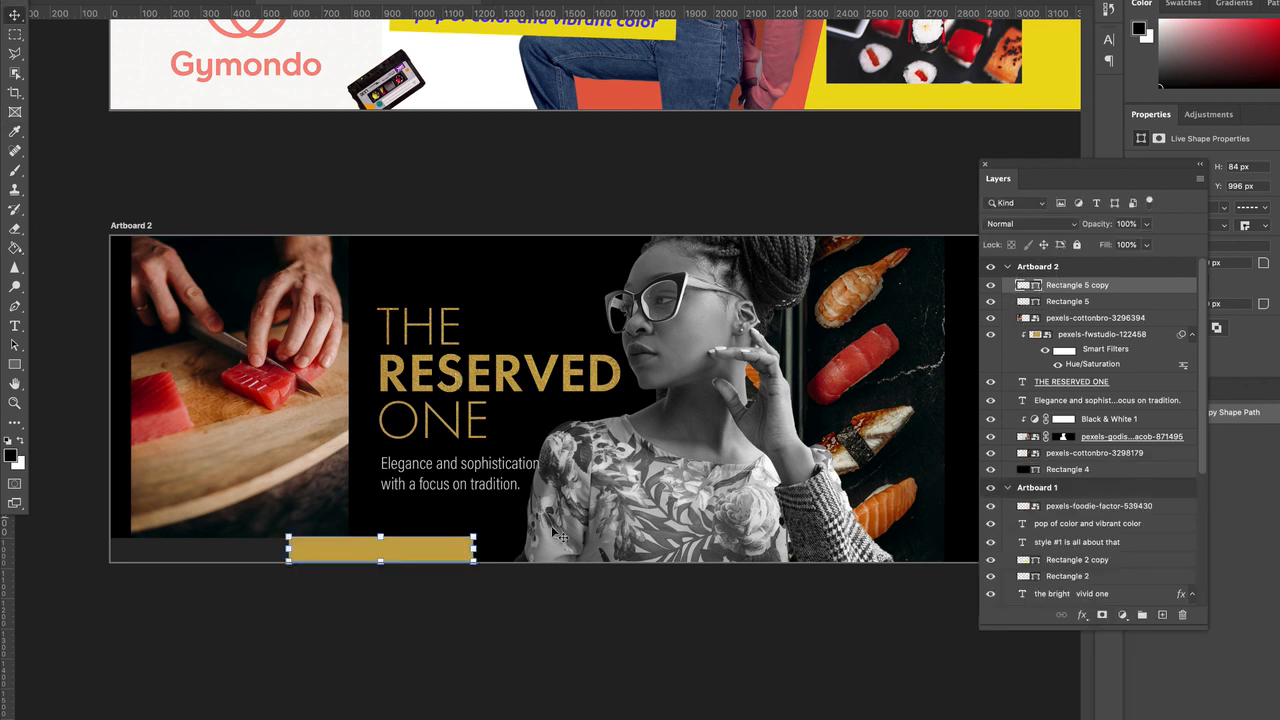
Duplicate the gold rectangle to its right and fill the copy with red sampled from the sushi photo, RGB 190, 85, 54
left_click_drag(410, 557, 596, 555)
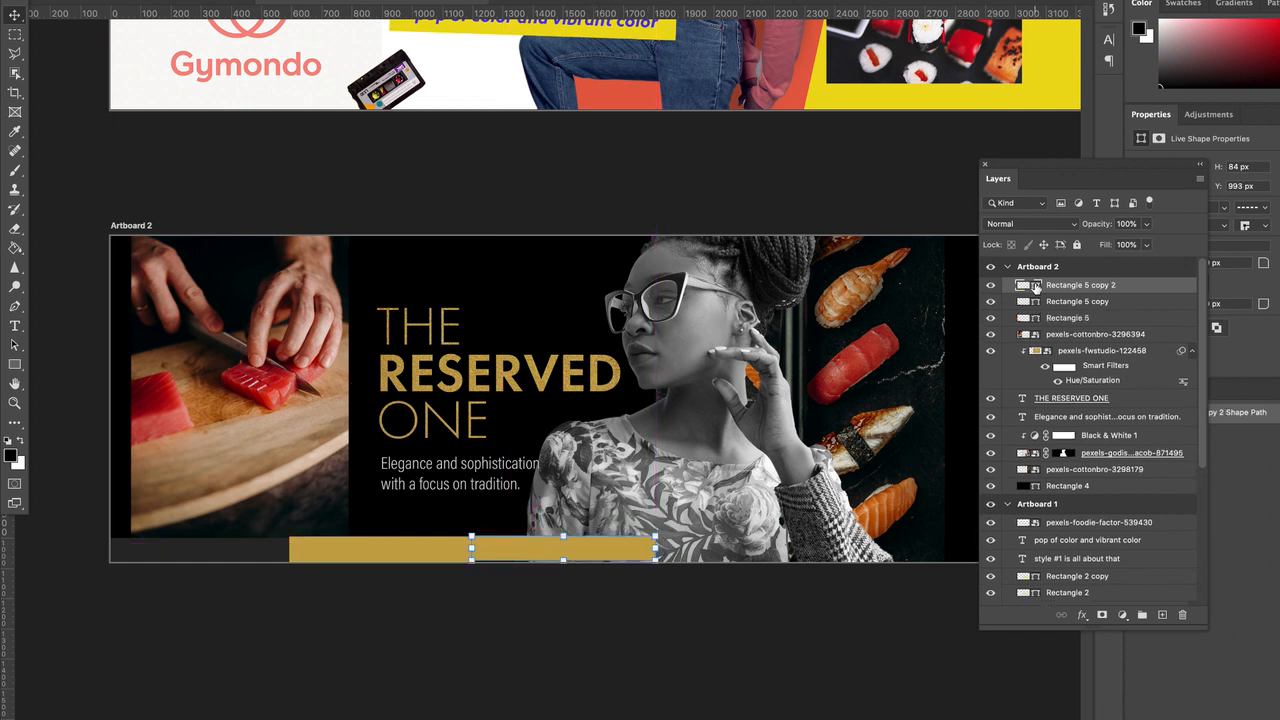
double_click(1036, 286)
left_click(709, 304)
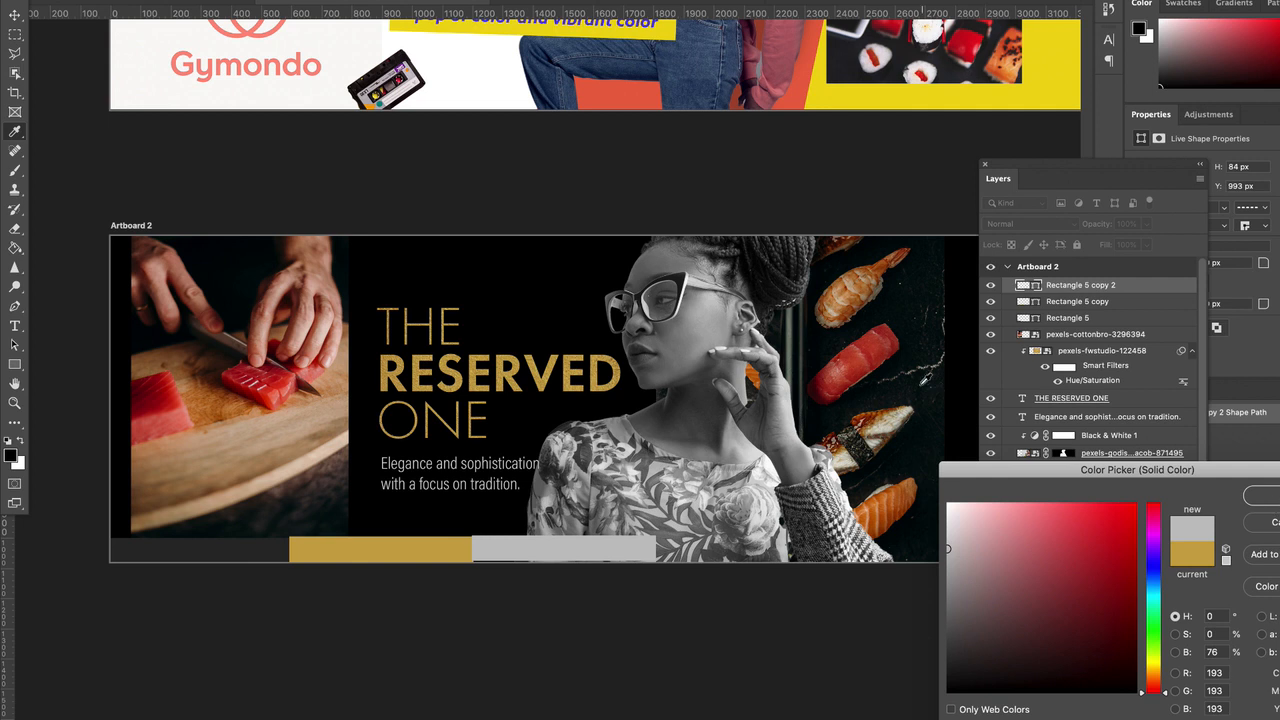
left_click(868, 357)
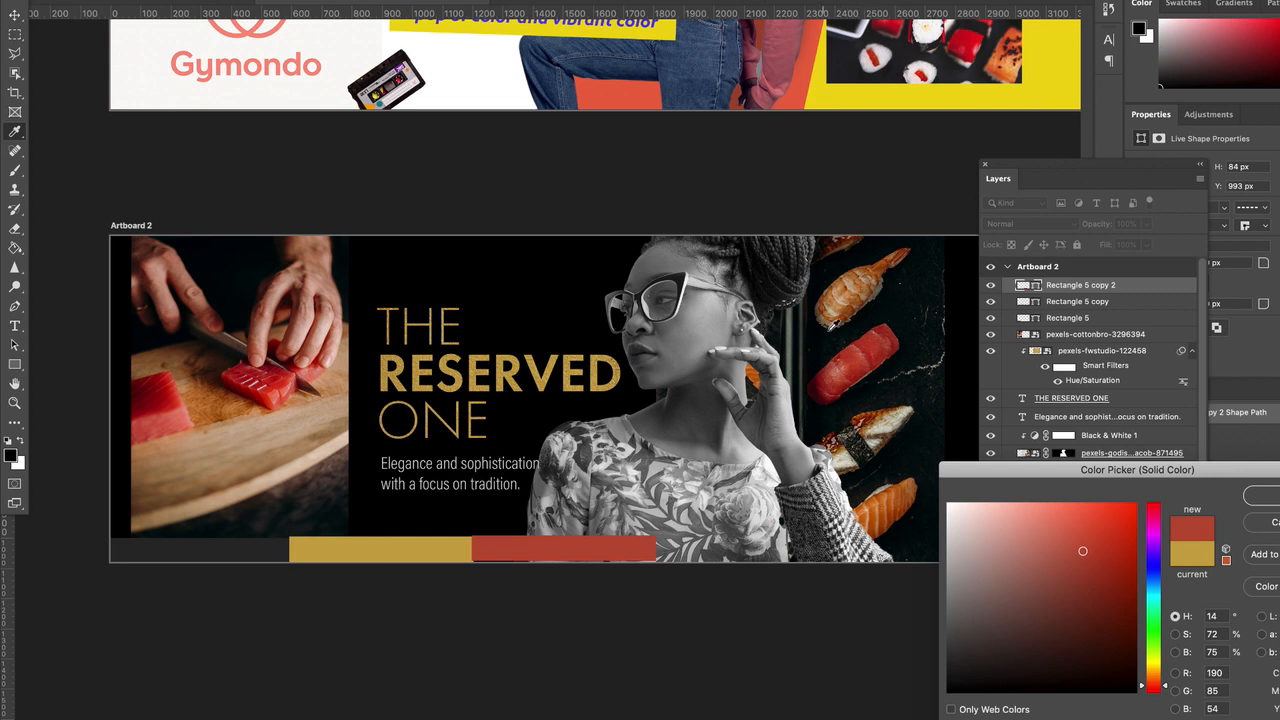
left_click(1260, 500)
Select all three colour swatches along Artboard 2's bottom edge and scale them down together to about 70 percent of their size
left_click(415, 553, "shift")
left_click(200, 550, "shift")
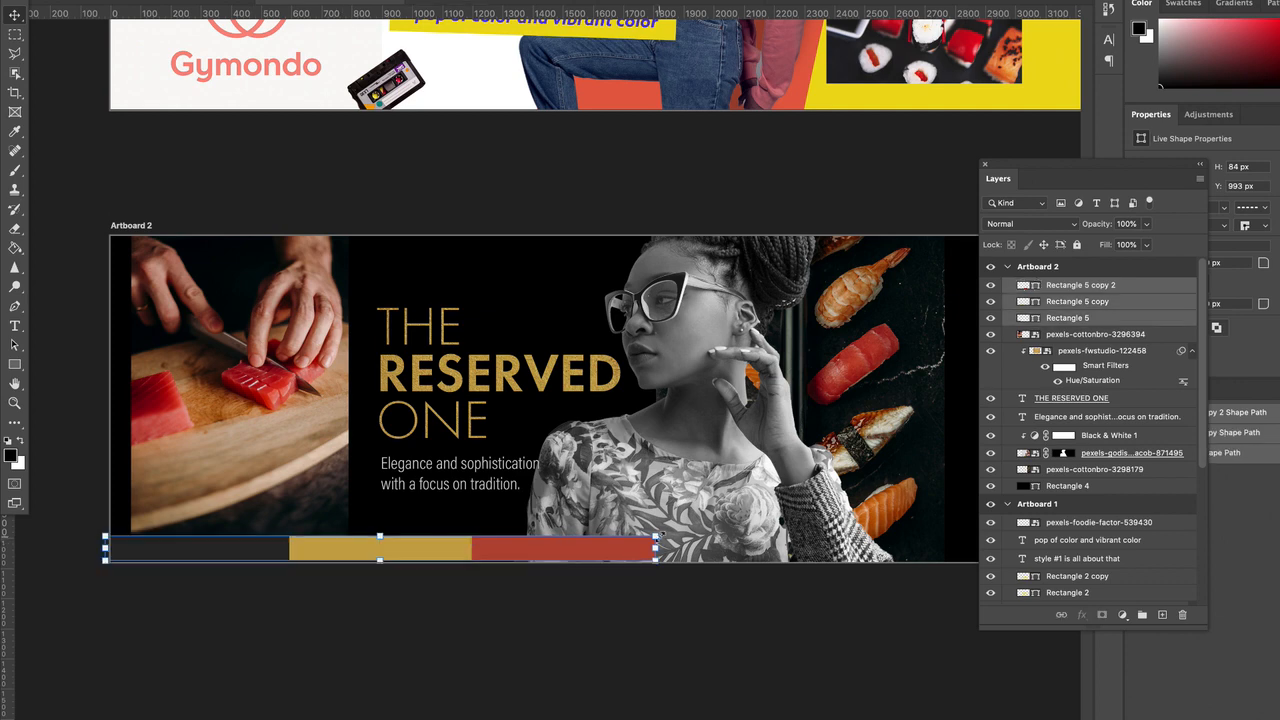
left_click_drag(655, 549, 477, 562)
scroll(408, 556, "right", 5)
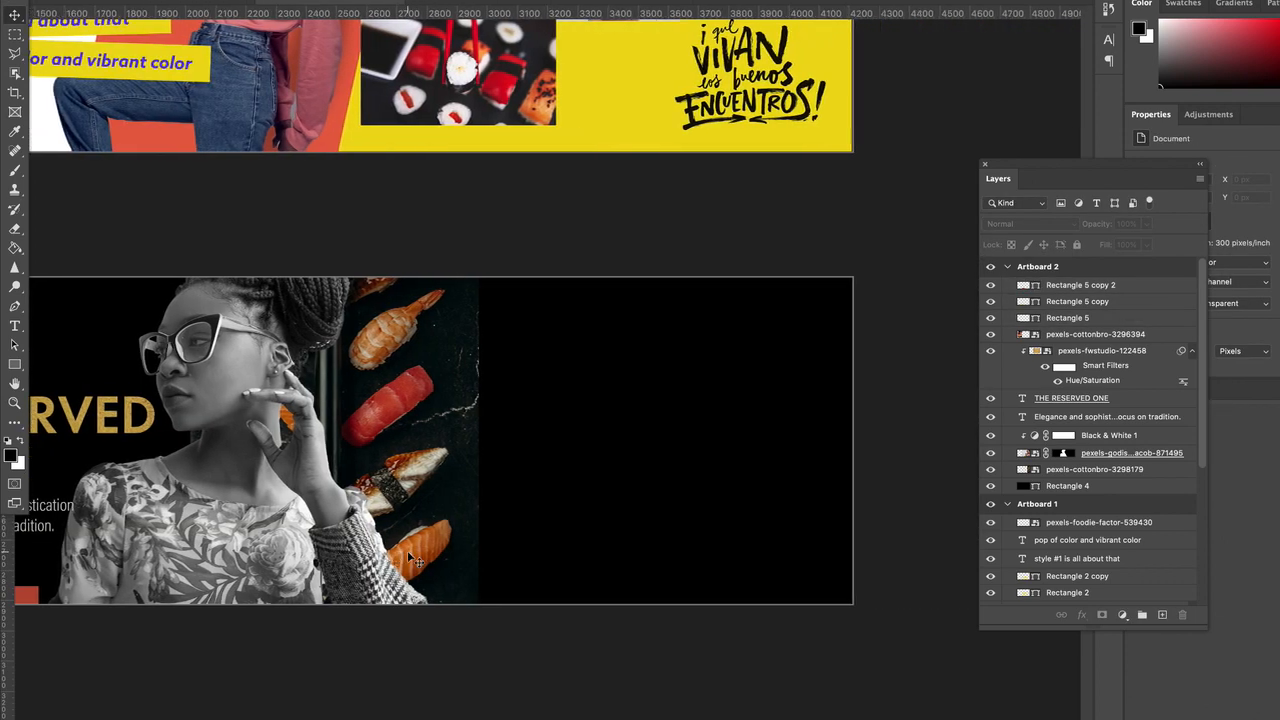
scroll(410, 560, "left", 6)
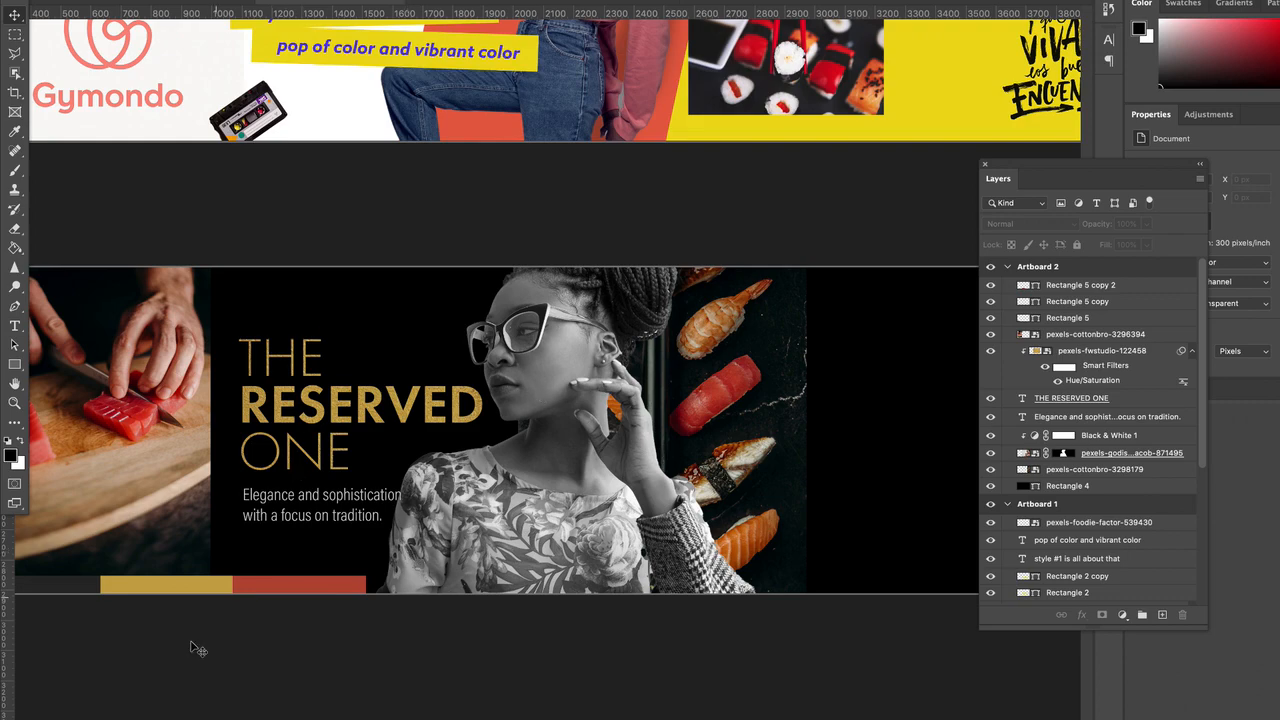
Switch to Behance in the browser and search its projects for "seal logo"
left_click(128, 712)
left_click(182, 80)
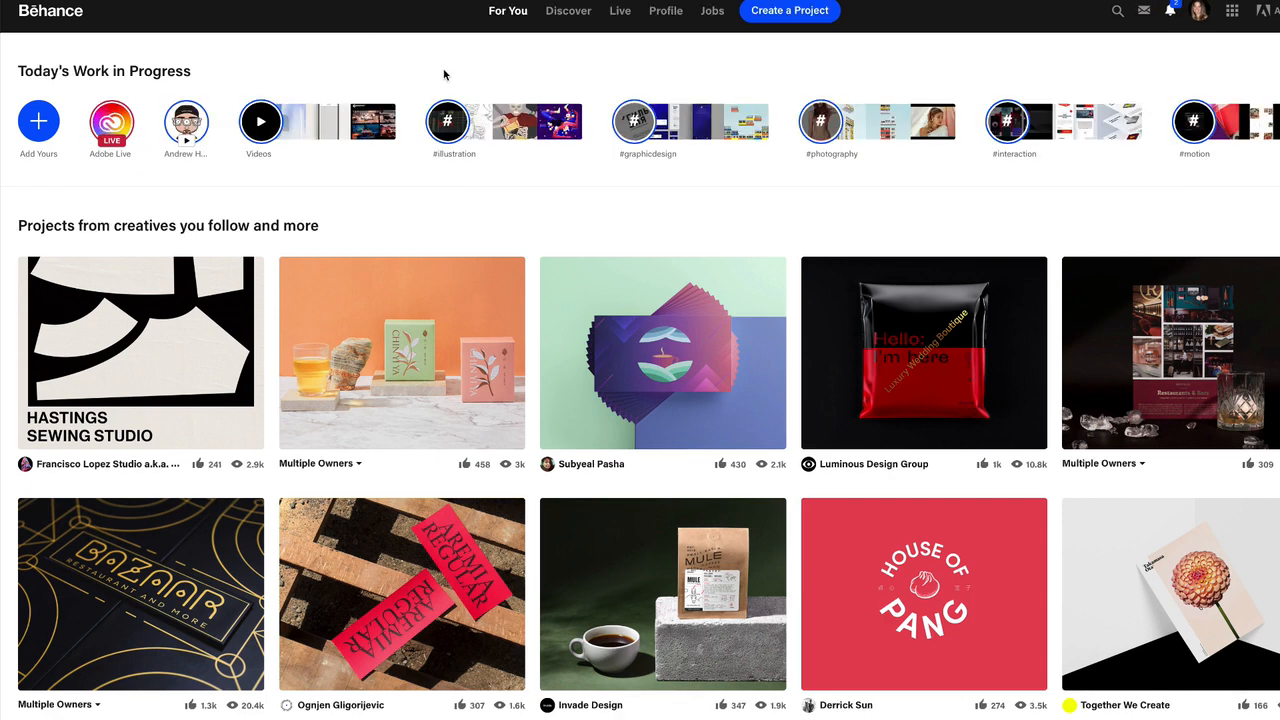
left_click(1117, 10)
type("seal logo")
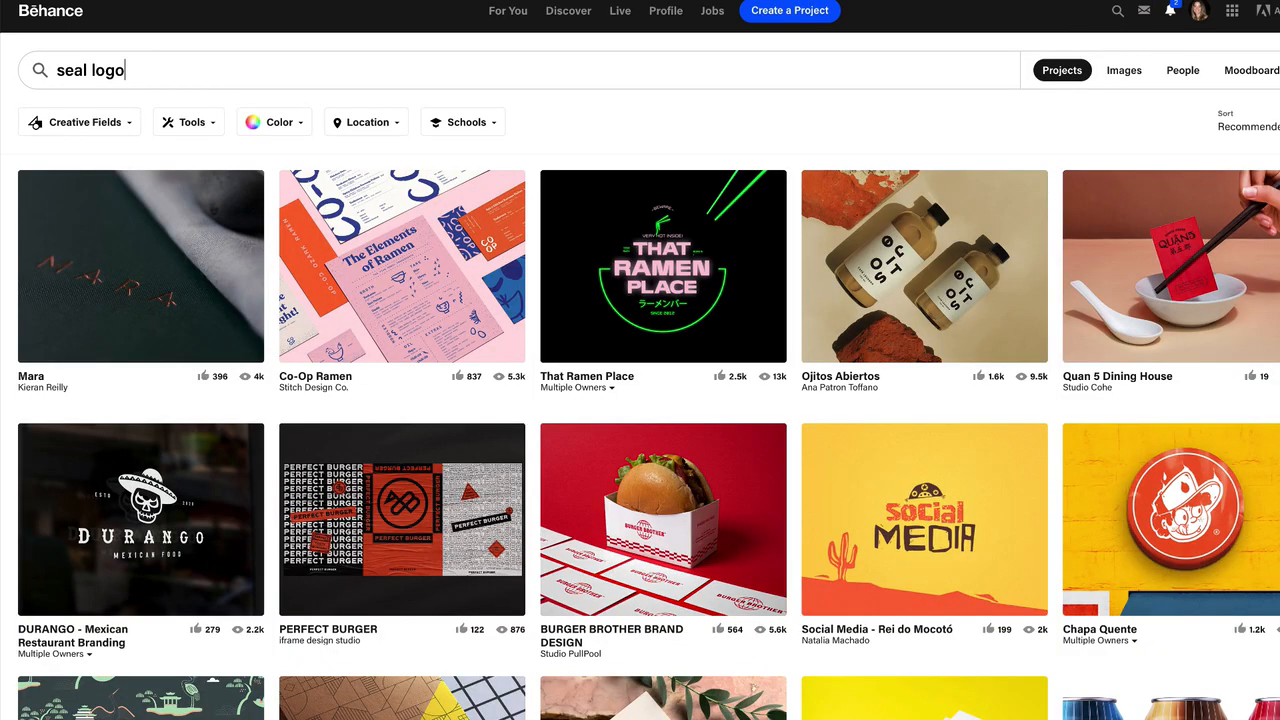
key("Return")
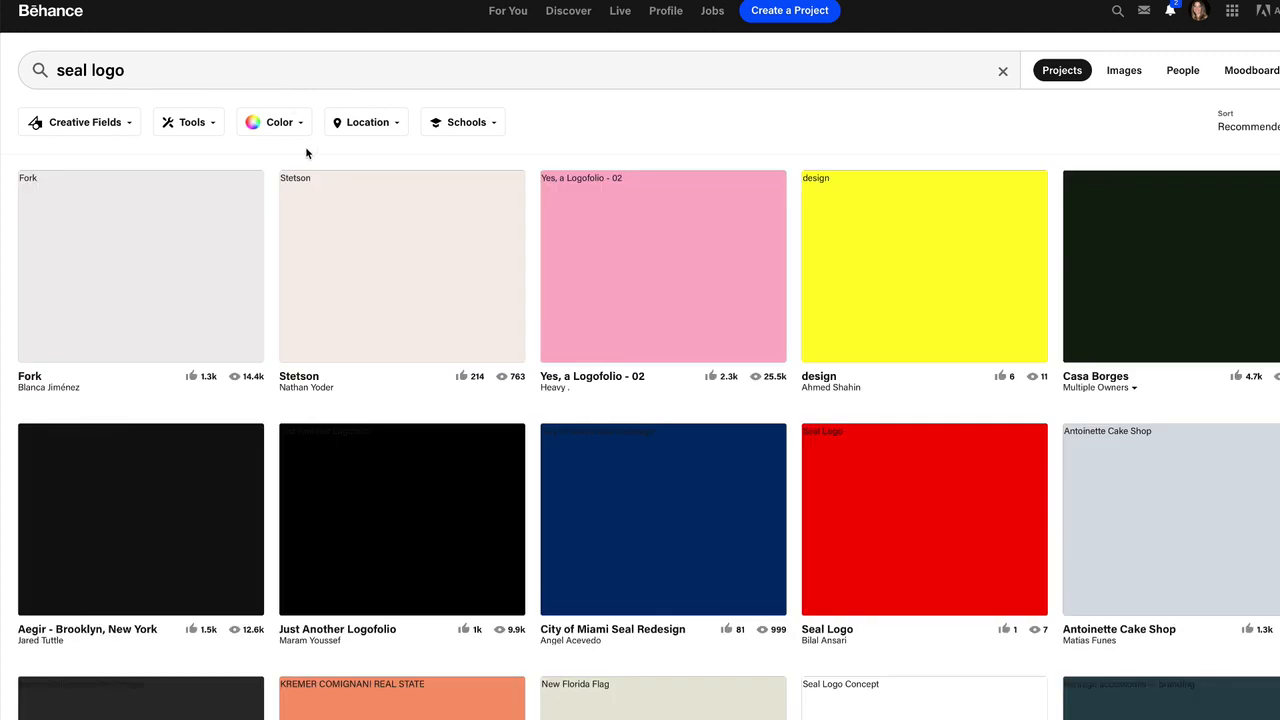
Open the Fork project, look through its branding images and return to the search results
scroll(305, 146, "down", 1)
left_click(194, 230)
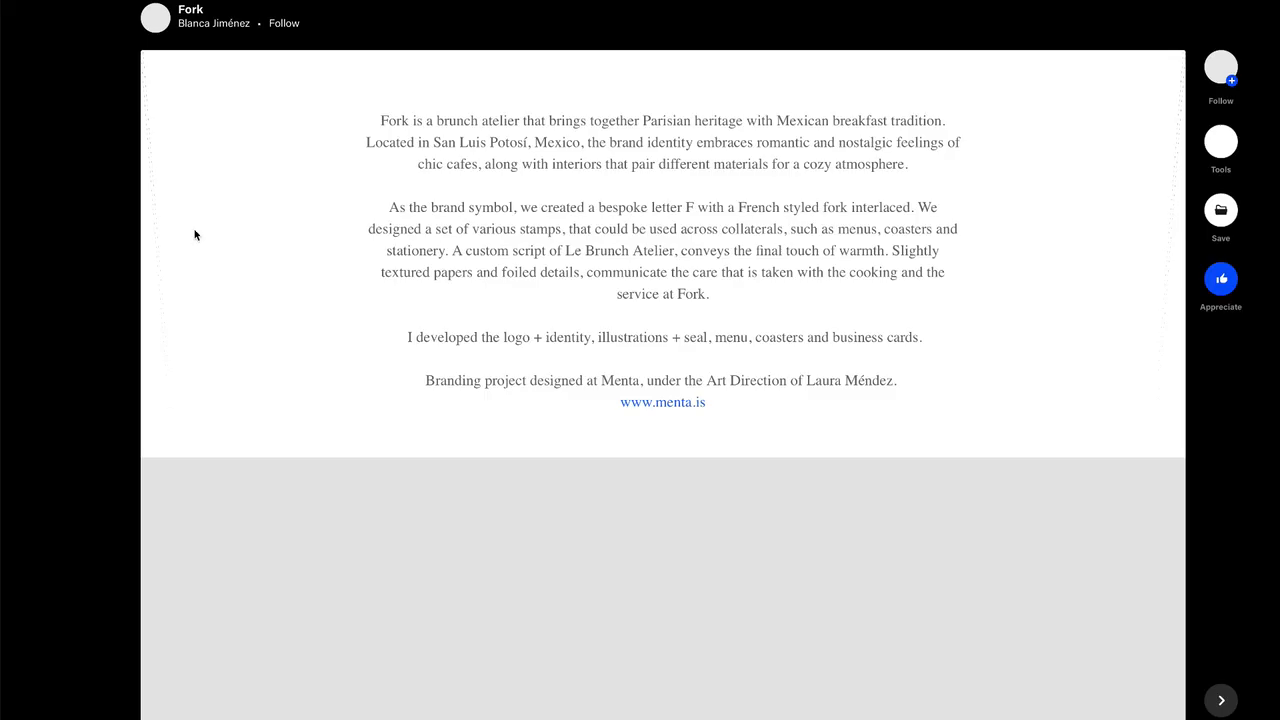
scroll(567, 434, "down", 6)
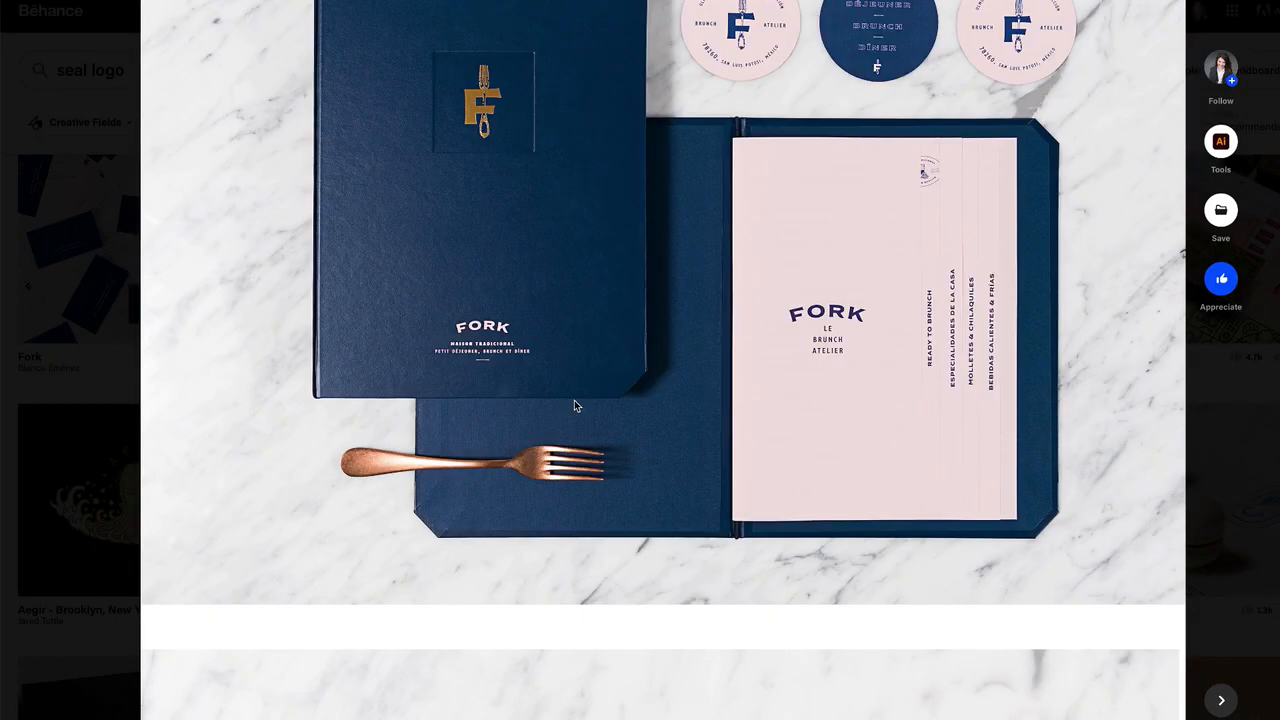
left_click(100, 231)
Browse further through the seal logo results and open the Mortar project
scroll(408, 360, "down", 1)
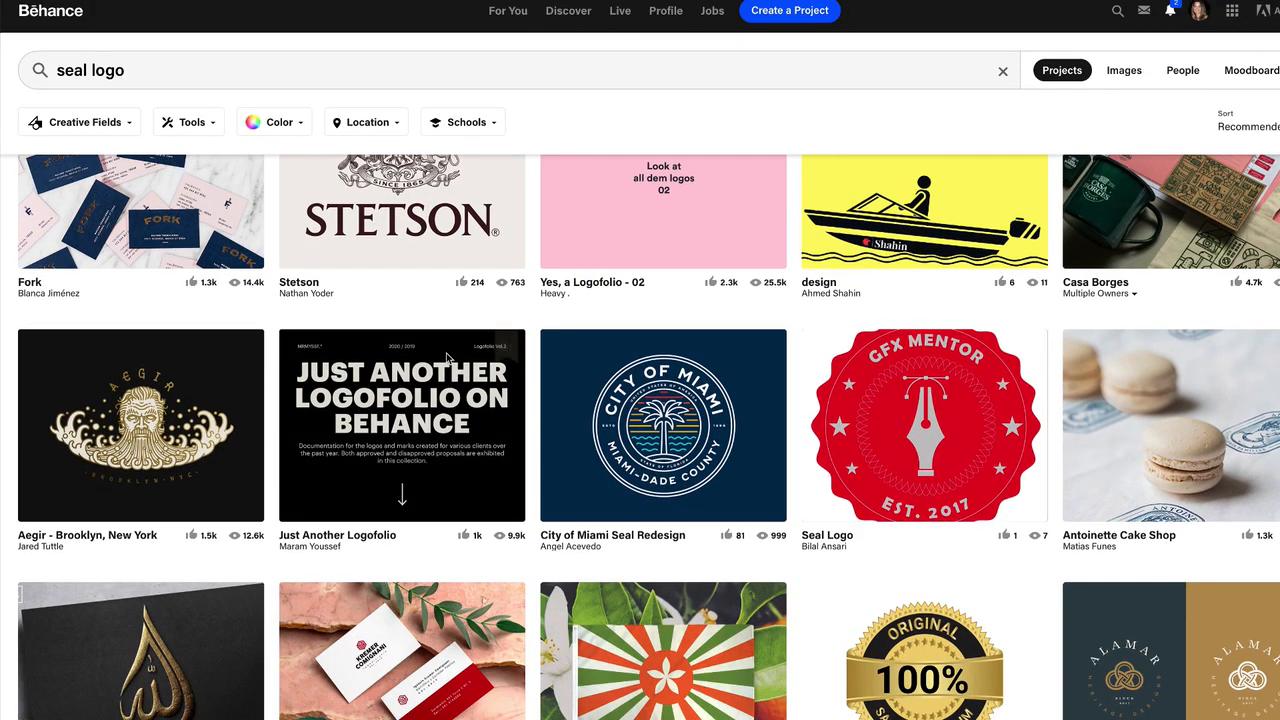
scroll(504, 378, "down", 2)
scroll(504, 380, "down", 1)
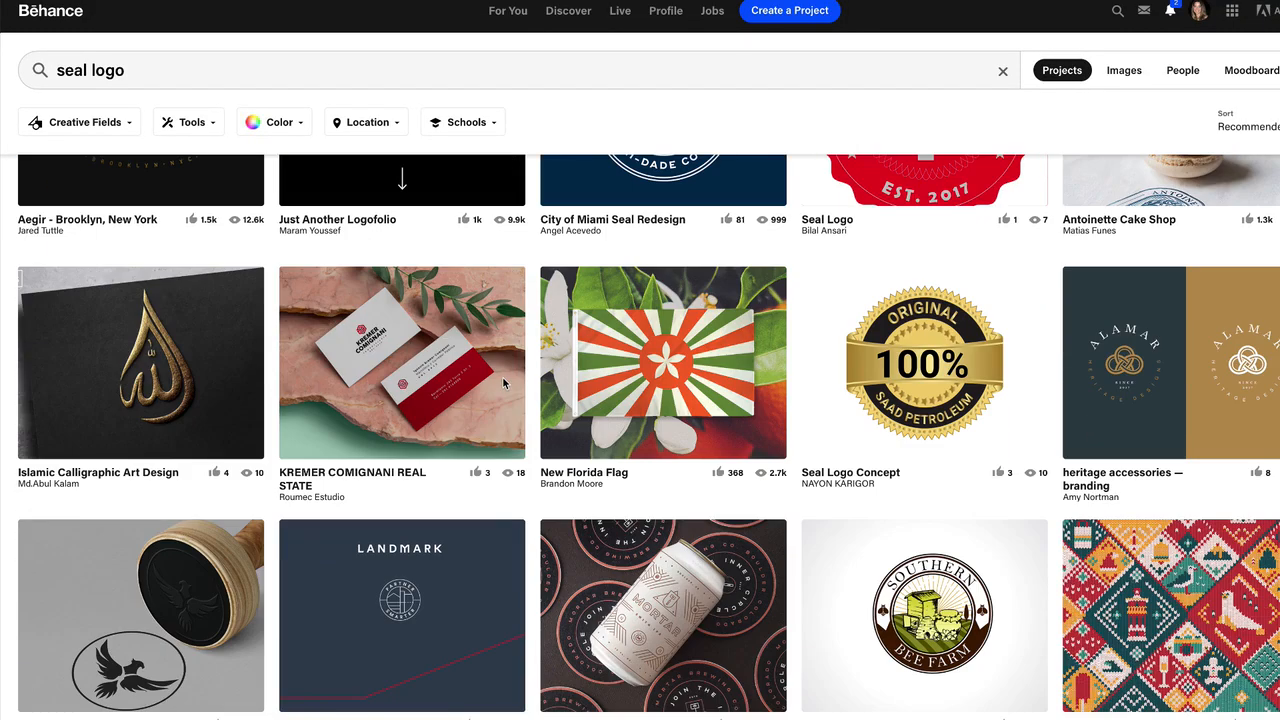
scroll(504, 386, "down", 1)
scroll(500, 389, "down", 1)
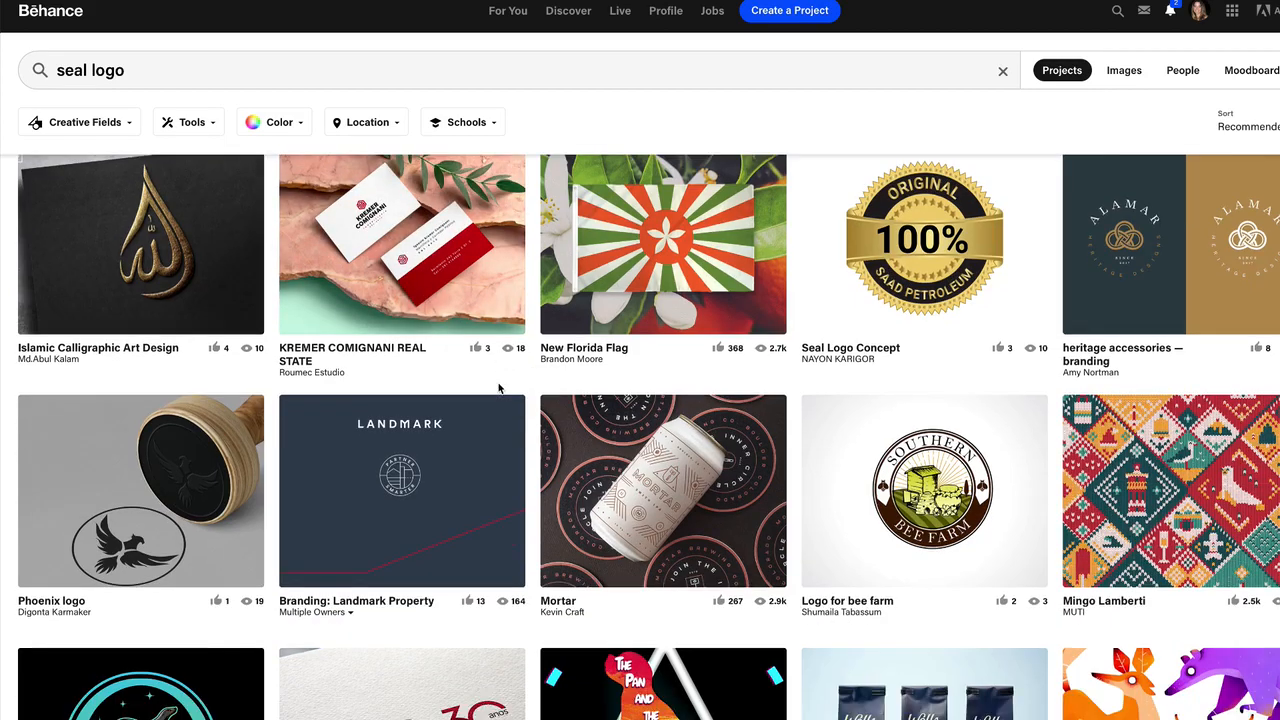
left_click(642, 395)
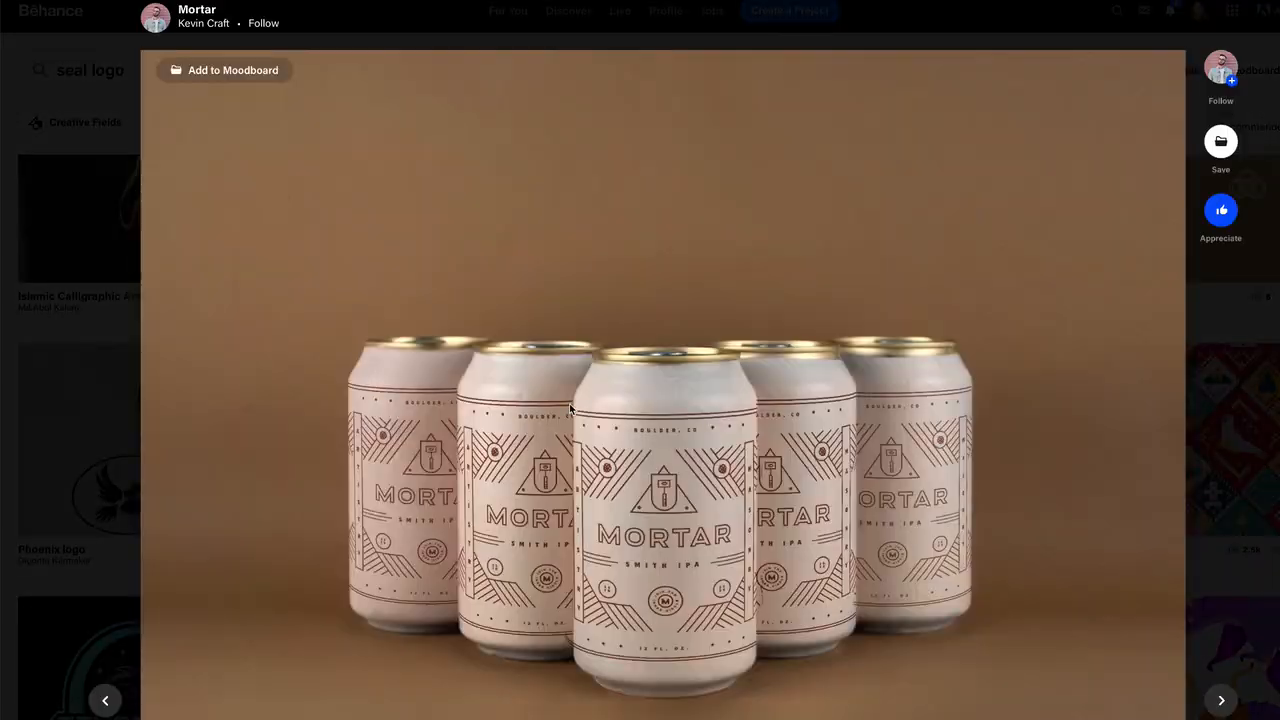
Find the photo of round dark coasters in the Mortar project and capture a screenshot of its central area
scroll(544, 396, "down", 1)
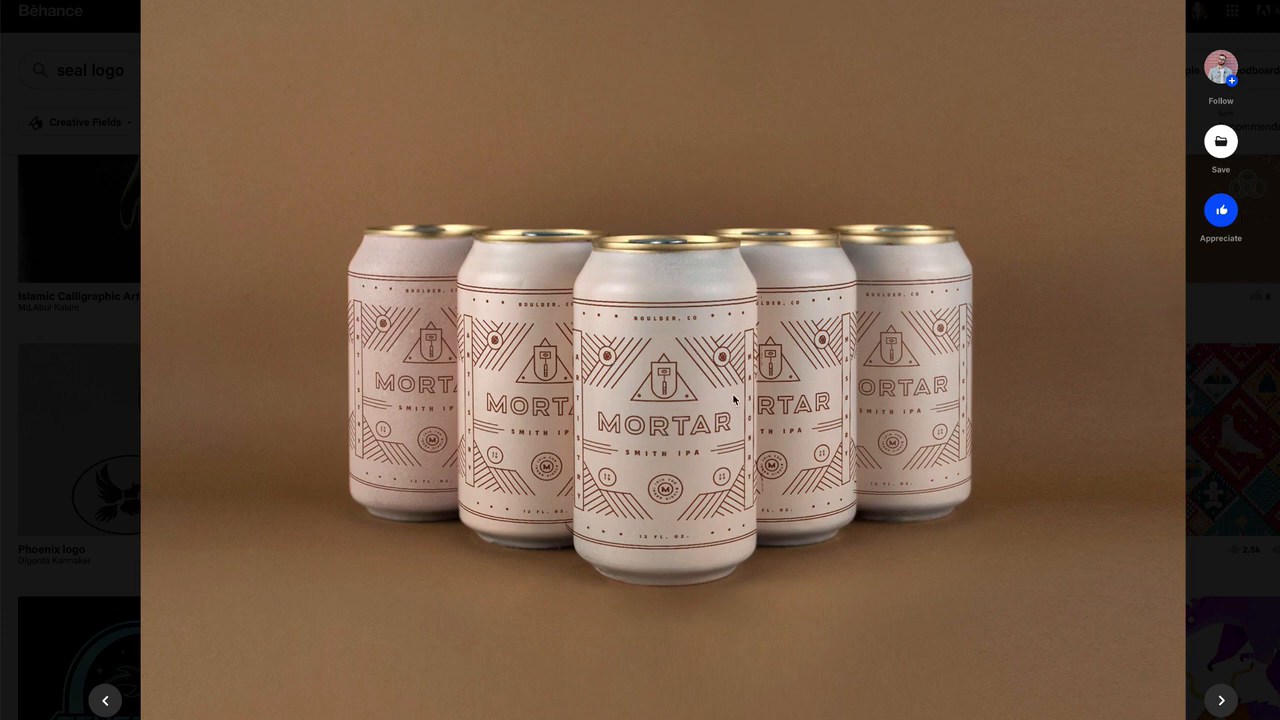
scroll(610, 380, "down", 5)
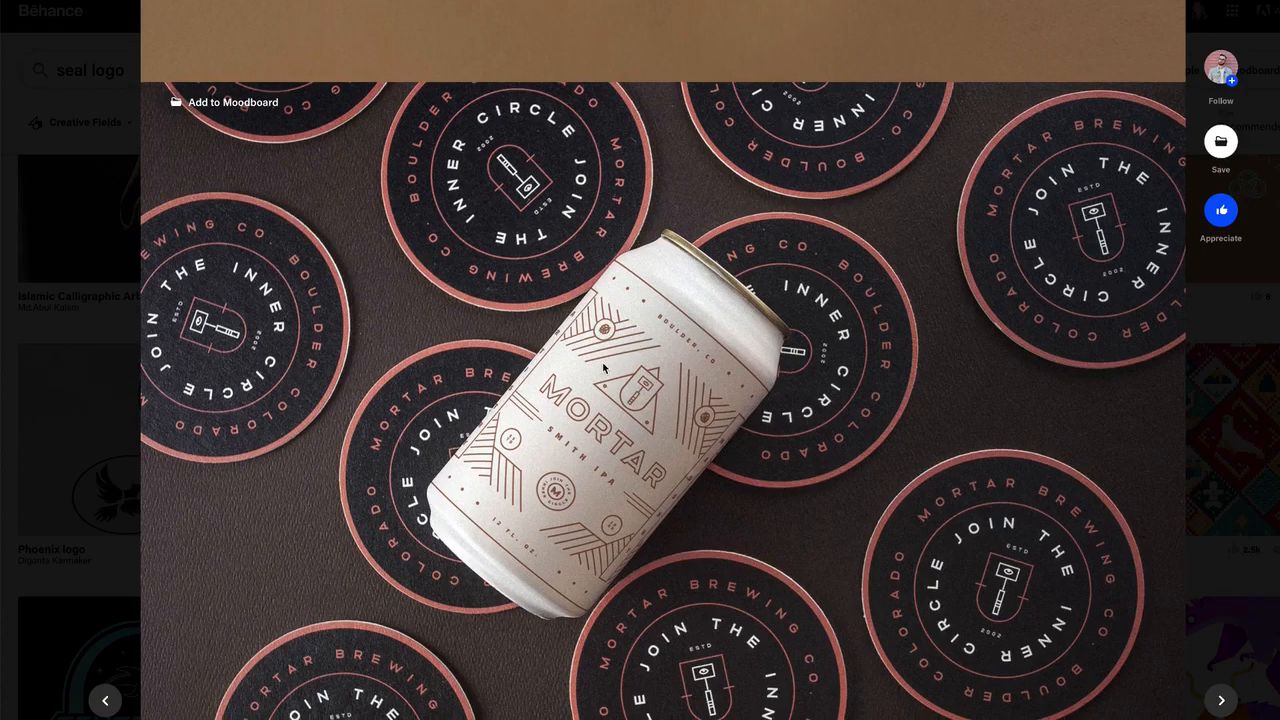
scroll(603, 368, "down", 8)
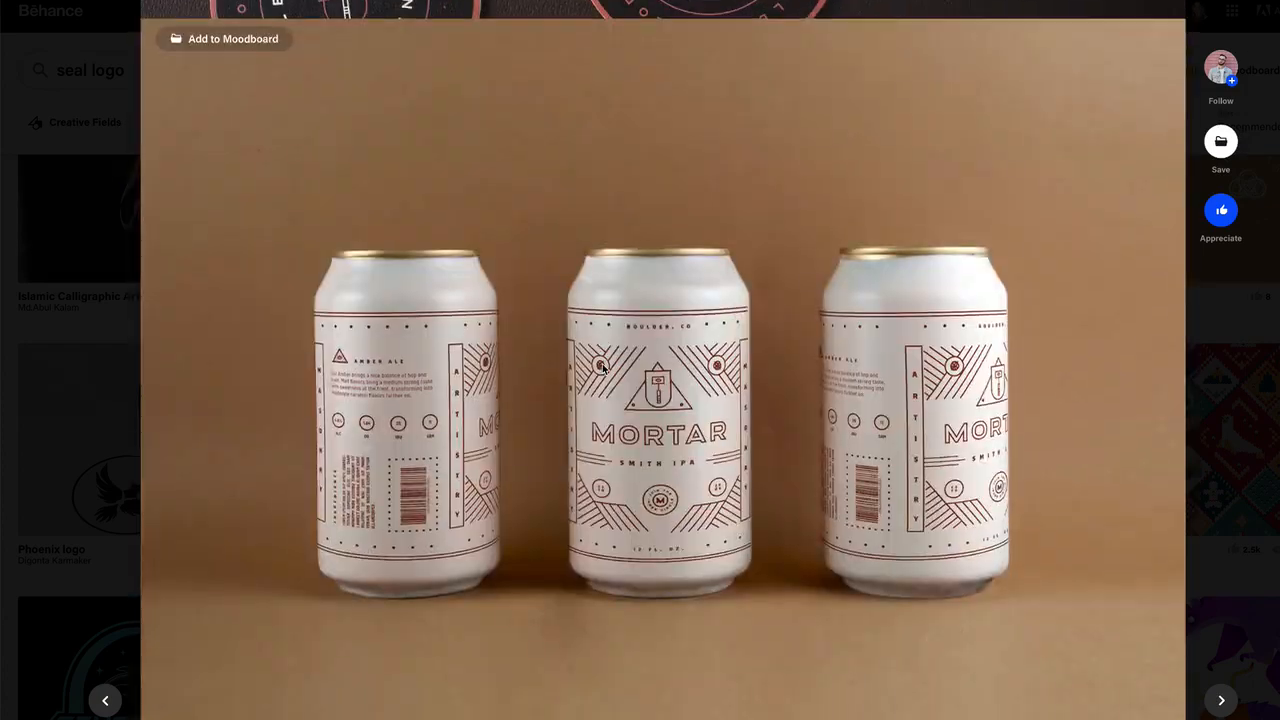
scroll(602, 368, "down", 8)
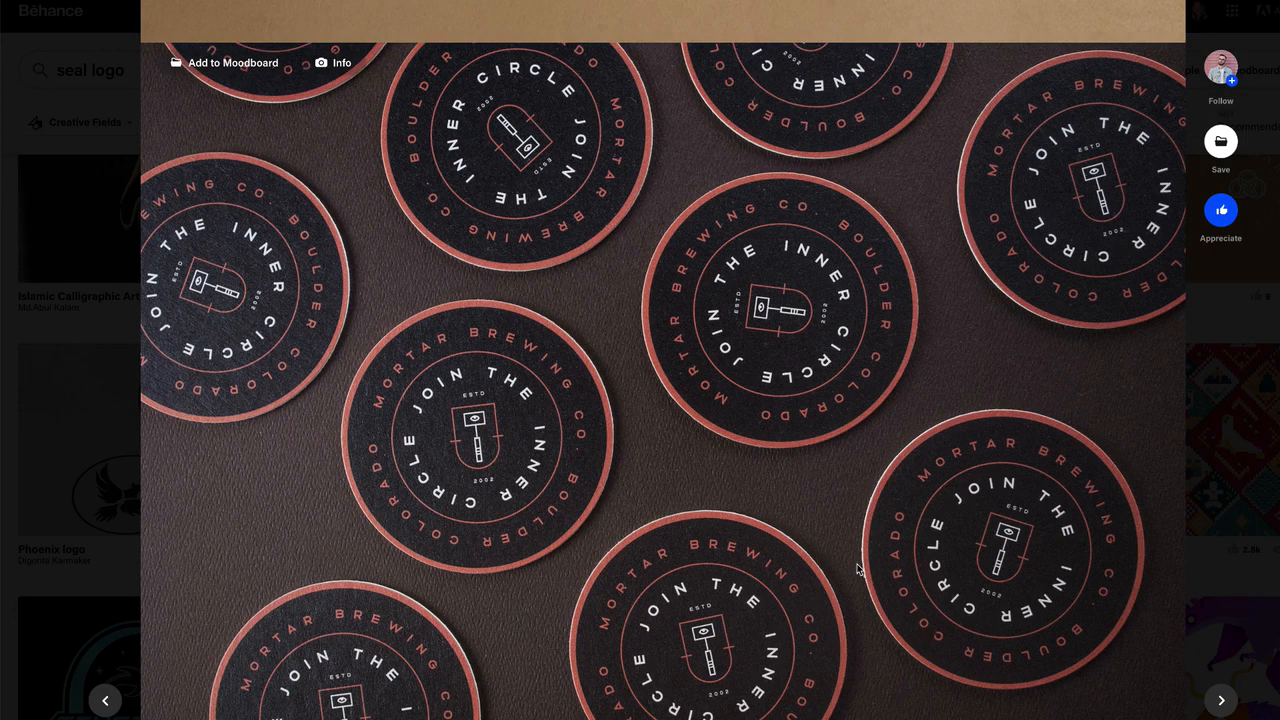
key("shift+super+4")
left_click_drag(490, 97, 1077, 543)
scroll(299, 155, "up", 10)
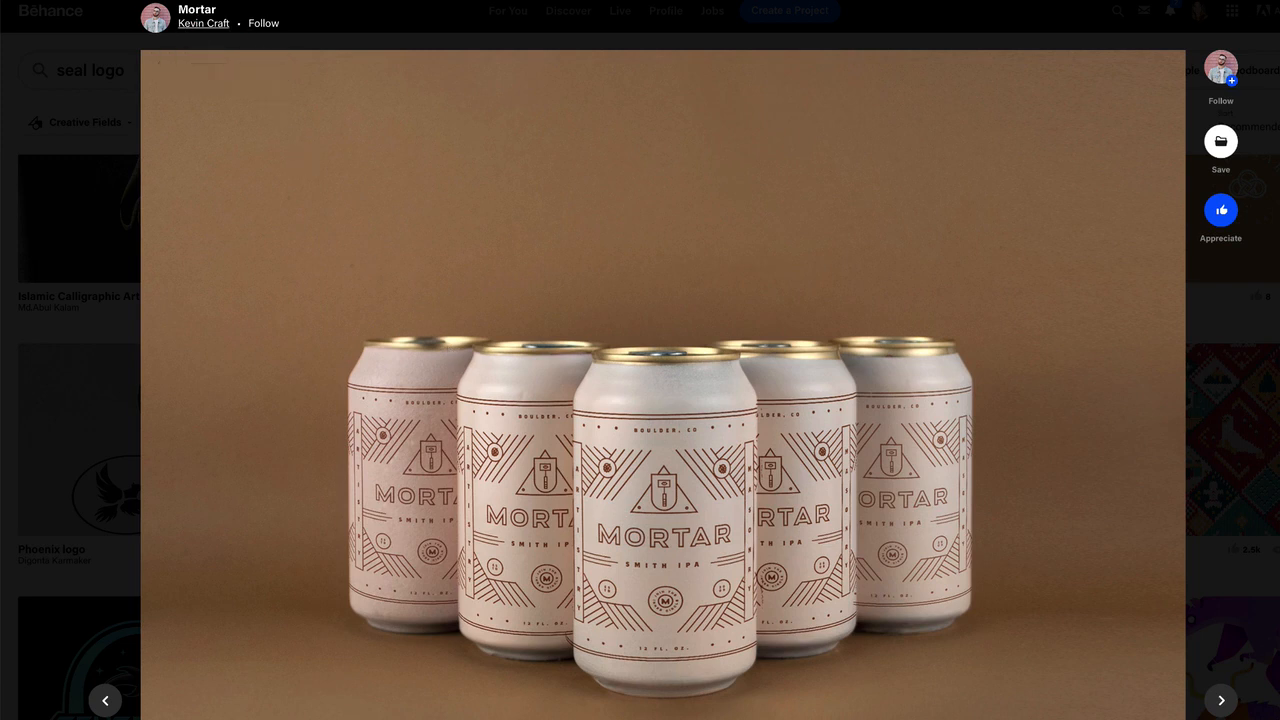
key("super+l")
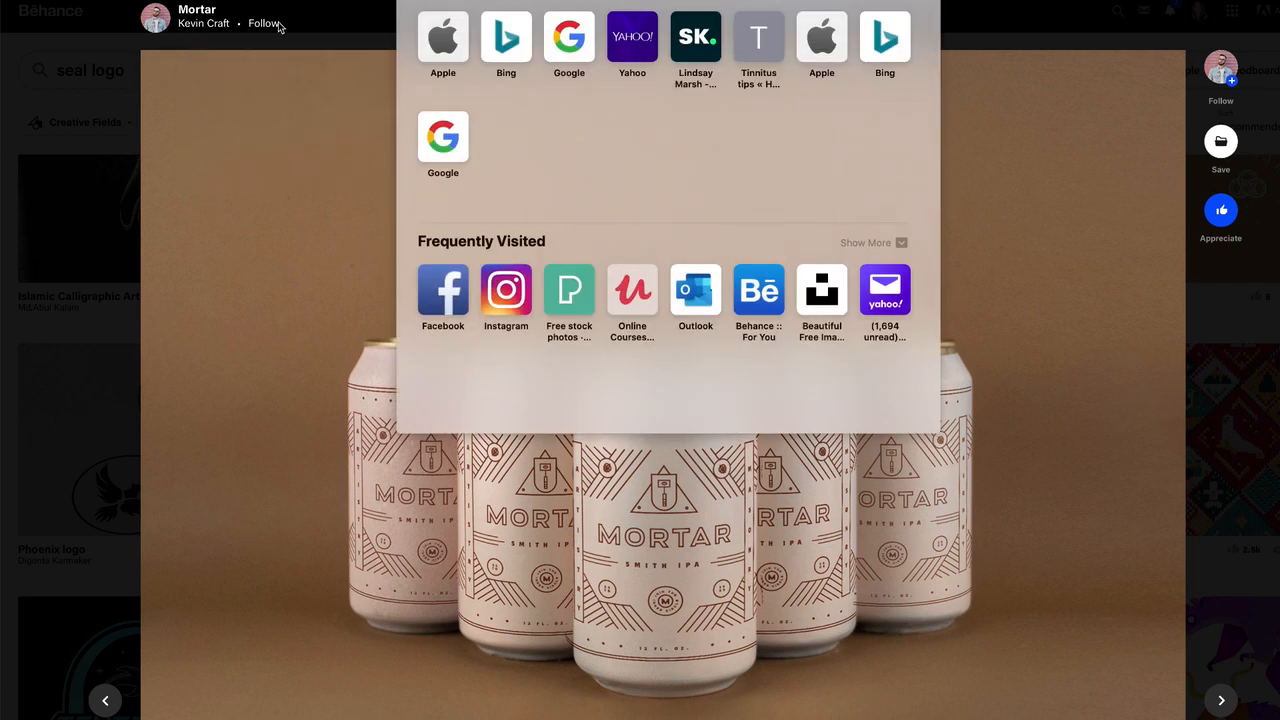
key("Escape")
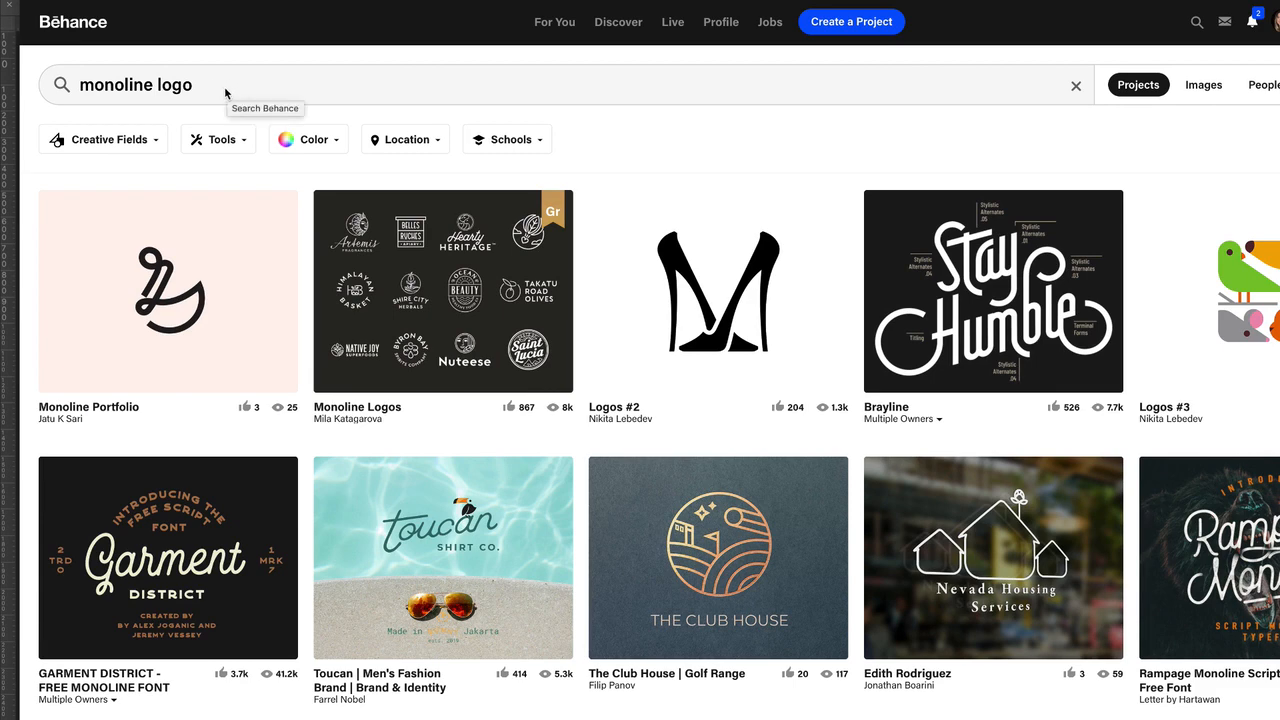
Look over the logo sheet in the Monoline Logos project and search Behance for "gold foil logo"
left_click(351, 246)
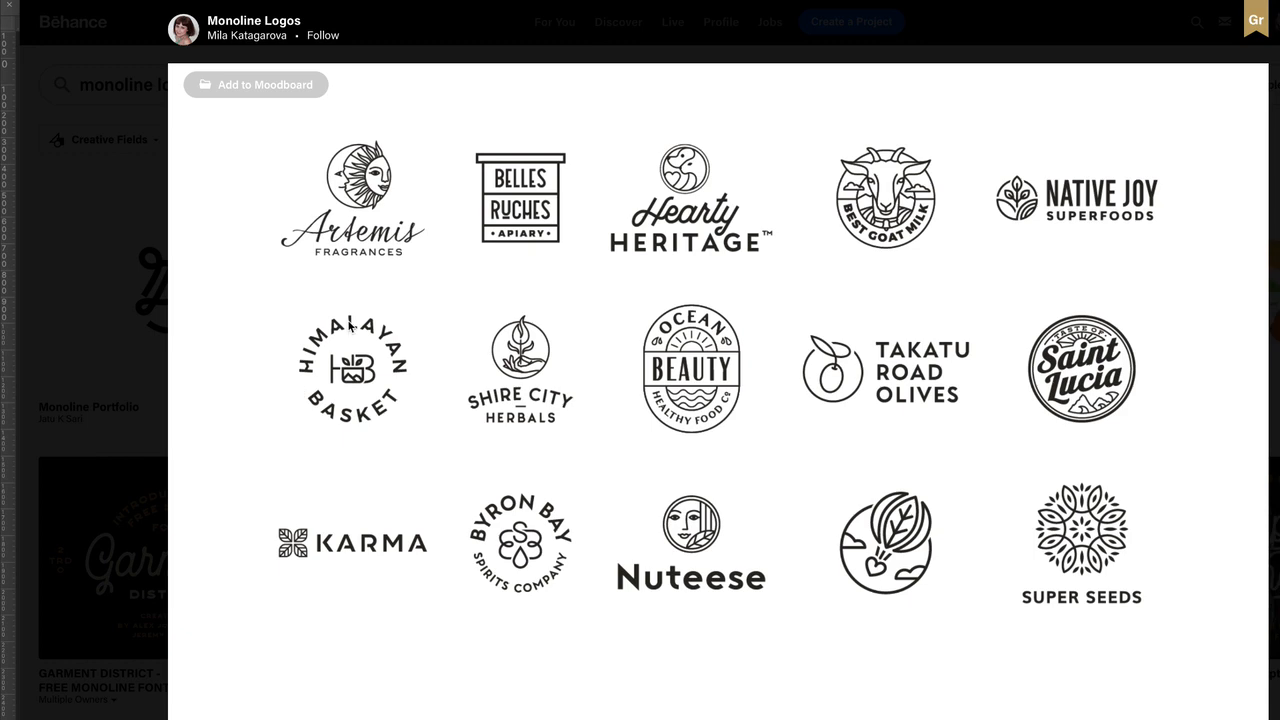
left_click(106, 280)
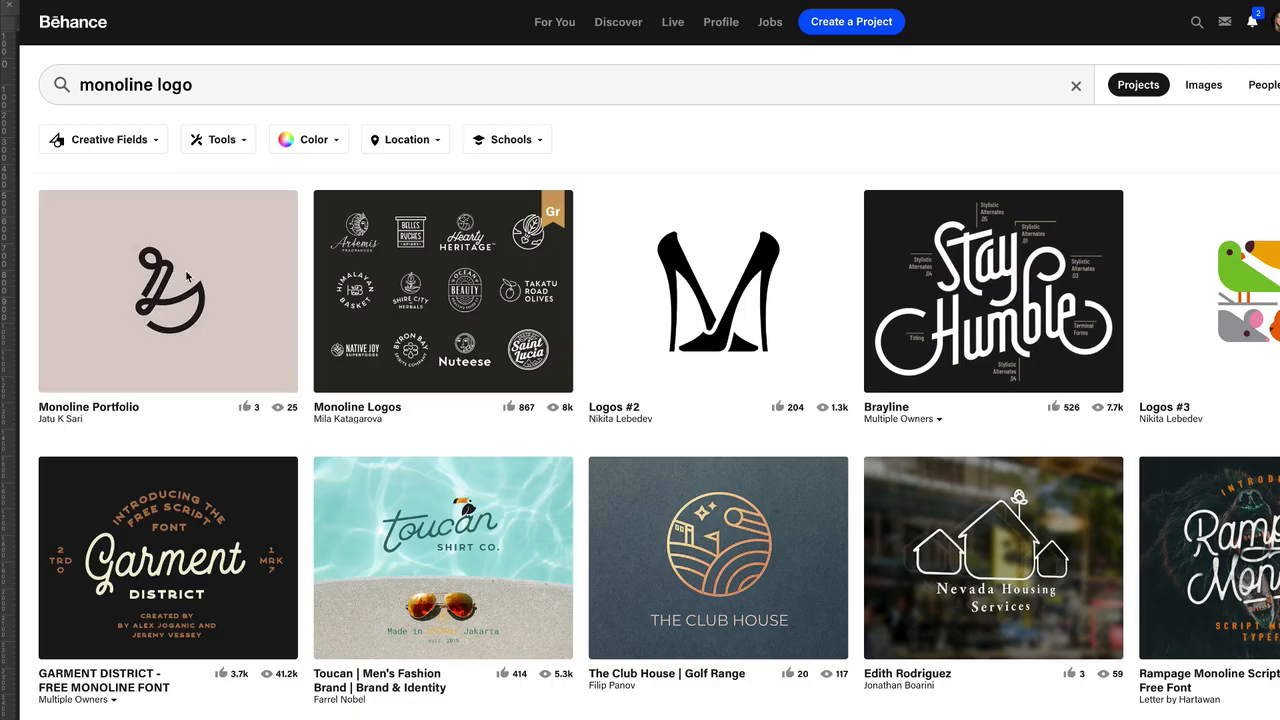
triple_click(216, 80)
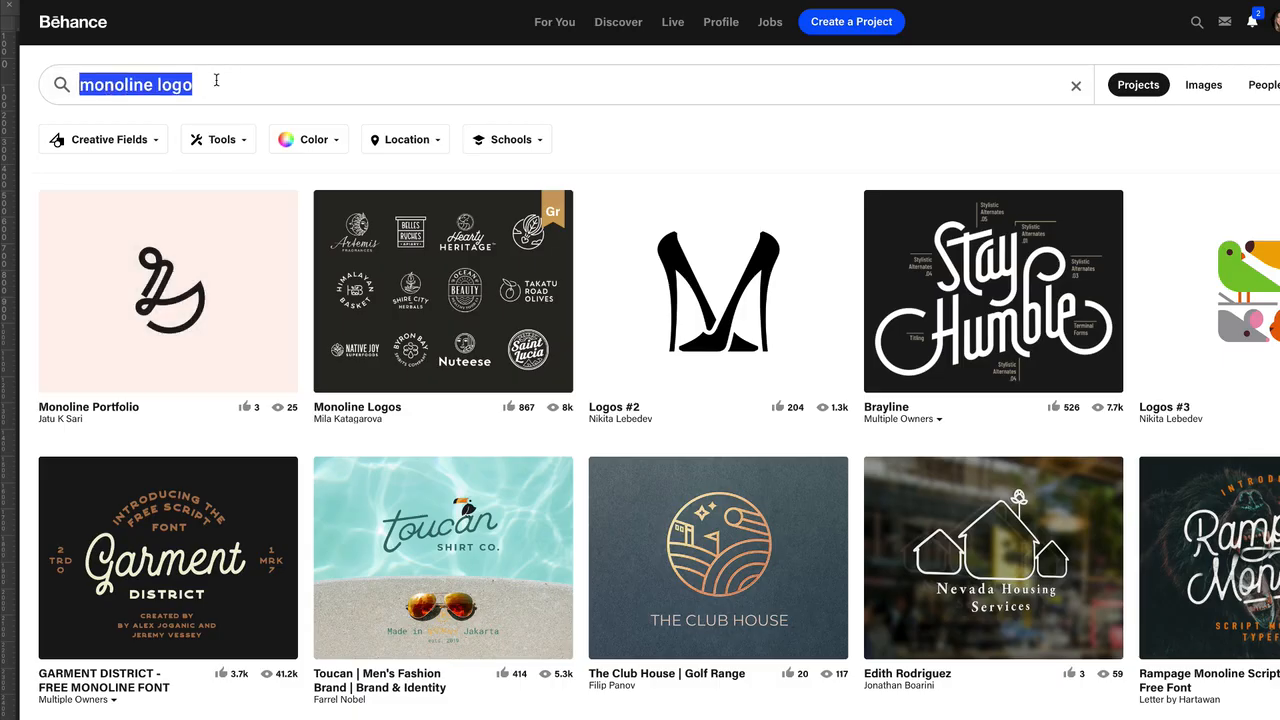
type("gold foil")
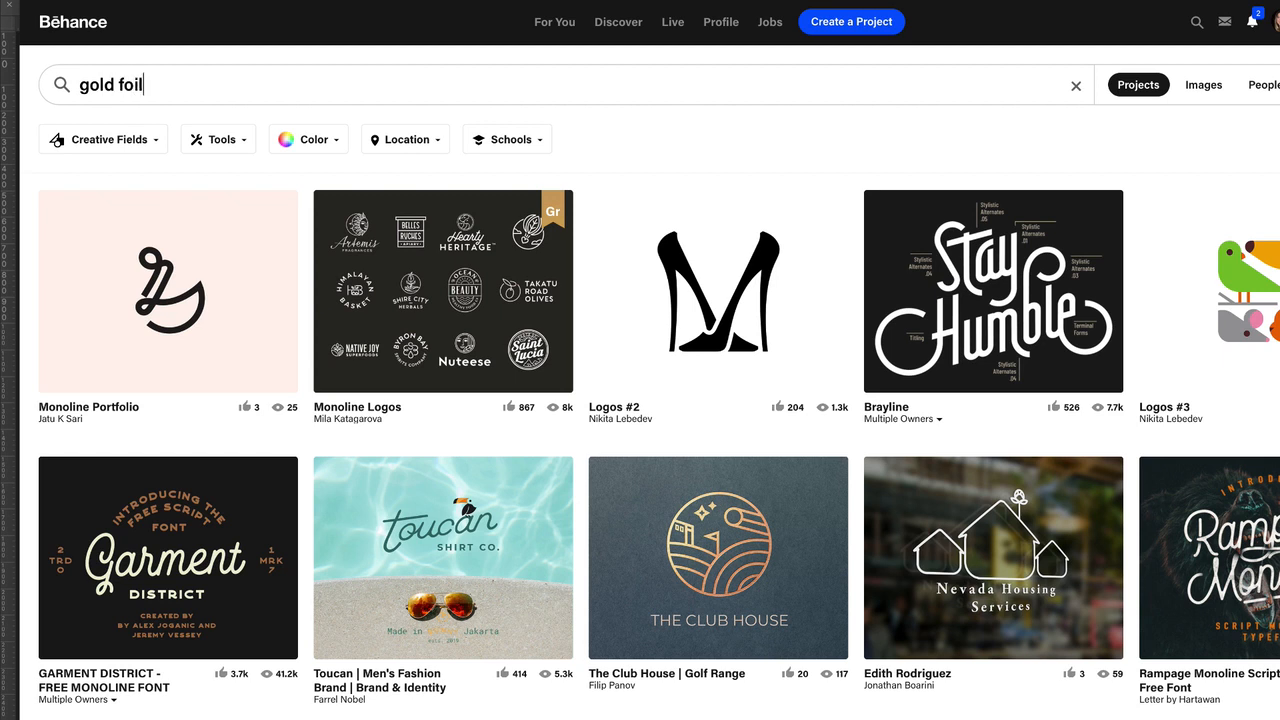
type(" logo")
key("Return")
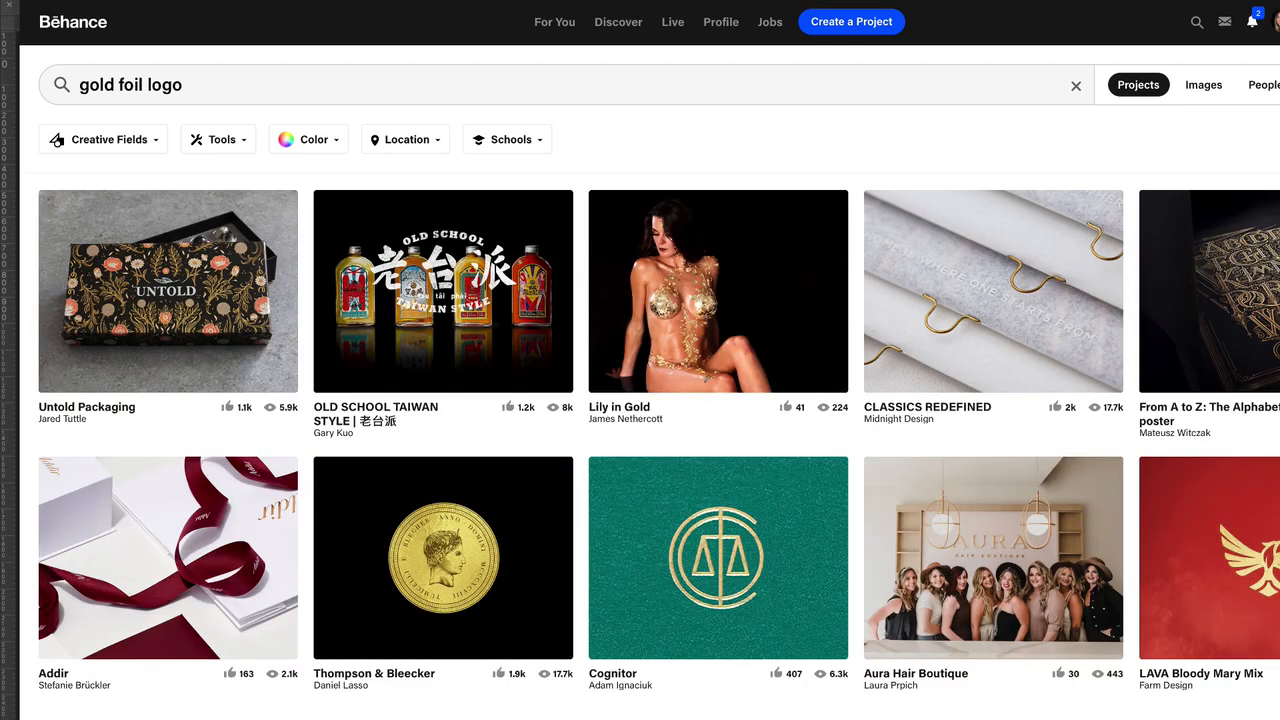
Open the Cognitor and CAPROCK projects from the gold foil results and examine their metallic foil logo images
left_click(650, 516)
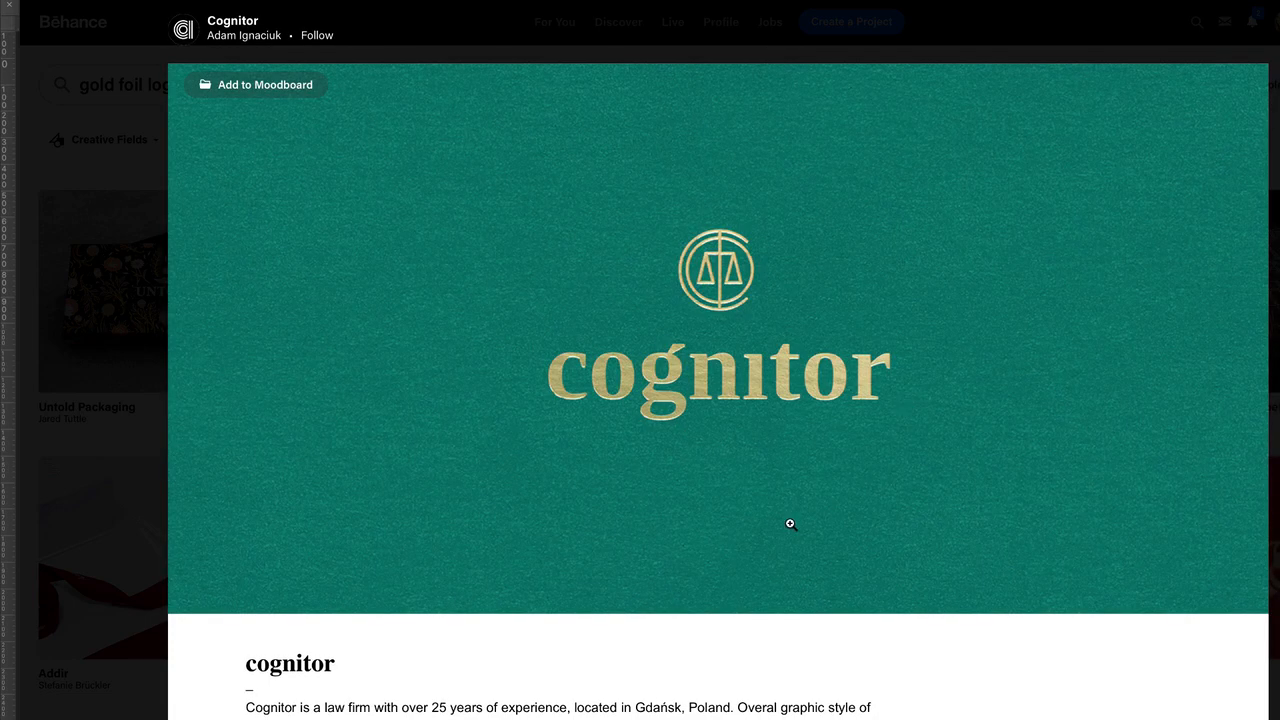
left_click(161, 476)
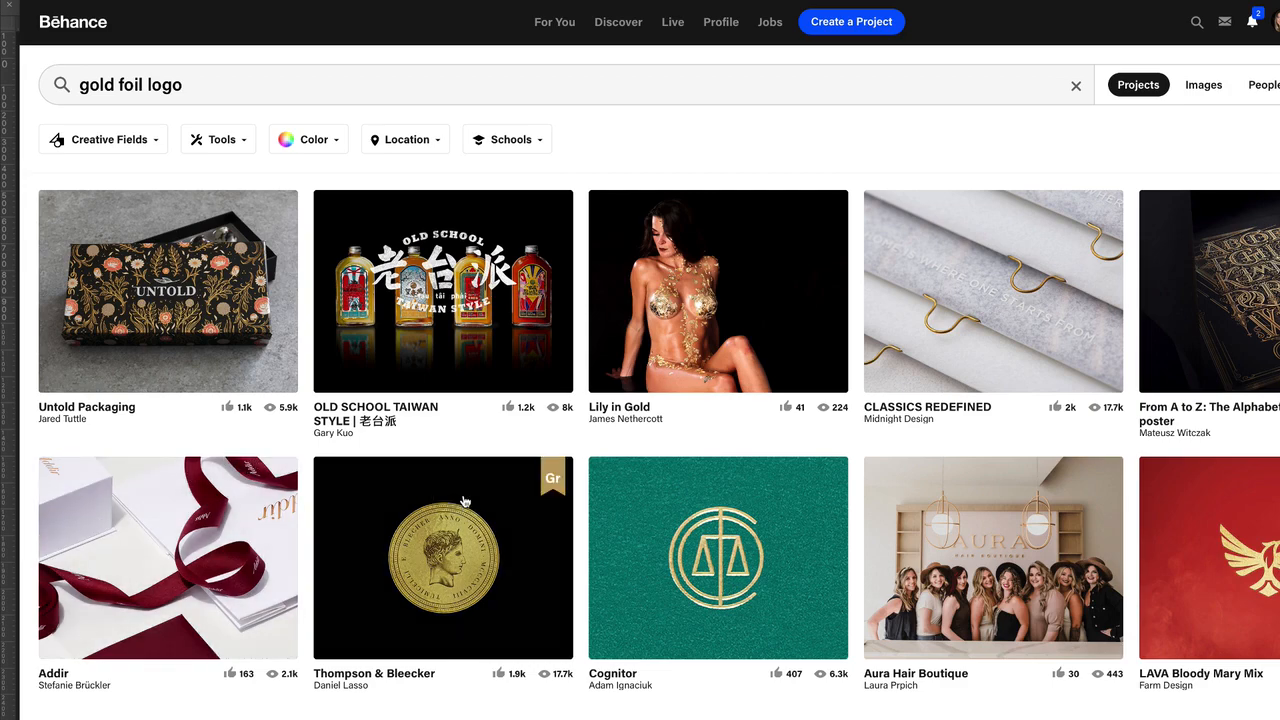
scroll(711, 518, "down", 6)
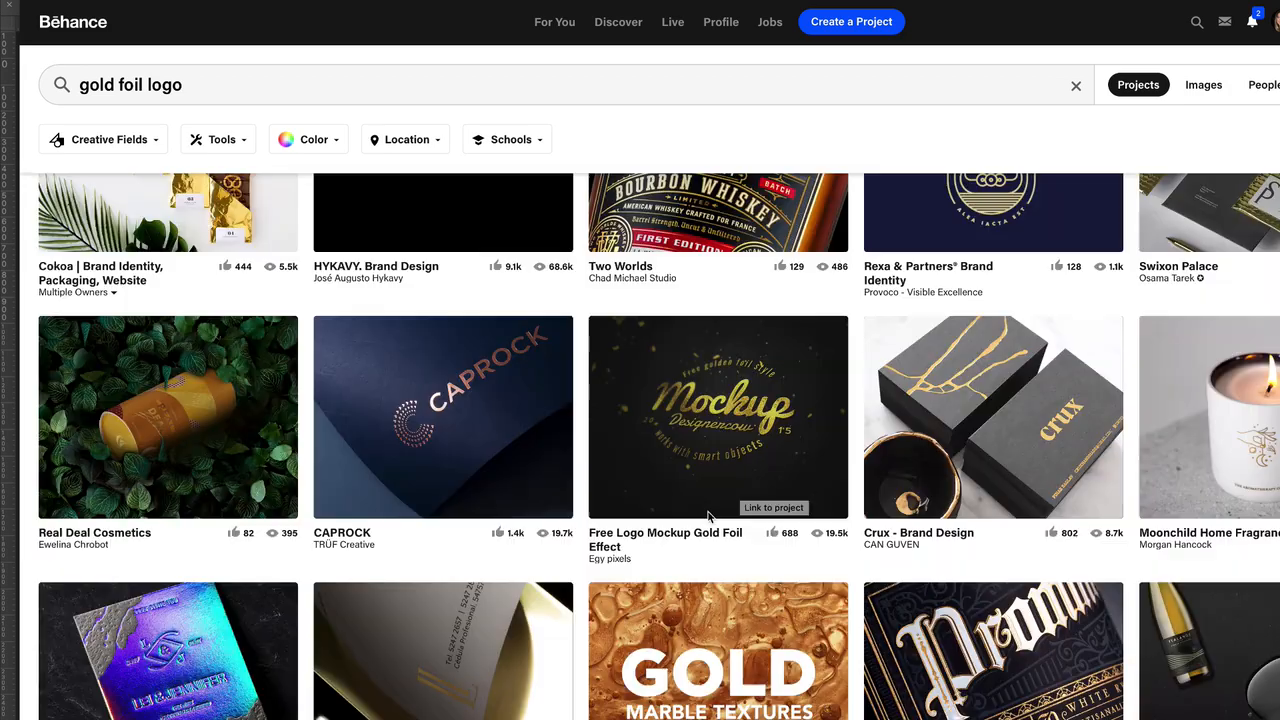
left_click(503, 424)
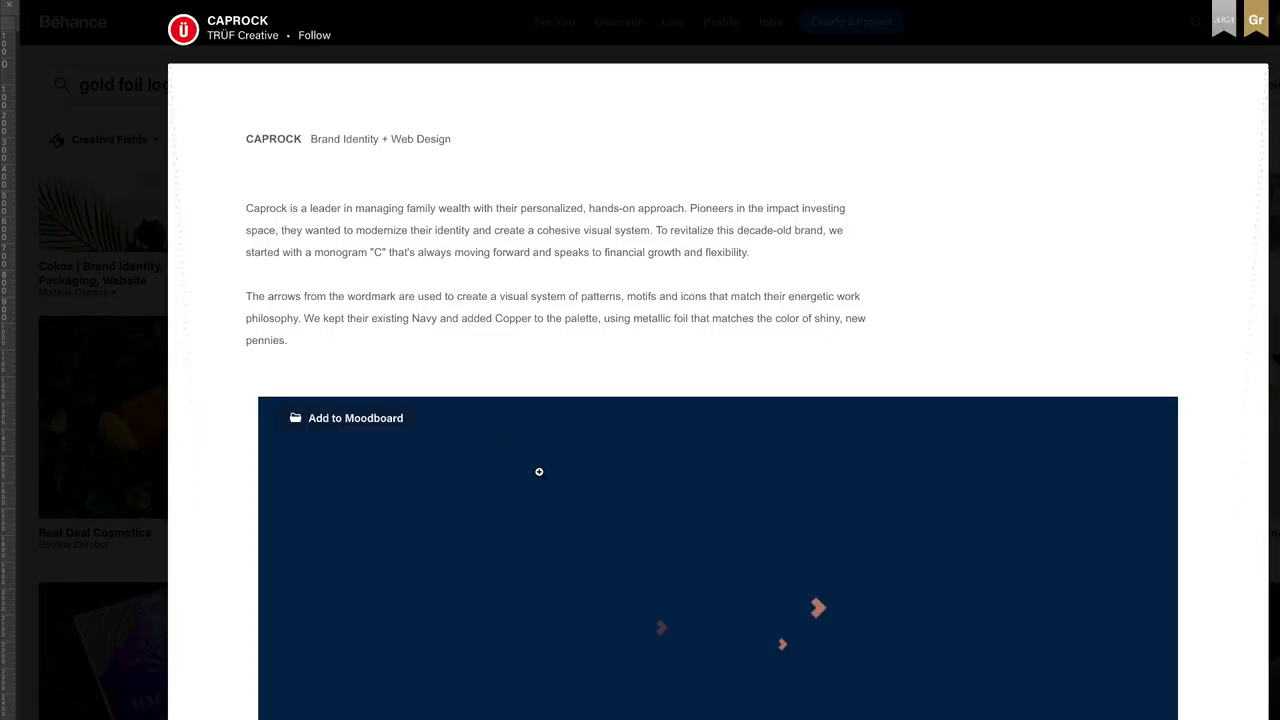
scroll(539, 471, "down", 4)
scroll(537, 470, "down", 8)
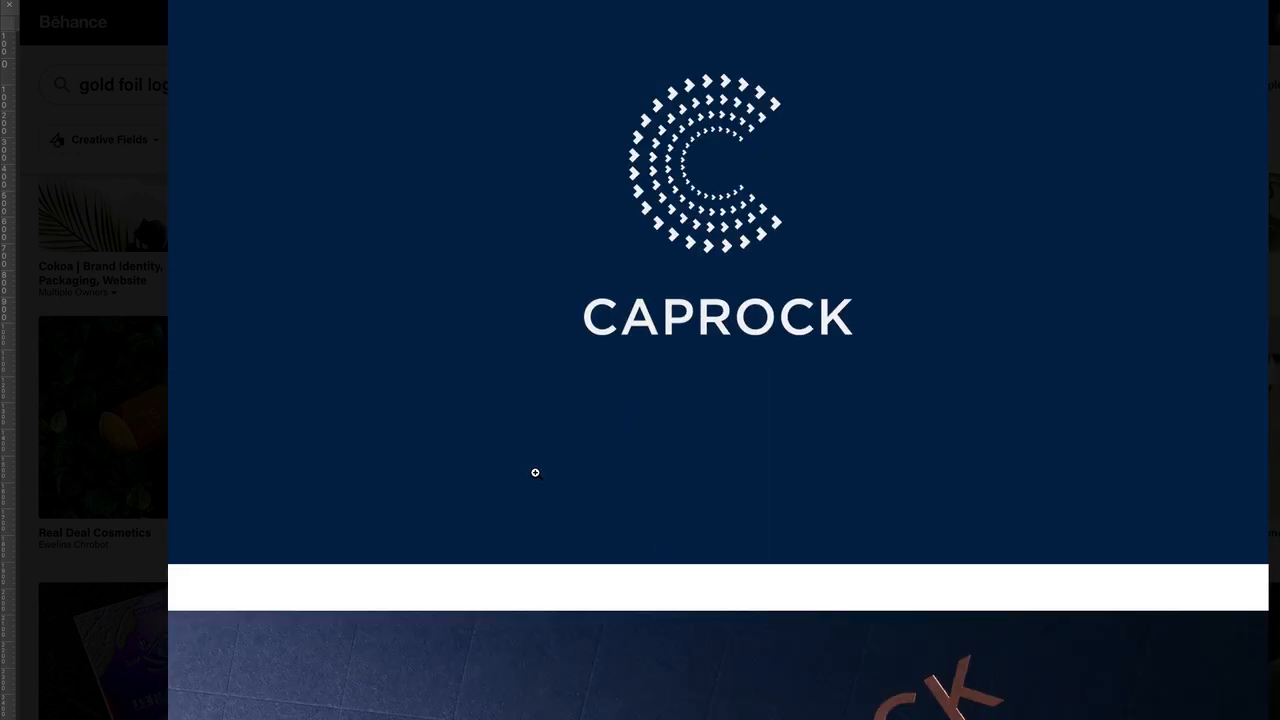
scroll(535, 472, "down", 5)
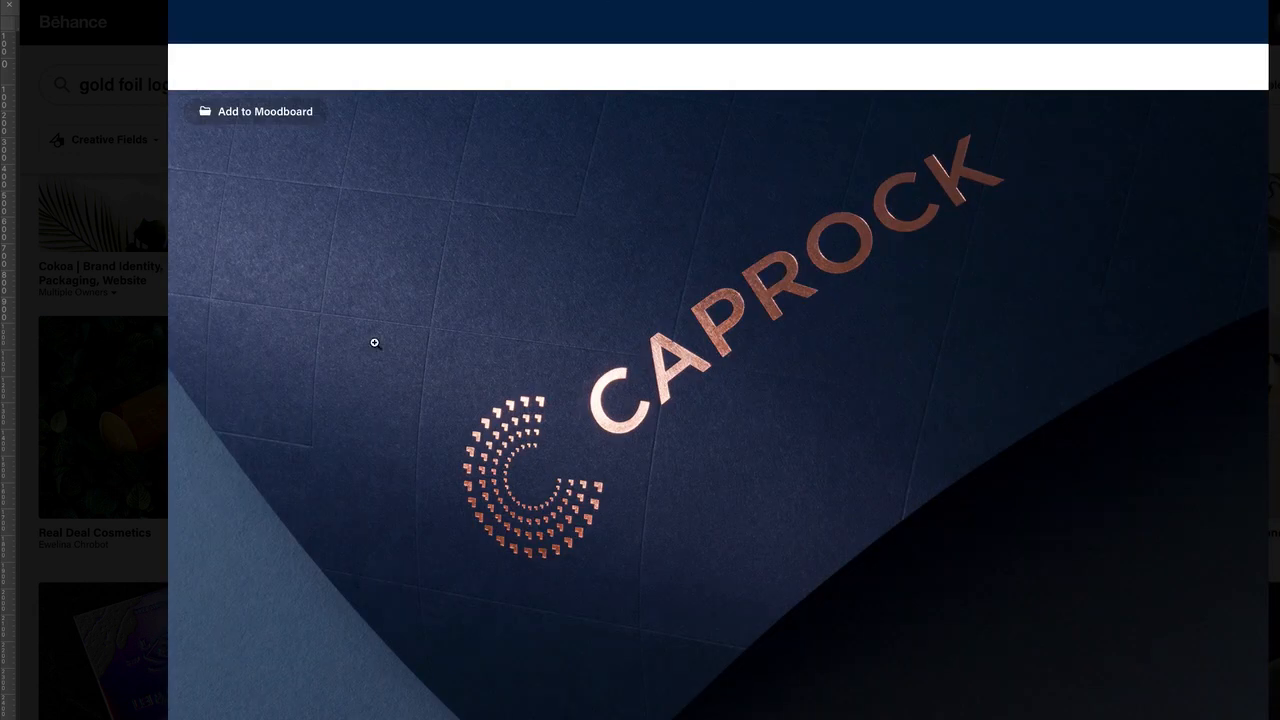
Switch to the Sushi Club stylescape example in Photoshop and examine the reserved stylescape beside the bright one
left_click(363, 712)
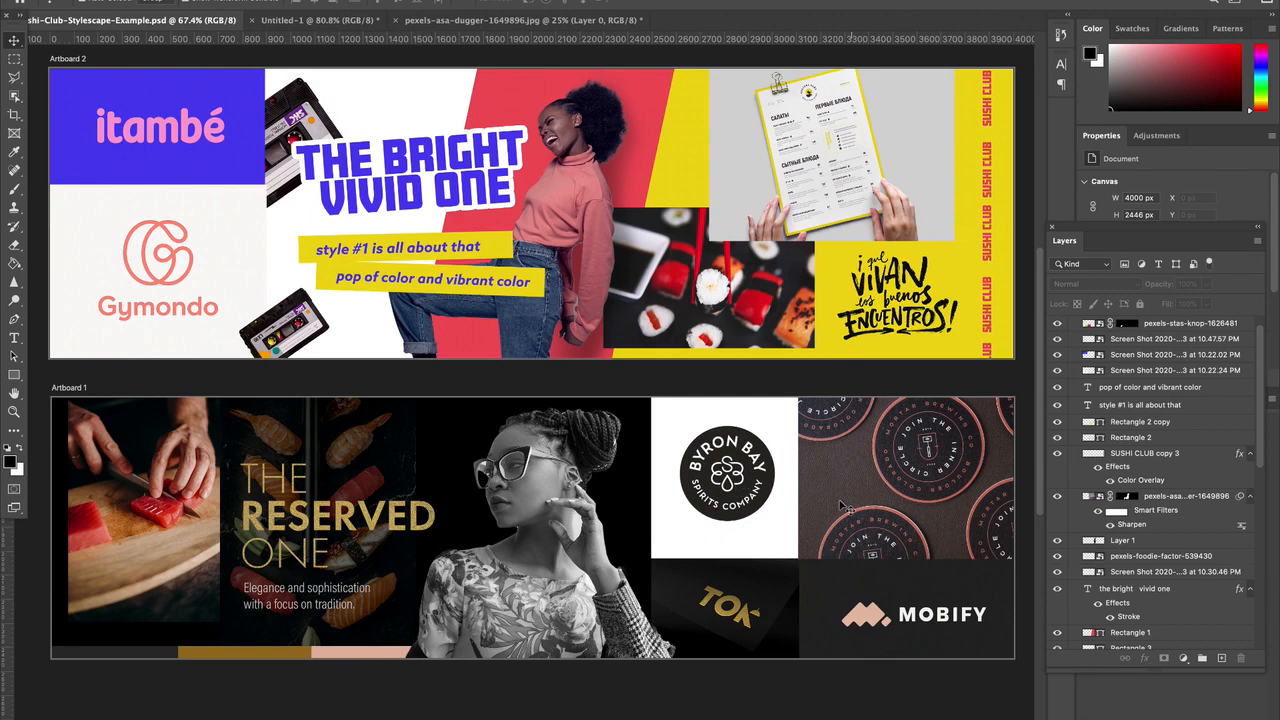
scroll(843, 507, "up", 5)
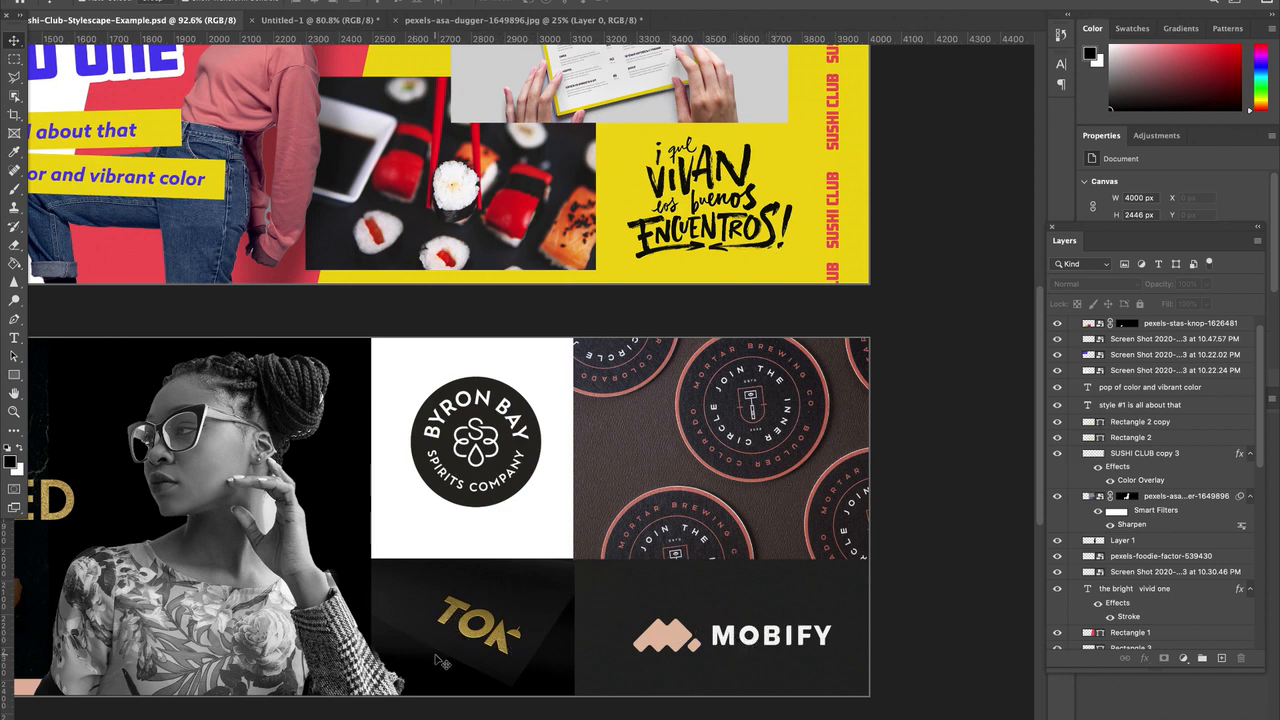
scroll(423, 670, "down", 3)
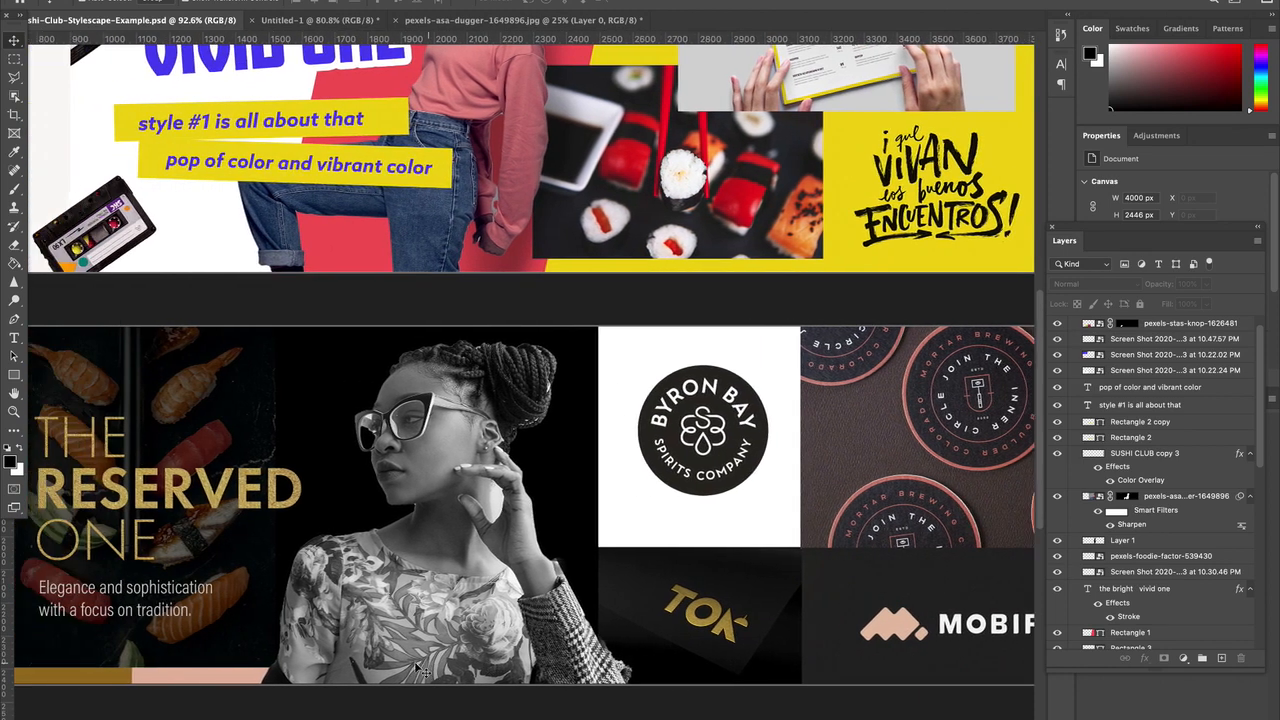
scroll(421, 670, "down", 2)
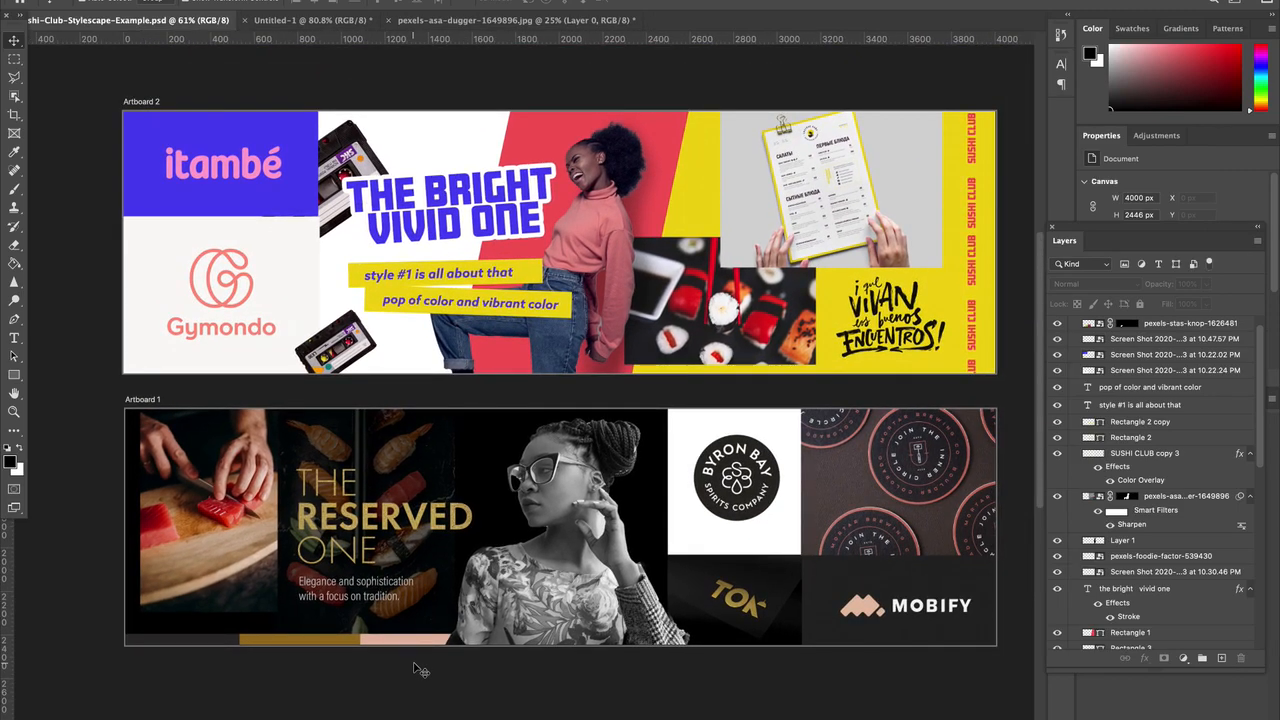